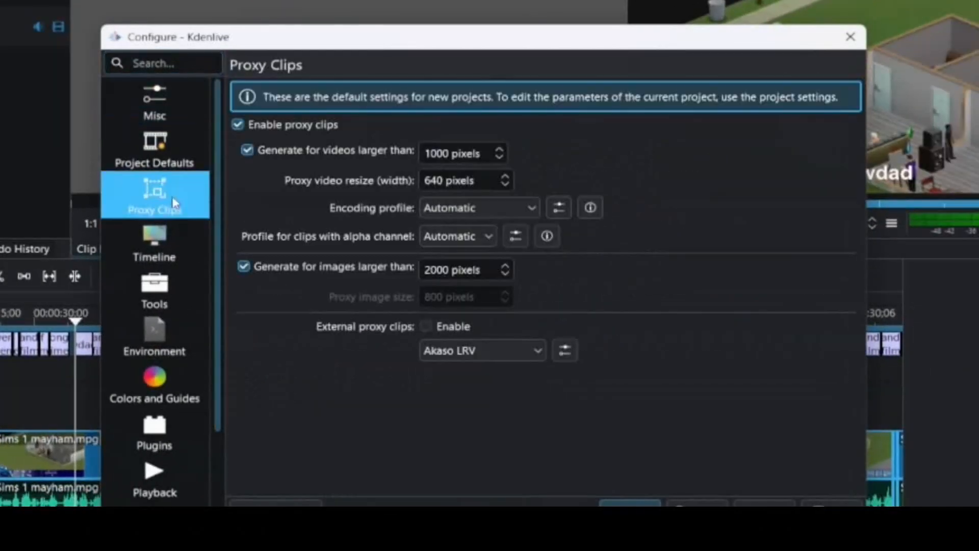
# Toggle the default proxy clips setting for new projects off and back on
pyautogui.click(238, 125)
pyautogui.click(237, 125)
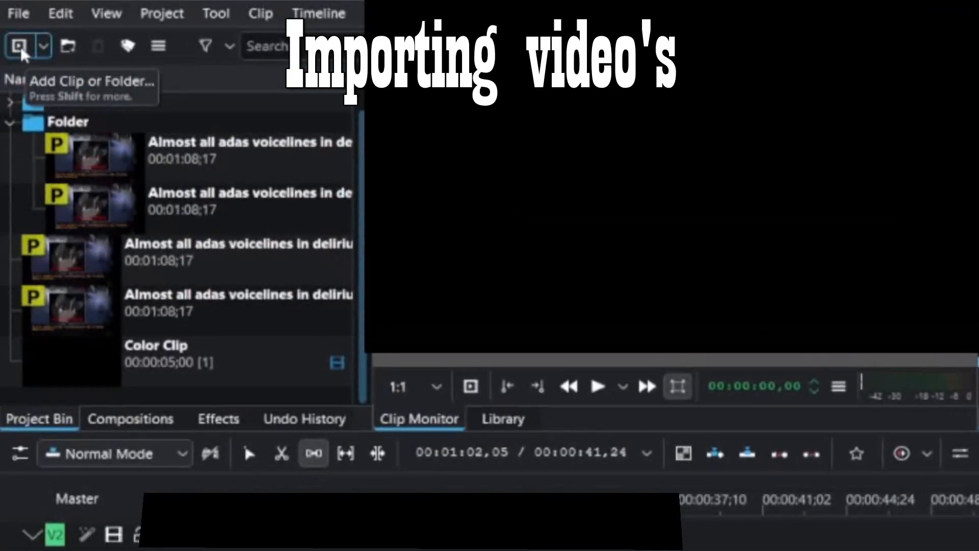
# Import Almost all adas voicelines in delirium.mpg from the Videos folder, duplicating the clip already in the project bin
pyautogui.click(45, 49)
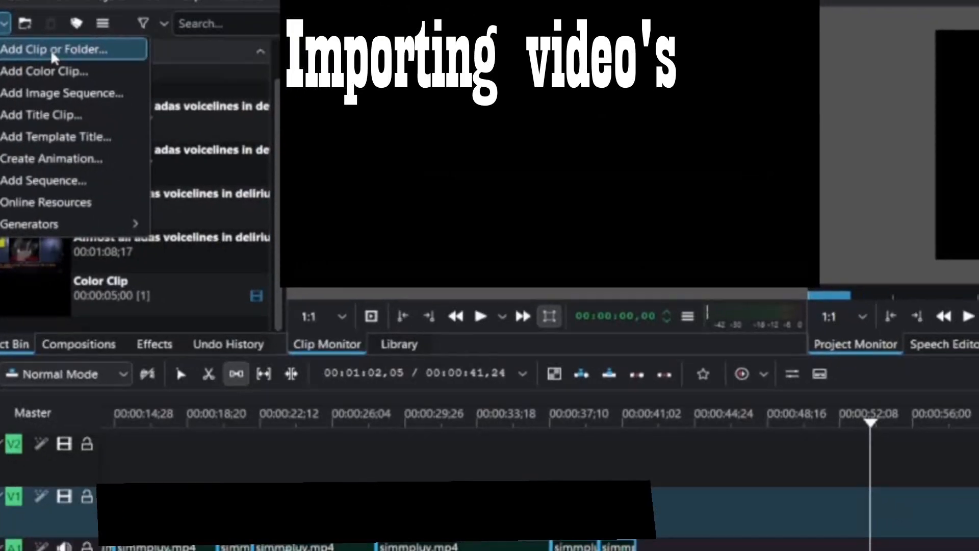
pyautogui.click(93, 65)
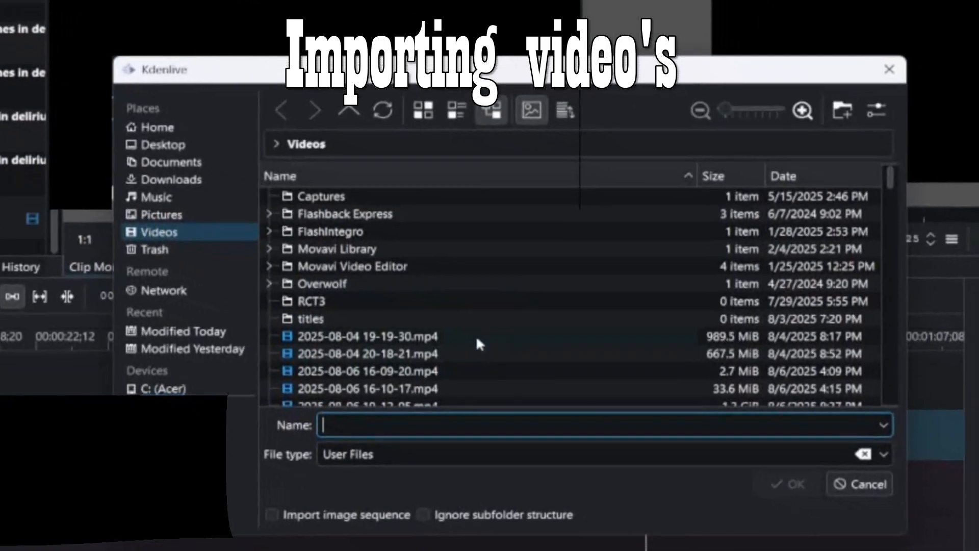
pyautogui.scroll(-10, 556, 373)
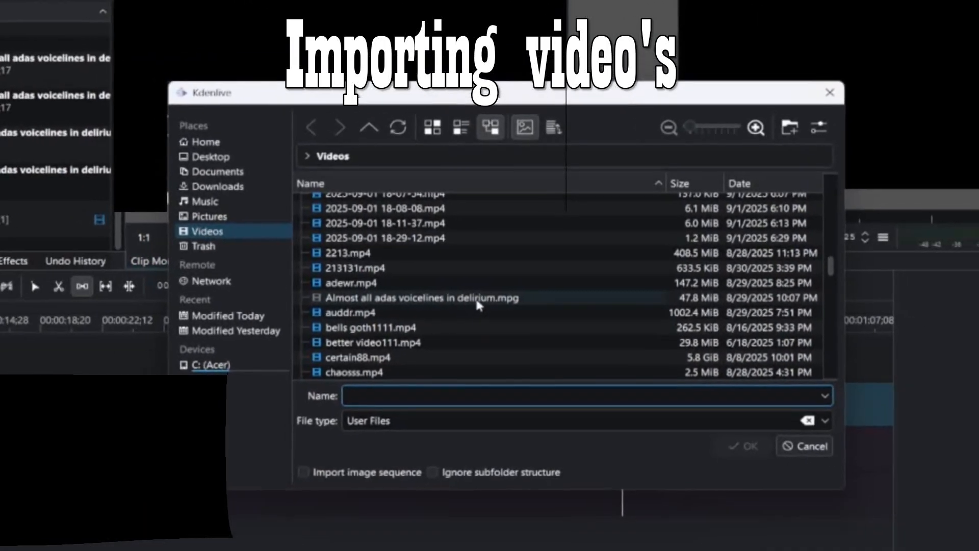
pyautogui.doubleClick(484, 301)
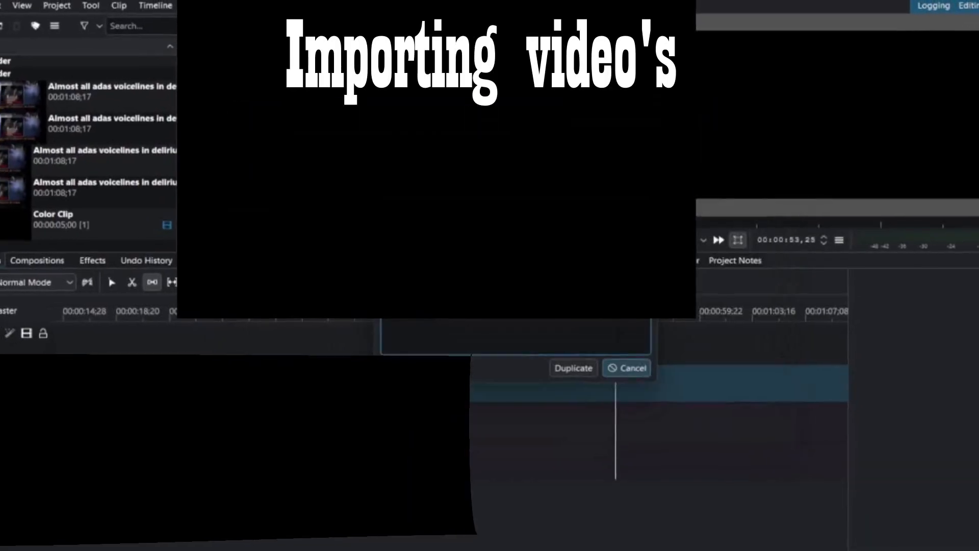
pyautogui.click(569, 361)
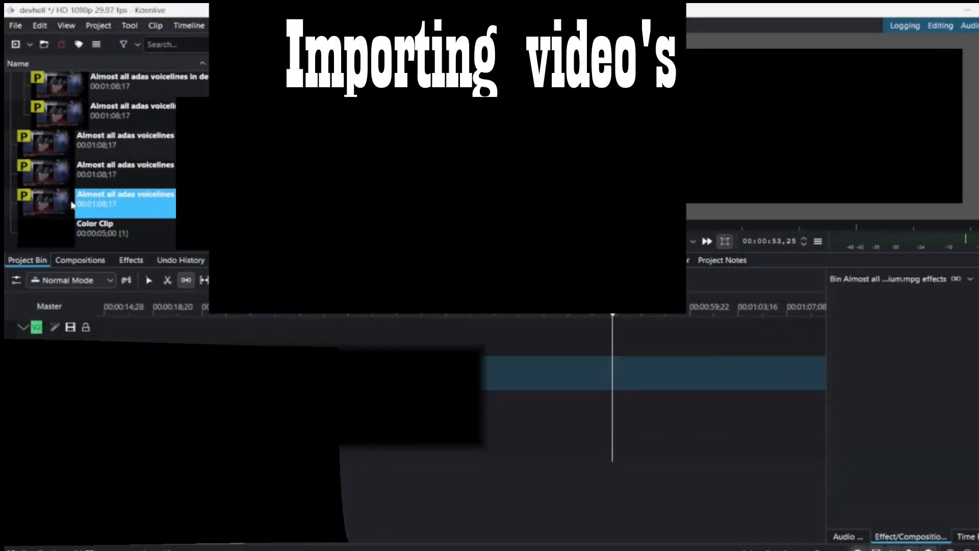
# Choose Almost all adas voicelines in delirium.mpg in the Videos folder again and import it once more
pyautogui.click(20, 45)
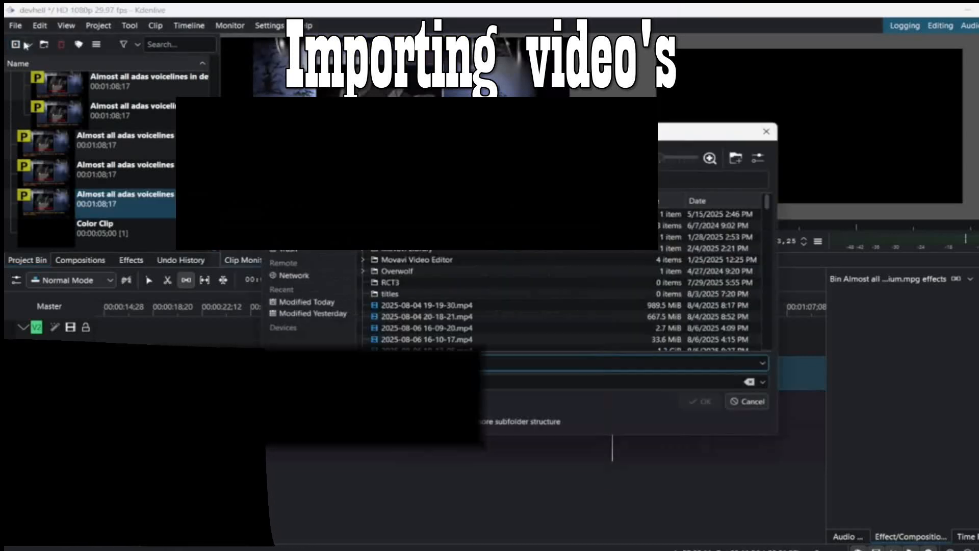
pyautogui.scroll(-10, 461, 300)
pyautogui.scroll(-5, 465, 299)
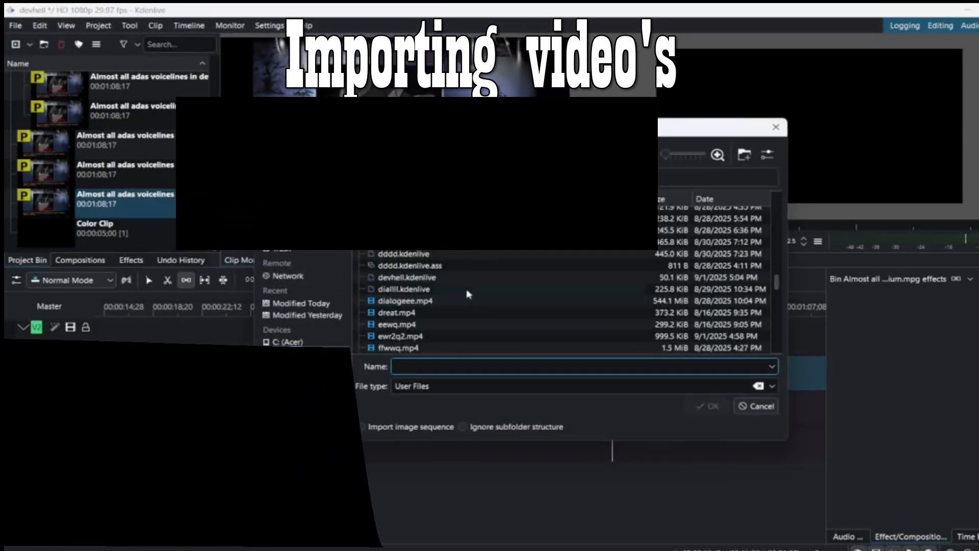
pyautogui.click(467, 294)
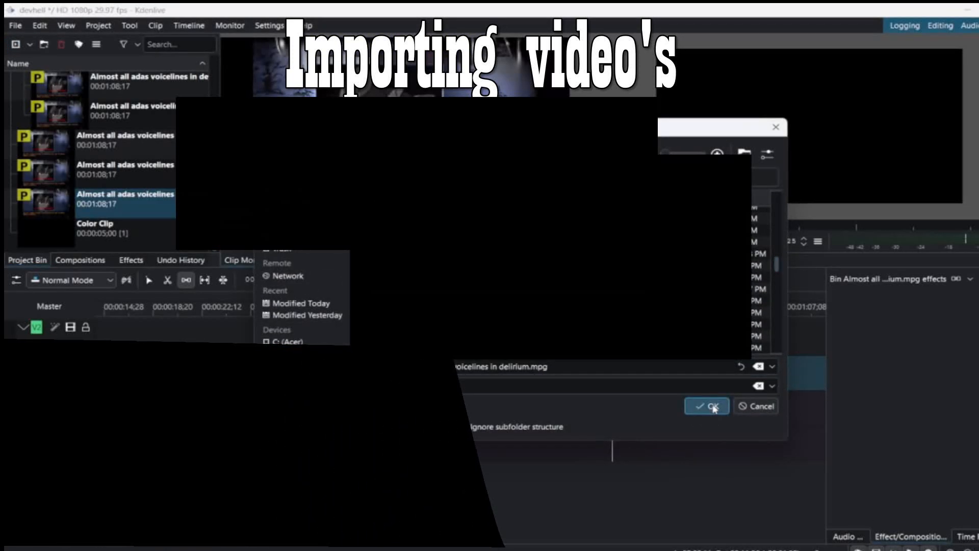
pyautogui.click(713, 407)
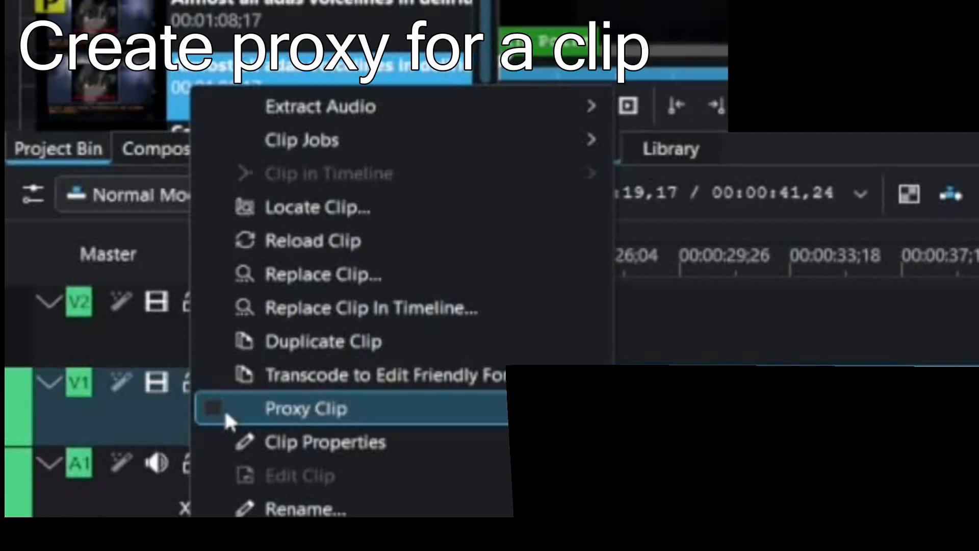
# Enable the proxy for the selected bin clip, and place Almost all adas voicelines in delirium.mpg on the timeline
pyautogui.click(215, 411)
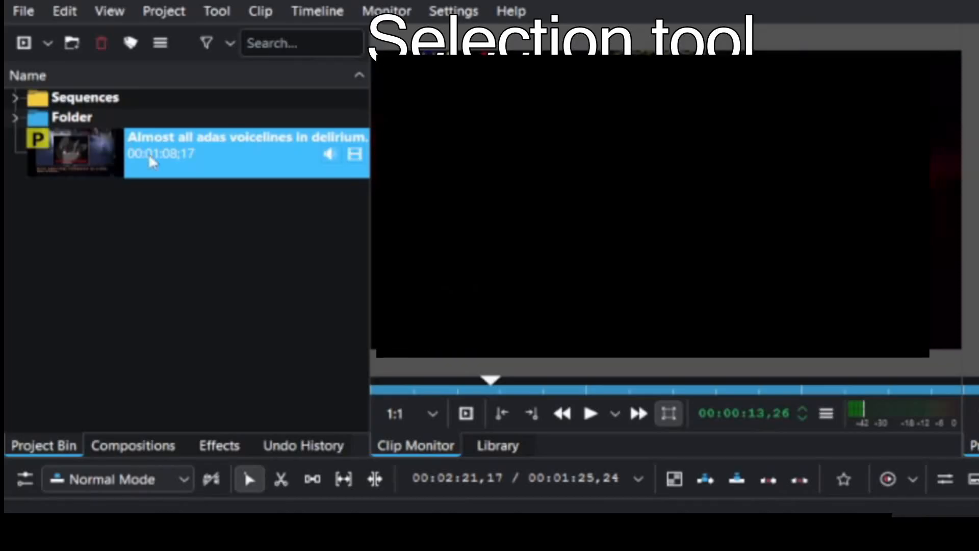
pyautogui.moveTo(112, 171); pyautogui.dragTo(255, 510)
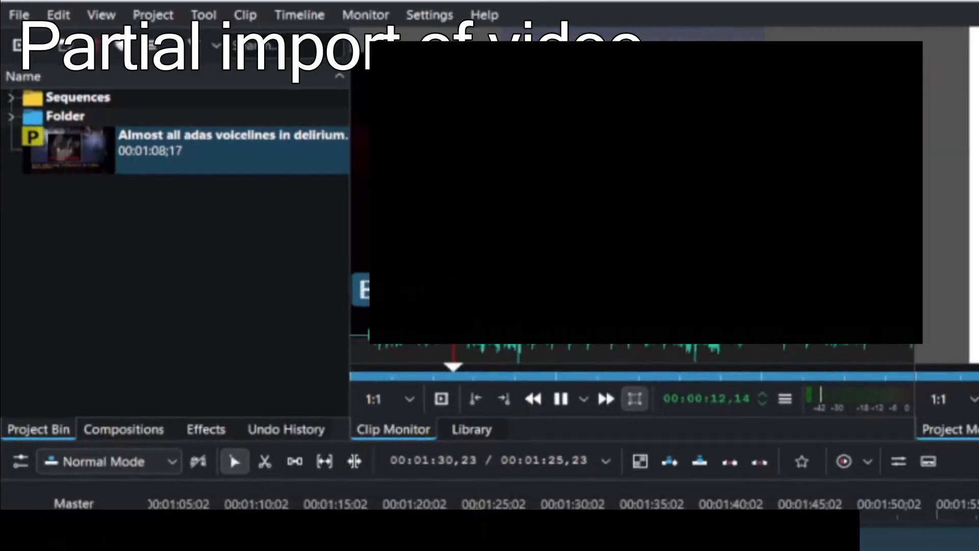
# Mark a zone from 00:00:13,19 to 00:00:45,10 in the source clip and save it to the project bin
pyautogui.press('space')
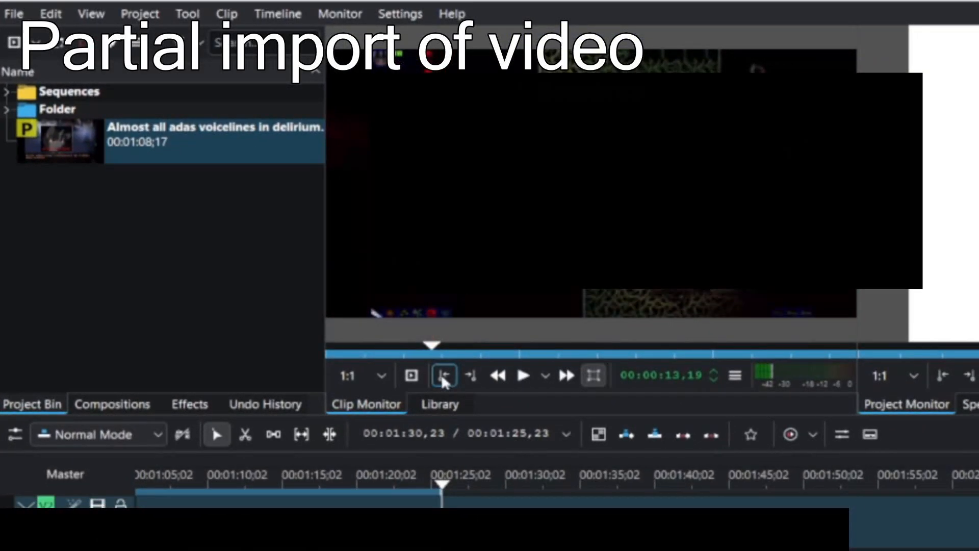
pyautogui.click(442, 373)
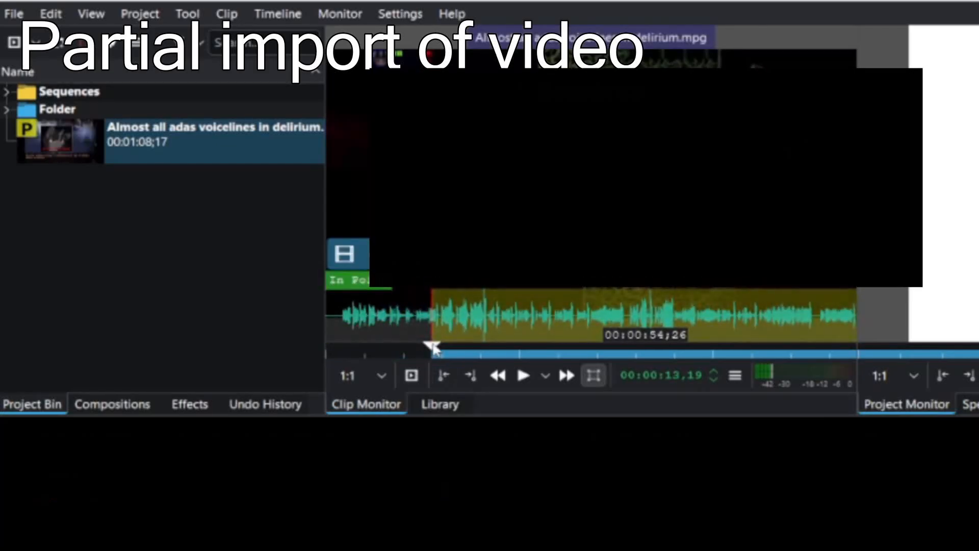
pyautogui.moveTo(545, 355); pyautogui.dragTo(677, 355)
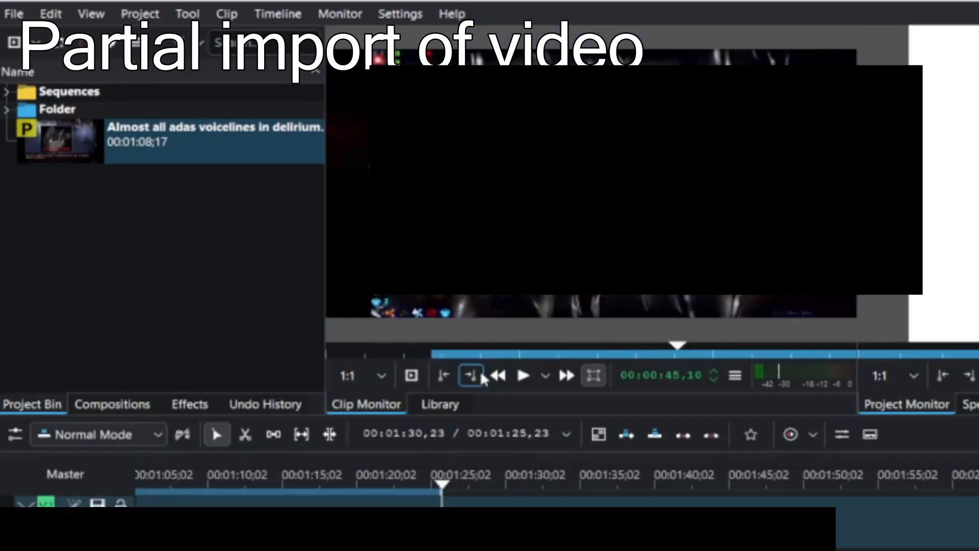
pyautogui.click(479, 378)
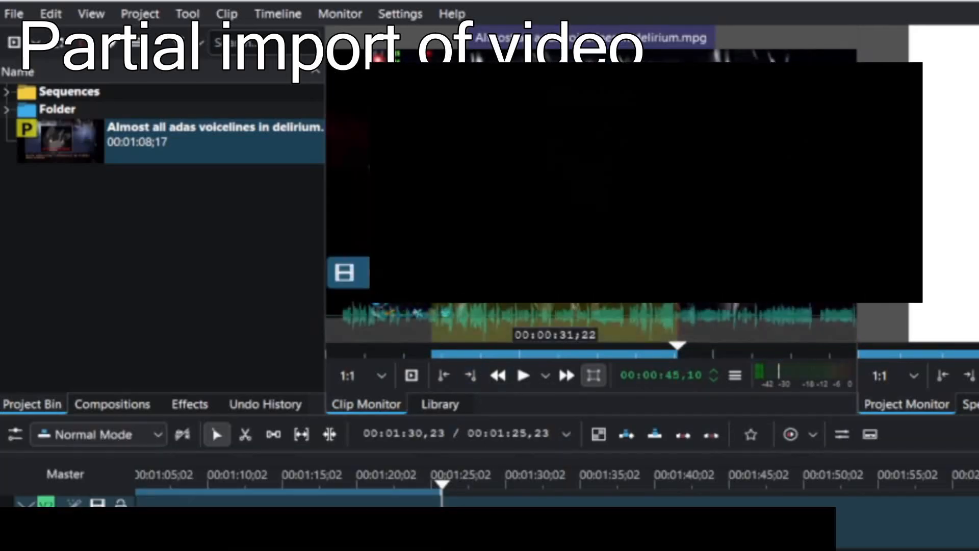
pyautogui.click(412, 376)
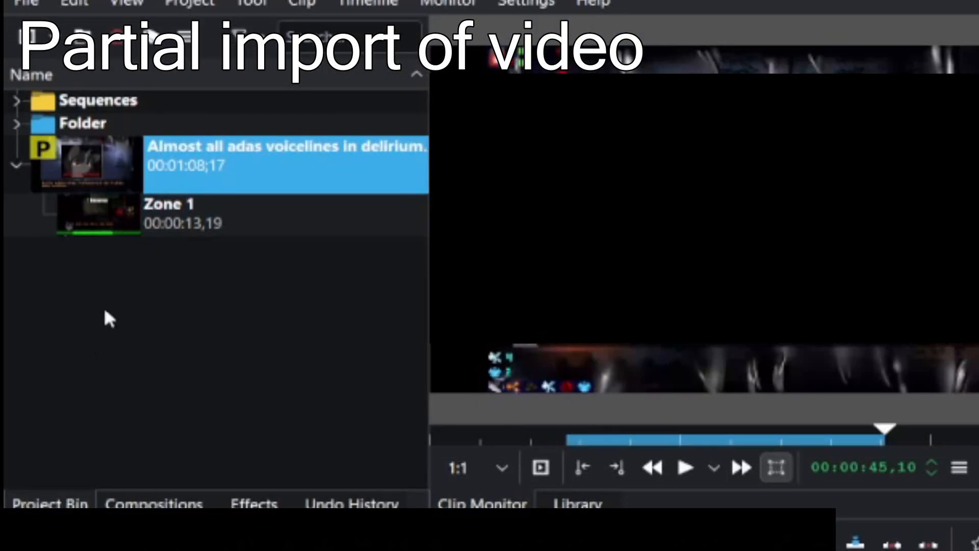
# Place the Zone 1 subclip on the timeline, and add its audio alone as a separate timeline clip
pyautogui.moveTo(126, 224); pyautogui.dragTo(99, 201)
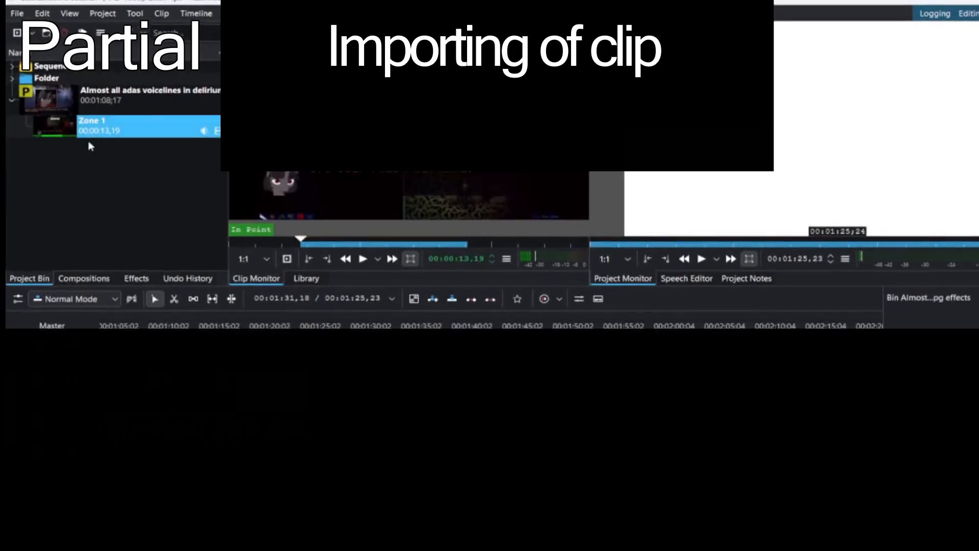
pyautogui.moveTo(367, 196); pyautogui.dragTo(377, 408)
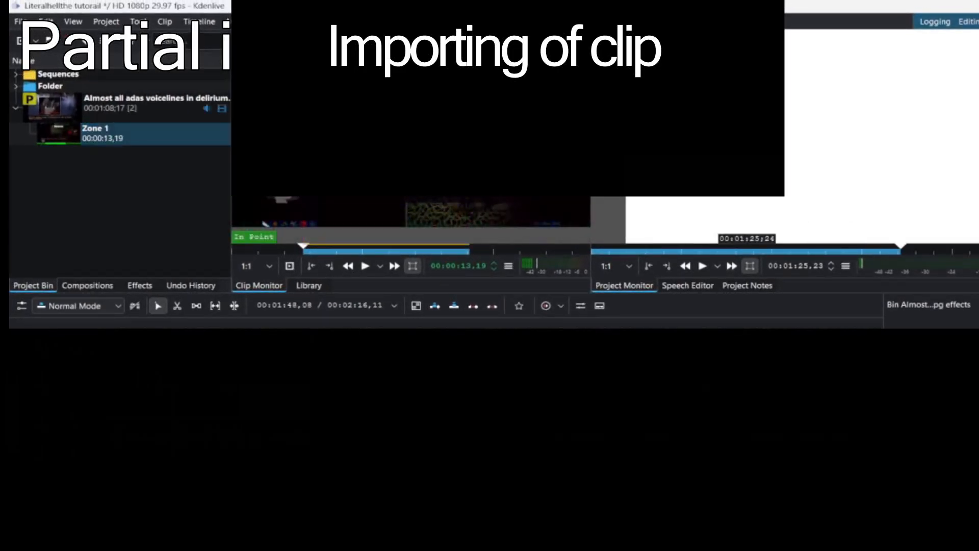
pyautogui.moveTo(534, 439); pyautogui.dragTo(336, 440)
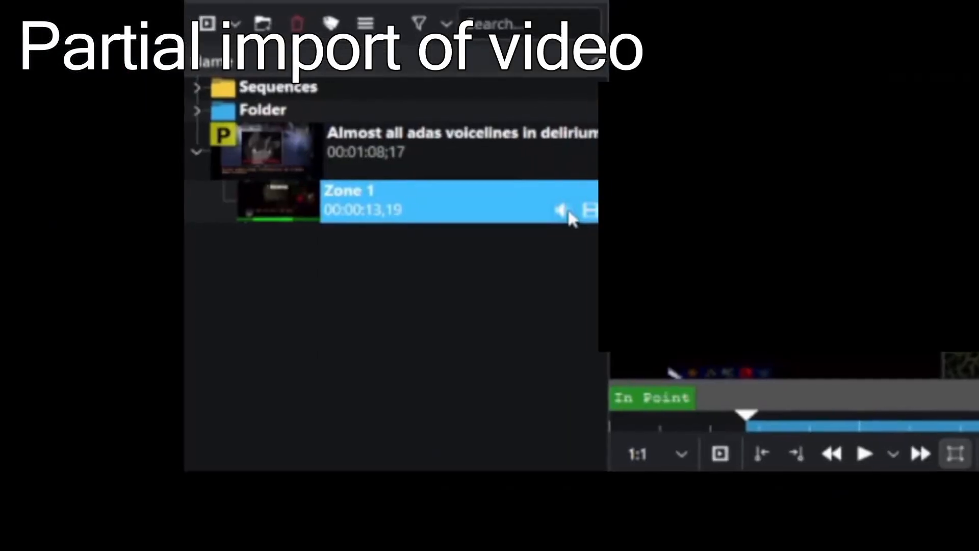
pyautogui.moveTo(568, 211); pyautogui.dragTo(558, 540)
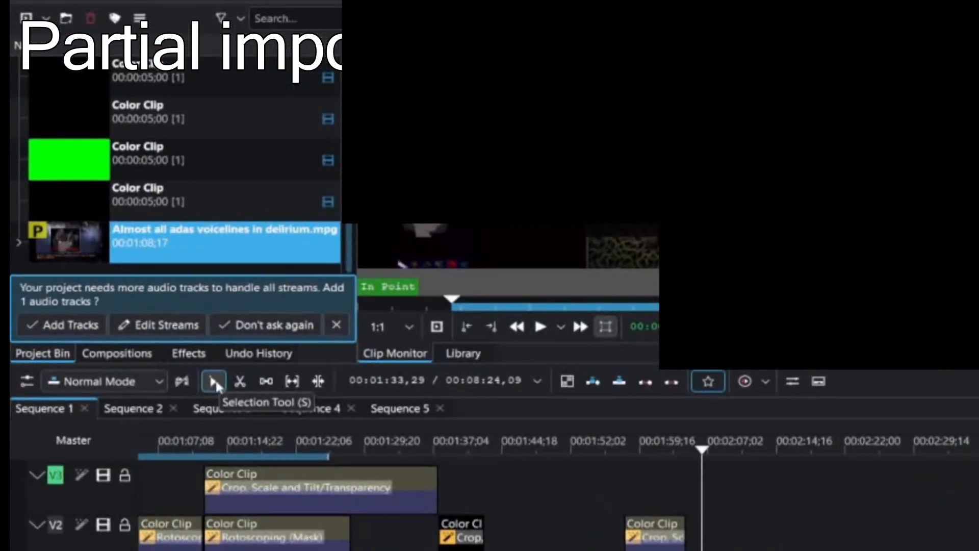
# Activate the Razor tool and view the operations available for the scrolling clip near 00:03:50 on V1
pyautogui.click(240, 381)
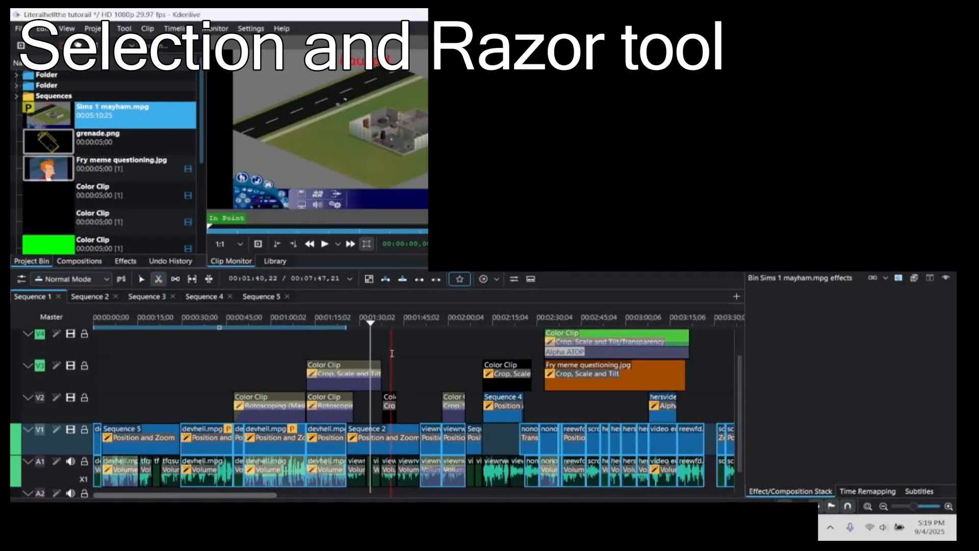
pyautogui.hscroll(5, 396, 353)
pyautogui.click(473, 377)
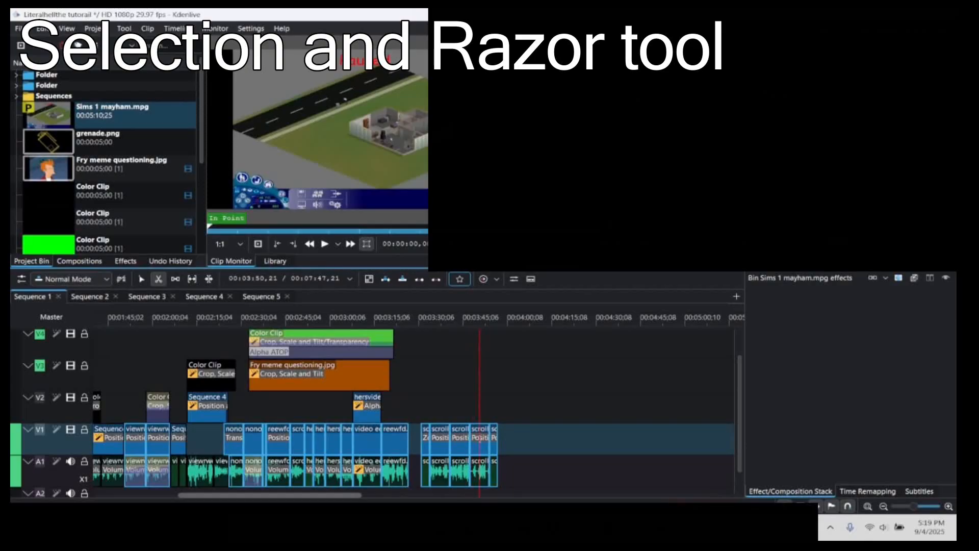
pyautogui.rightClick(478, 437)
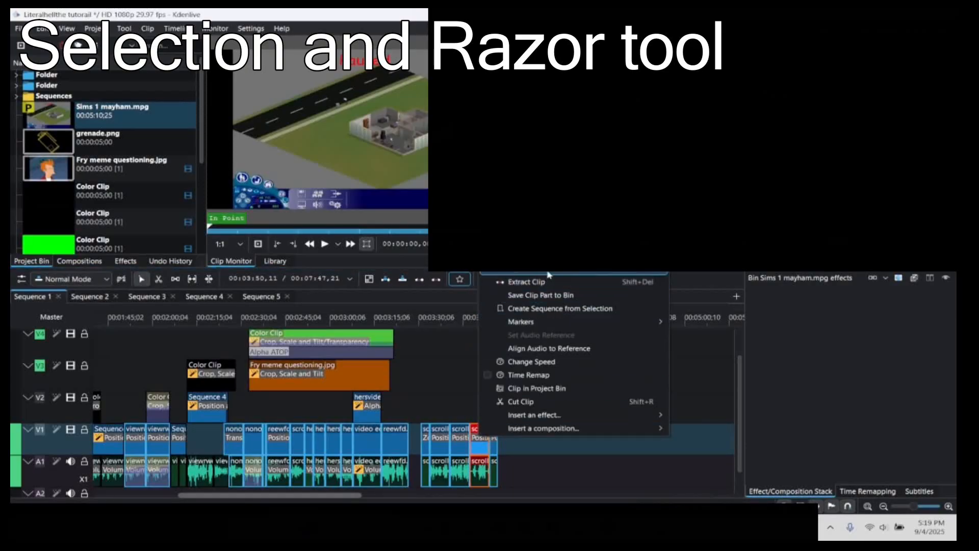
pyautogui.press('Escape')
pyautogui.press('x')
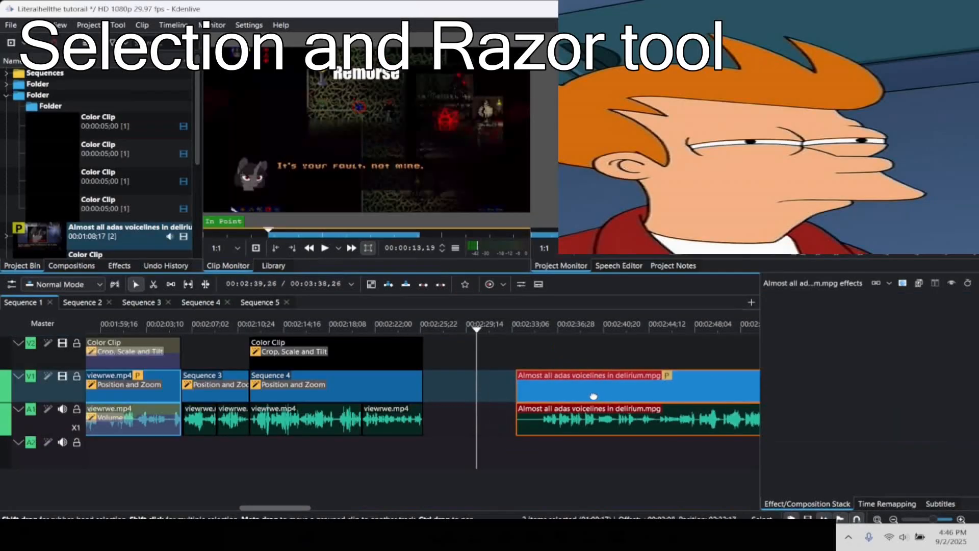
# Move the Almost all adas voicelines in delirium.mpg clip slightly later on the timeline
pyautogui.moveTo(526, 388); pyautogui.dragTo(571, 387)
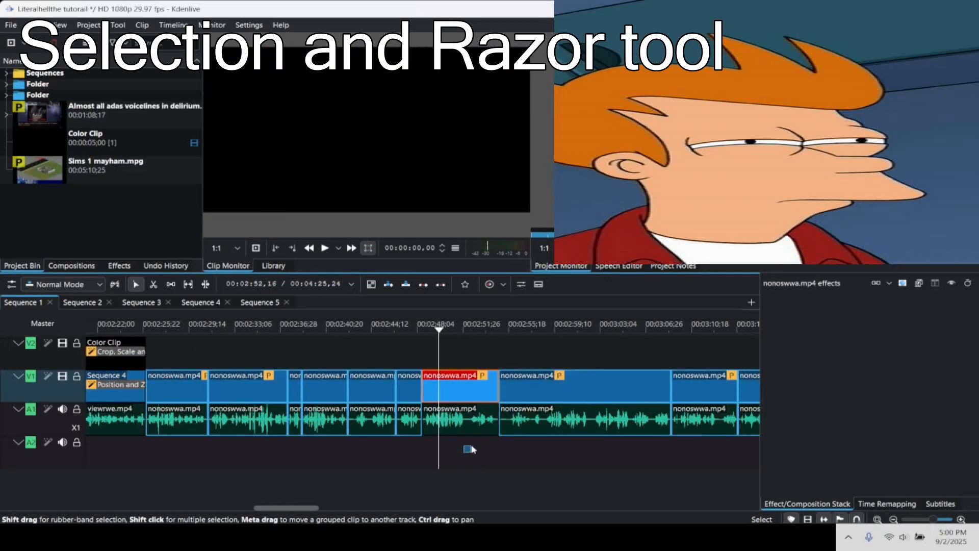
# Select the video and audio parts of the nonoswwa.mp4 clip at the playhead together
pyautogui.click(462, 419)
pyautogui.keyDown('shift'); pyautogui.click(463, 389); pyautogui.keyUp('shift')
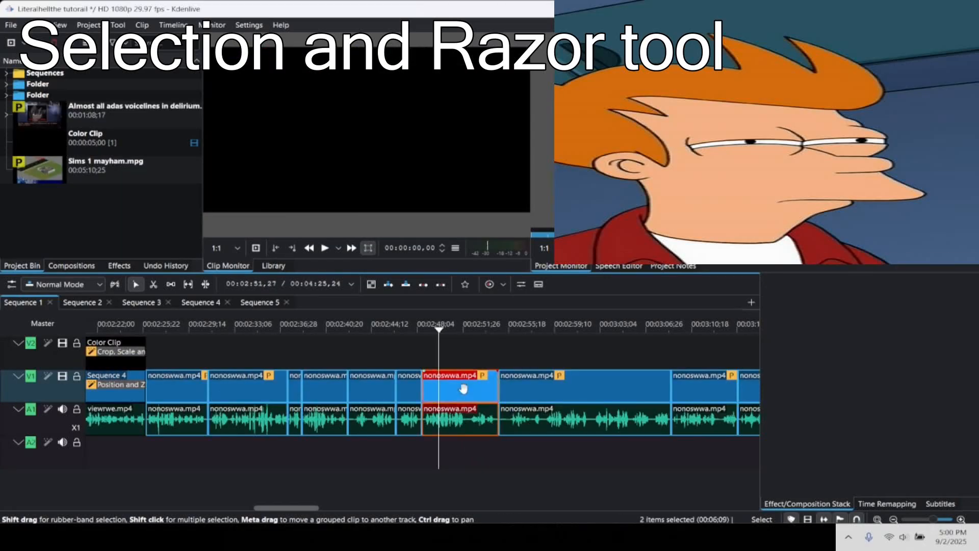
pyautogui.click(470, 460)
pyautogui.moveTo(478, 458); pyautogui.dragTo(431, 353)
pyautogui.rightClick(457, 399)
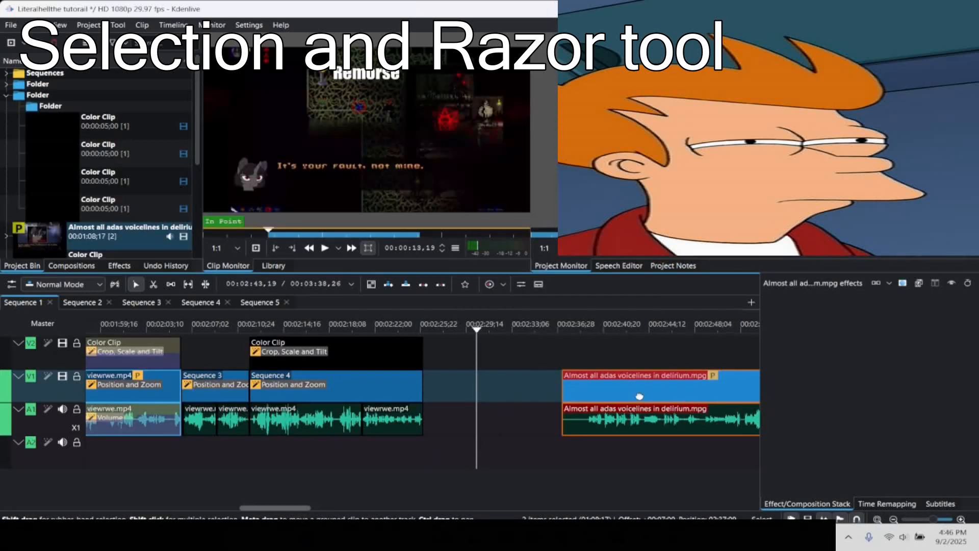
# Move the Almost all adas voicelines in delirium.mpg clip earlier on V1 and A1, towards the preceding clips
pyautogui.moveTo(640, 396); pyautogui.dragTo(557, 393)
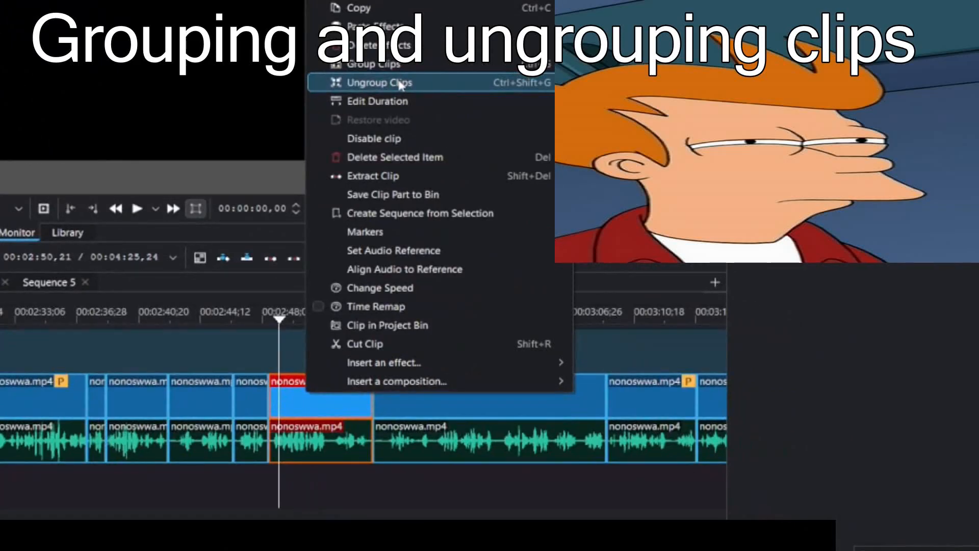
# Ungroup the selected nonoswwa.mp4 clip and move its video part independently of its audio
pyautogui.click(384, 87)
pyautogui.moveTo(317, 396); pyautogui.dragTo(239, 337)
pyautogui.moveTo(397, 372); pyautogui.dragTo(475, 455)
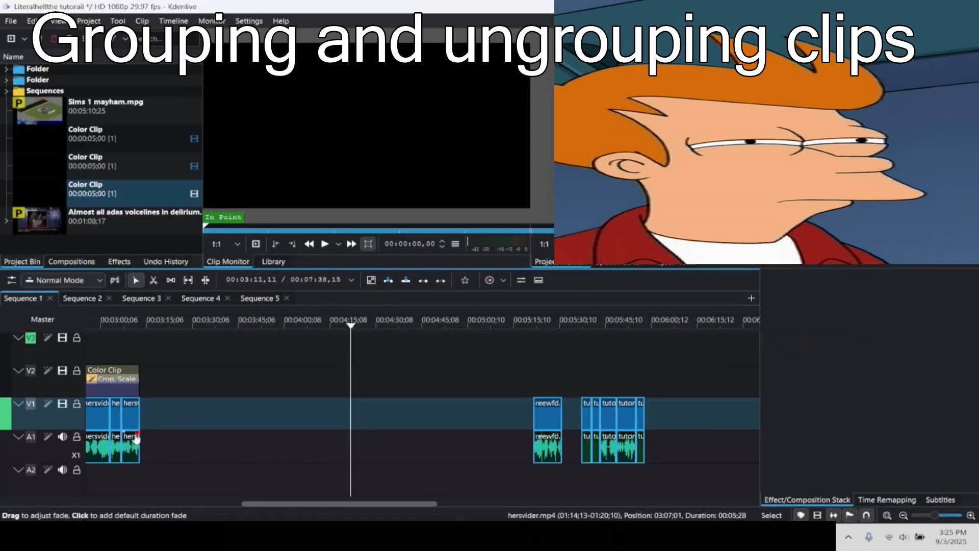
# Group the video and audio of the last hersvider.mp4 clip before the gap
pyautogui.rightClick(129, 417)
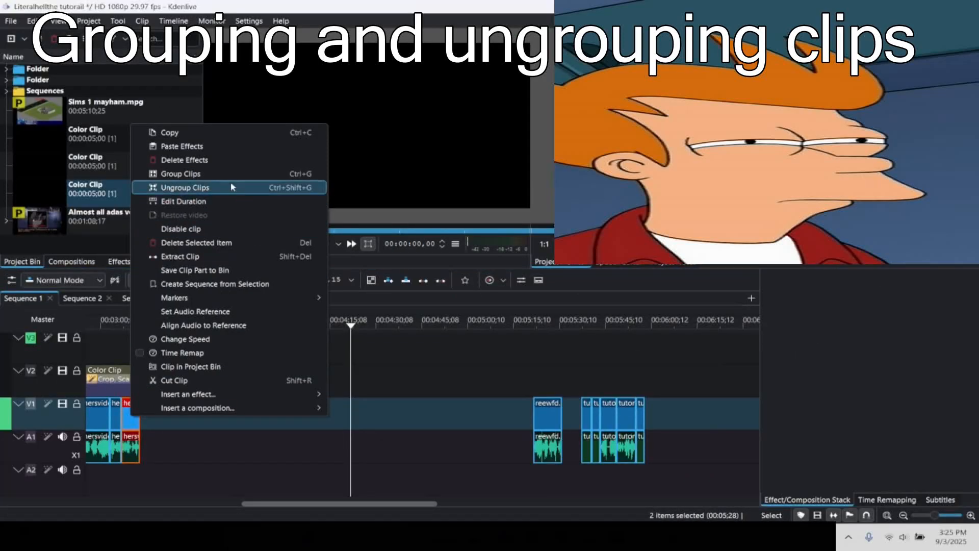
pyautogui.click(216, 173)
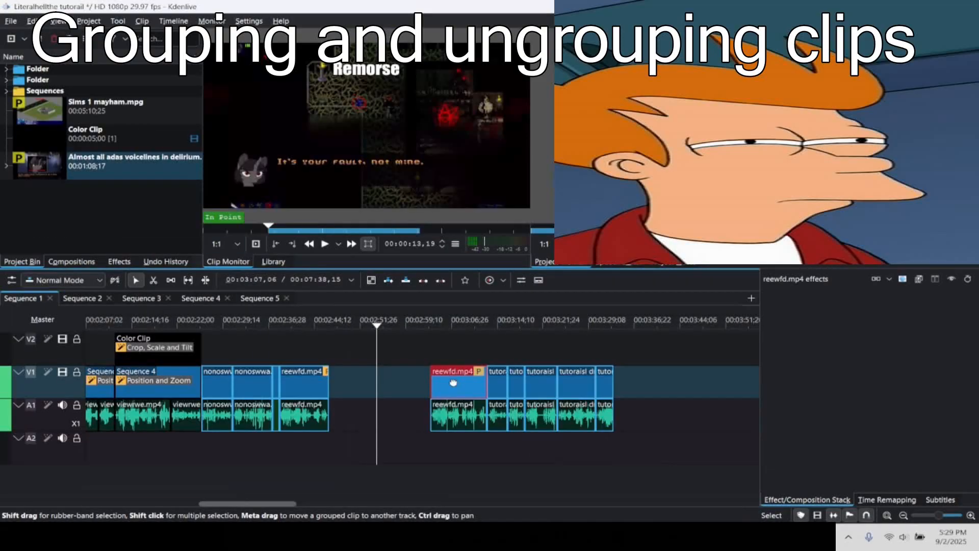
# Reposition the reewfd.mp4 clip within the timeline gap, with its video offset from its audio
pyautogui.moveTo(444, 382); pyautogui.dragTo(383, 392)
pyautogui.click(420, 353)
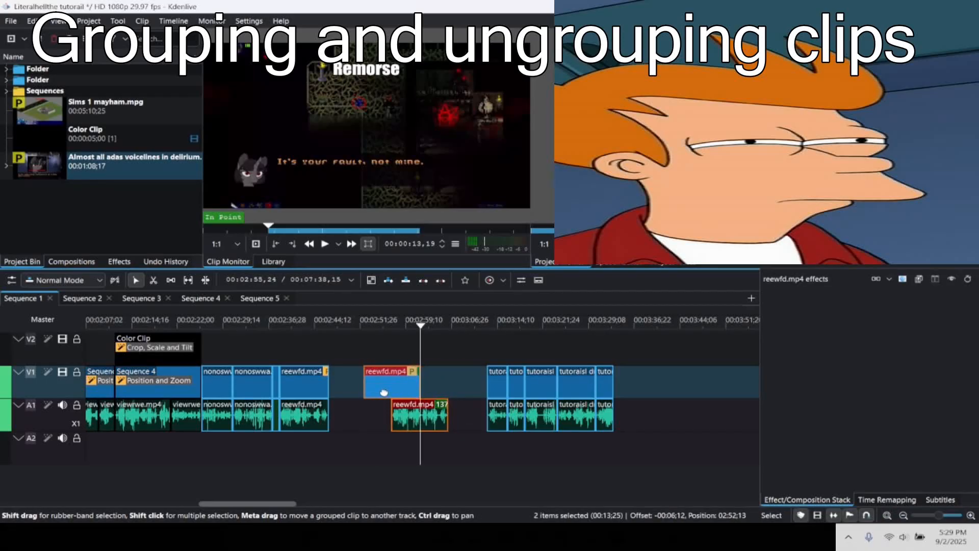
pyautogui.moveTo(384, 392); pyautogui.dragTo(424, 380)
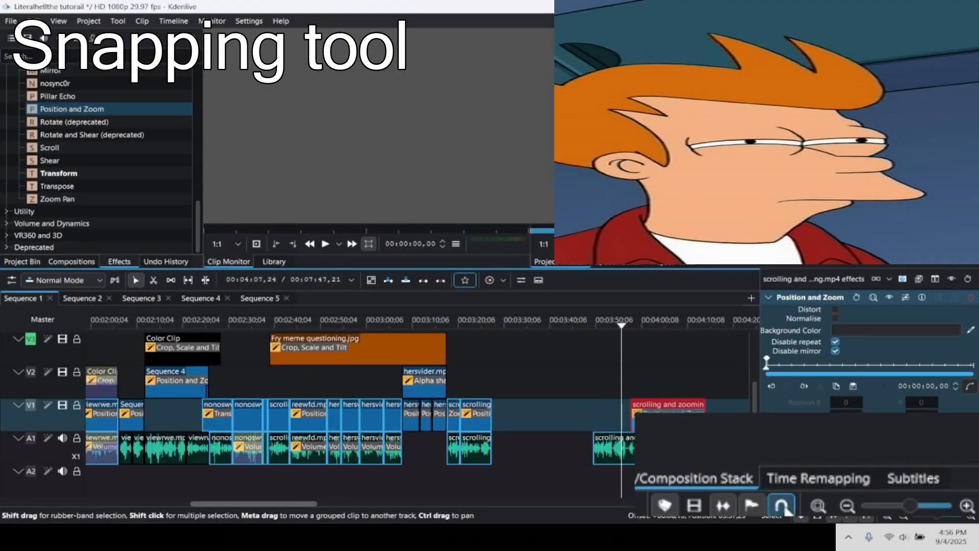
# Move the scrolling and zooming video clip earlier on V1 so it snaps to the start of its audio
pyautogui.moveTo(685, 408); pyautogui.dragTo(631, 414)
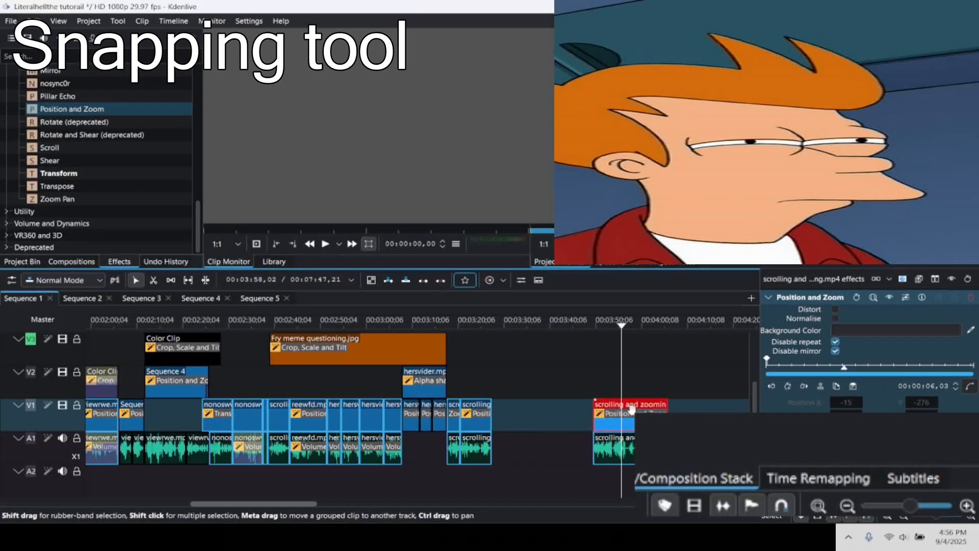
# Move the scrolling and zooming video clip slightly along V1 with snapping
pyautogui.moveTo(616, 422)
pyautogui.mouseDown()
pyautogui.moveTo(672, 422)
pyautogui.moveTo(620, 421)
pyautogui.mouseUp()
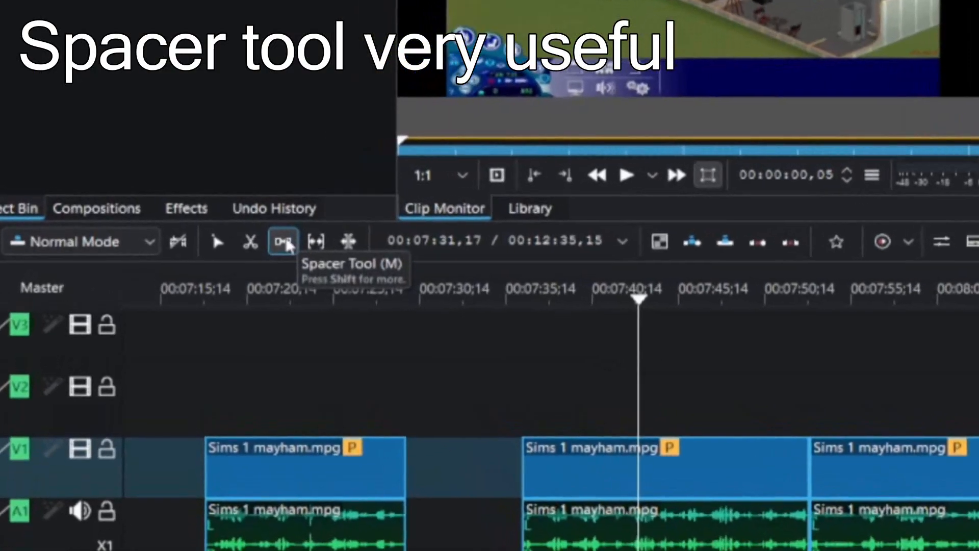
# Move all Sims 1 mayham.mpg clips after the gap earlier together using the Spacer tool
pyautogui.moveTo(552, 410); pyautogui.dragTo(512, 411)
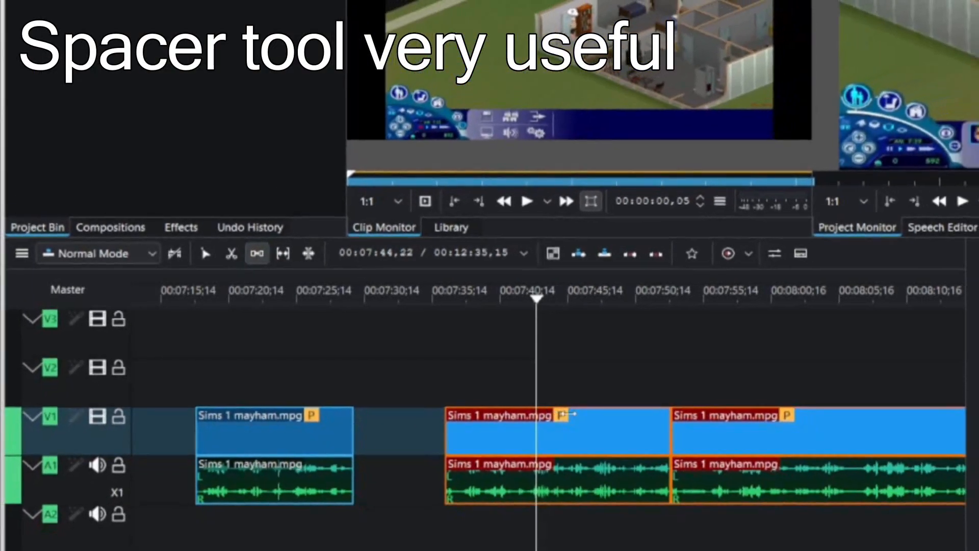
pyautogui.hscroll(10, 721, 315)
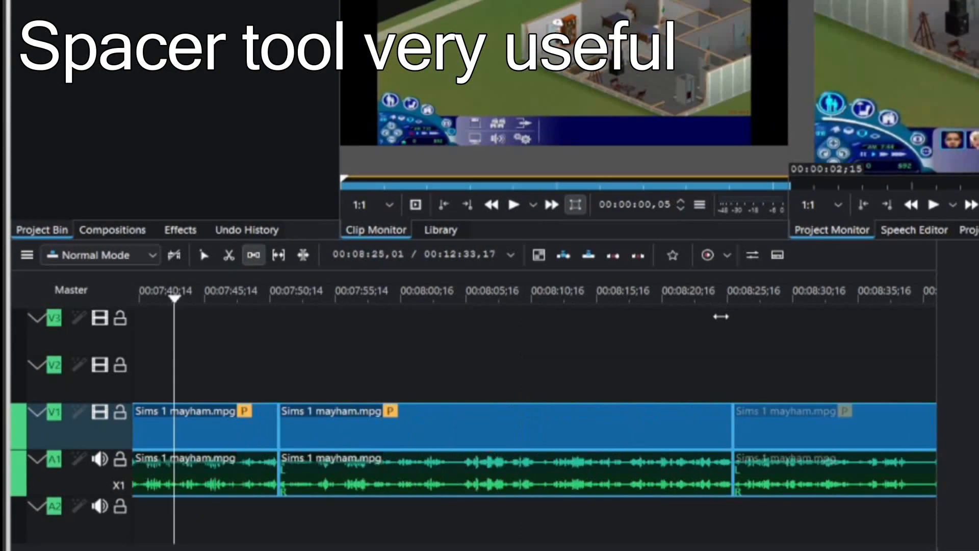
pyautogui.hscroll(-5, 708, 328)
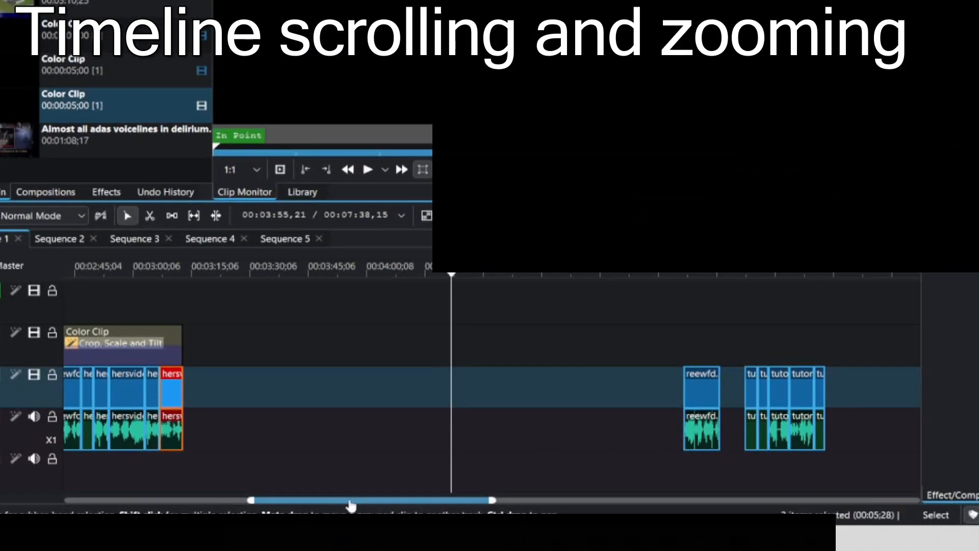
# Scroll along the timeline and adjust its zoom level around the empty stretch after the hersvider clips
pyautogui.moveTo(351, 505)
pyautogui.mouseDown()
pyautogui.moveTo(511, 505)
pyautogui.moveTo(369, 506)
pyautogui.mouseUp()
pyautogui.moveTo(527, 498); pyautogui.dragTo(351, 498)
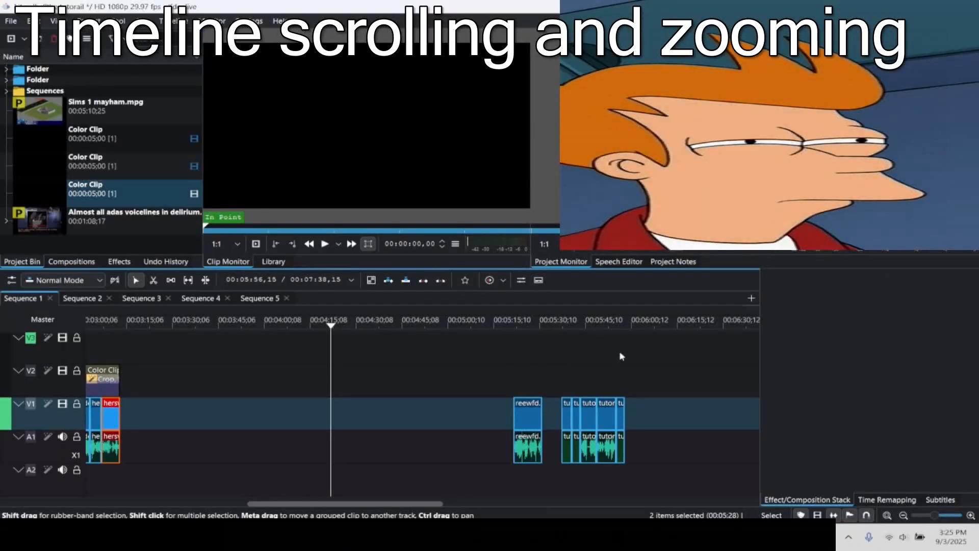
pyautogui.hscroll(10, 619, 356)
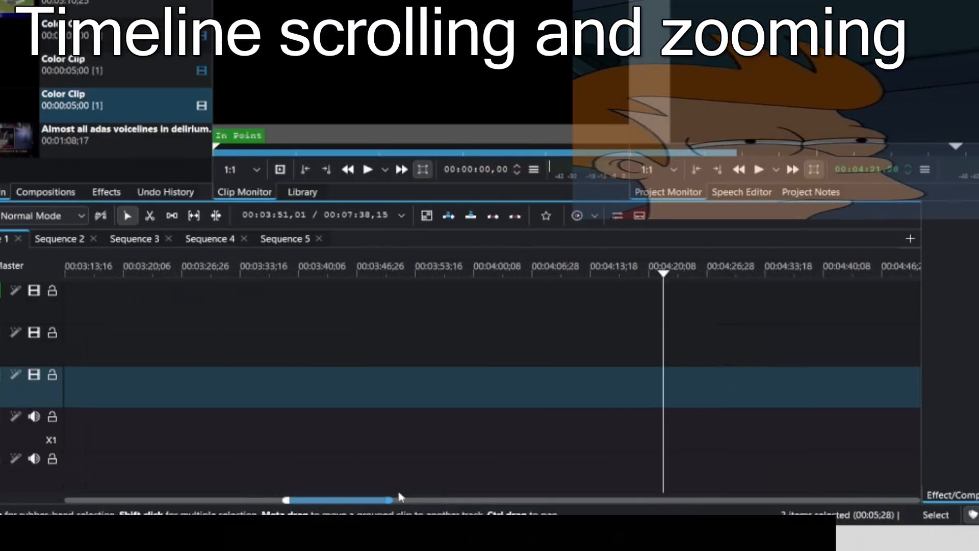
pyautogui.moveTo(401, 497); pyautogui.dragTo(420, 499)
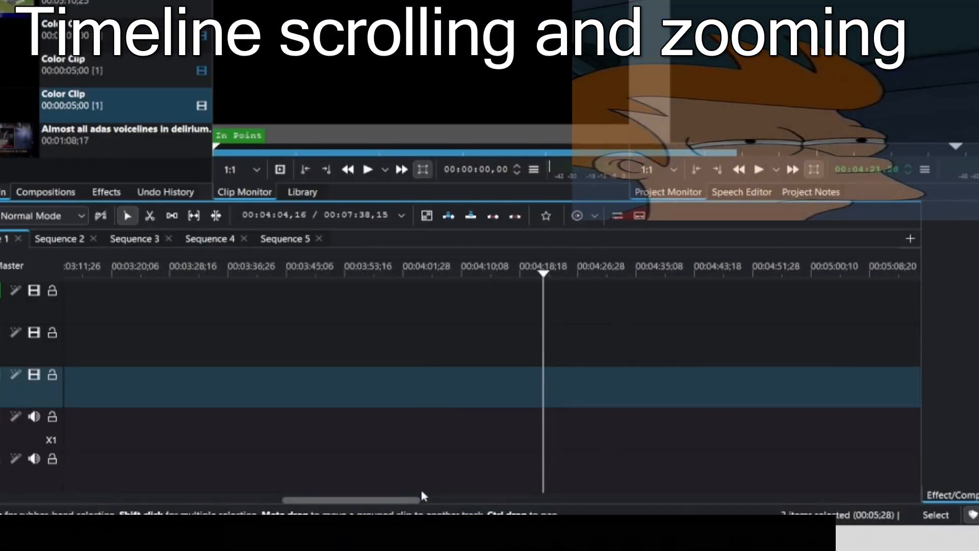
# Zoom the timeline out to show the whole sequence and back in around the reewfd.mp4 clip
pyautogui.scroll(-3, 418, 384)
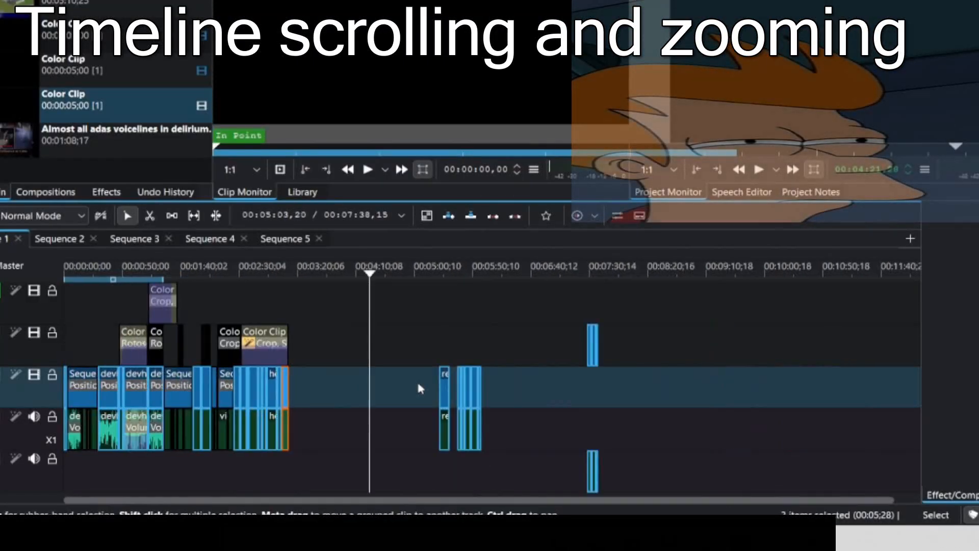
pyautogui.scroll(3, 419, 384)
pyautogui.scroll(-1, 419, 384)
pyautogui.scroll(2, 417, 385)
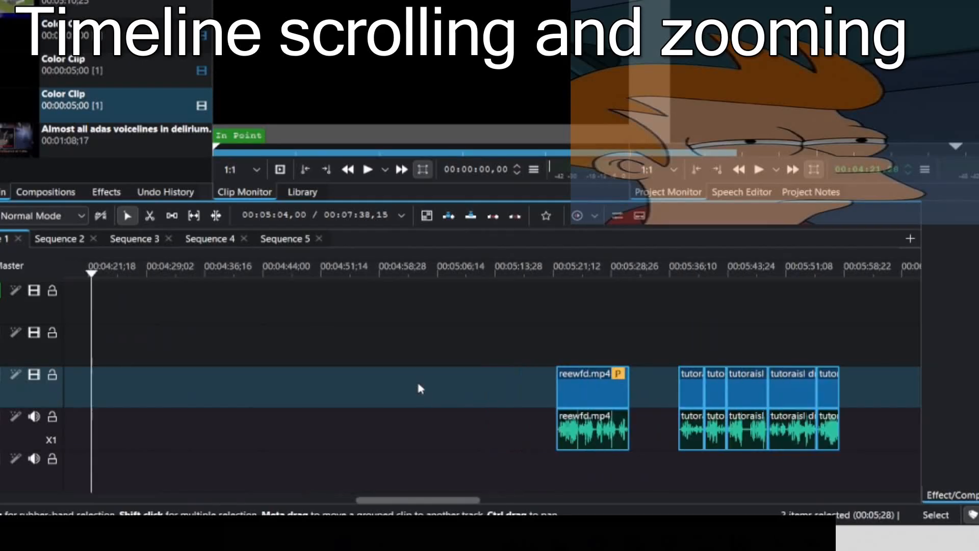
pyautogui.scroll(-3, 418, 385)
pyautogui.scroll(4, 418, 385)
pyautogui.scroll(-3, 418, 384)
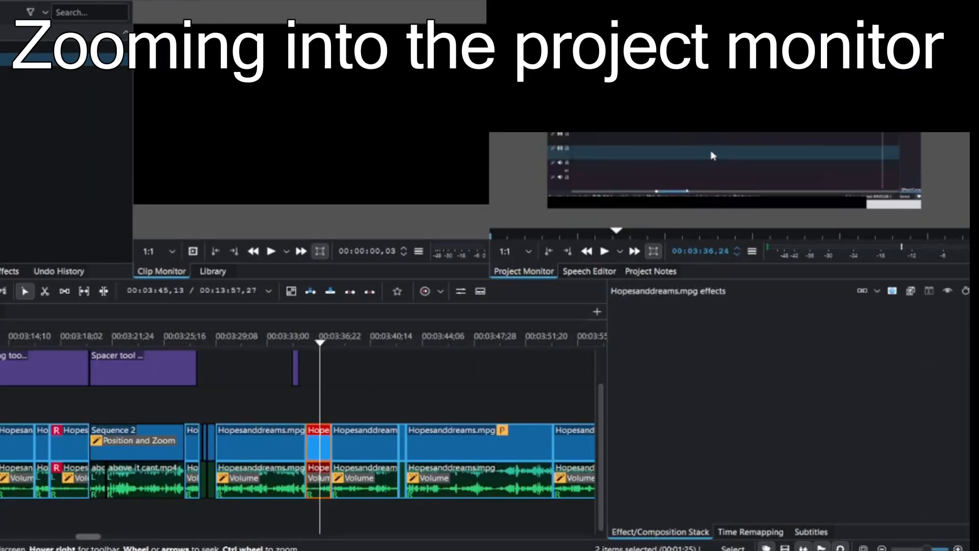
# Zoom the Project Monitor preview in and out
pyautogui.scroll(4, 723, 147)
pyautogui.scroll(-6, 724, 147)
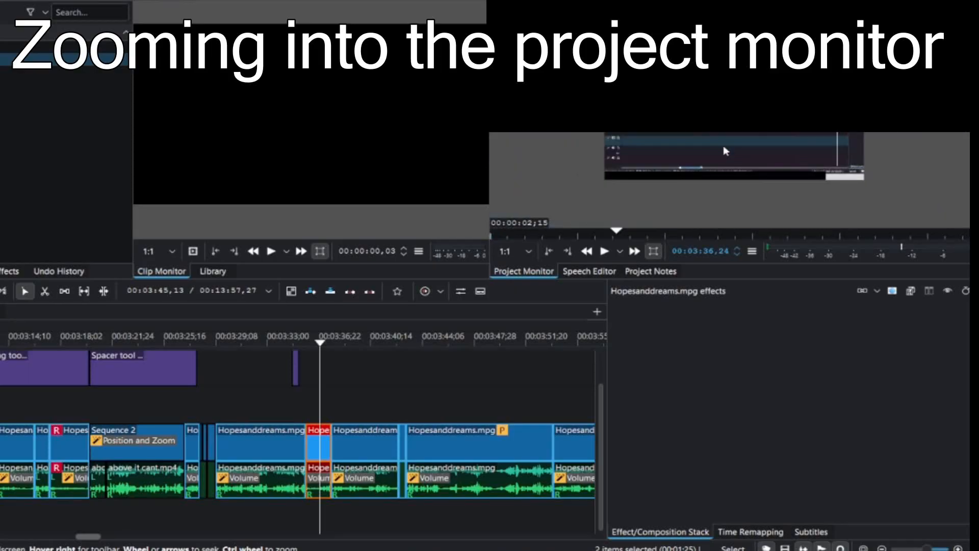
pyautogui.scroll(3, 723, 147)
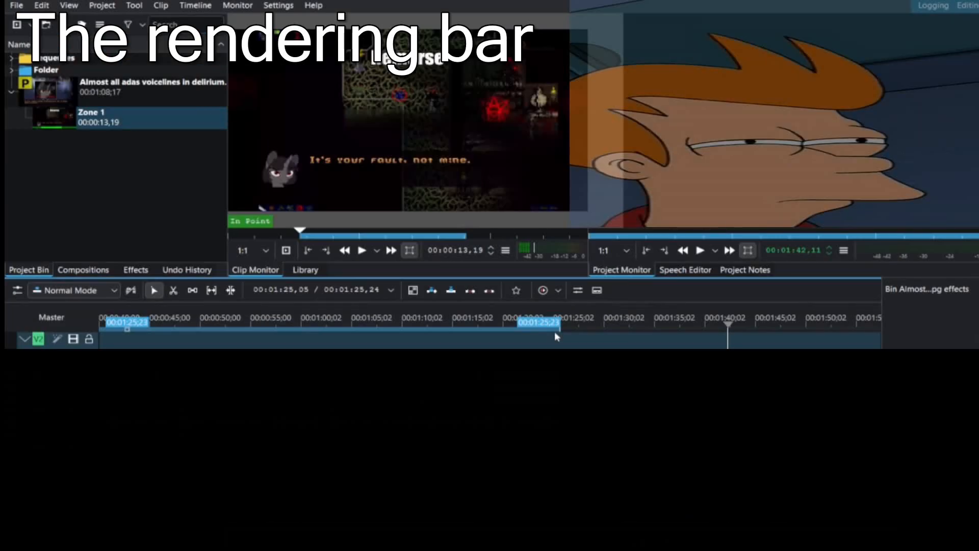
# Extend the end of the timeline zone past the playhead to beyond 00:01:45
pyautogui.moveTo(560, 329); pyautogui.dragTo(759, 330)
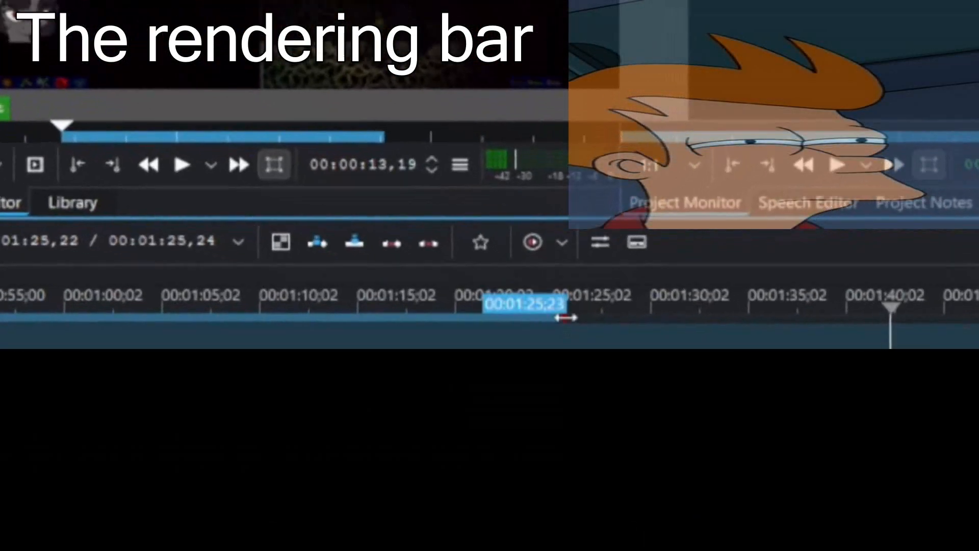
pyautogui.moveTo(651, 311); pyautogui.dragTo(698, 310)
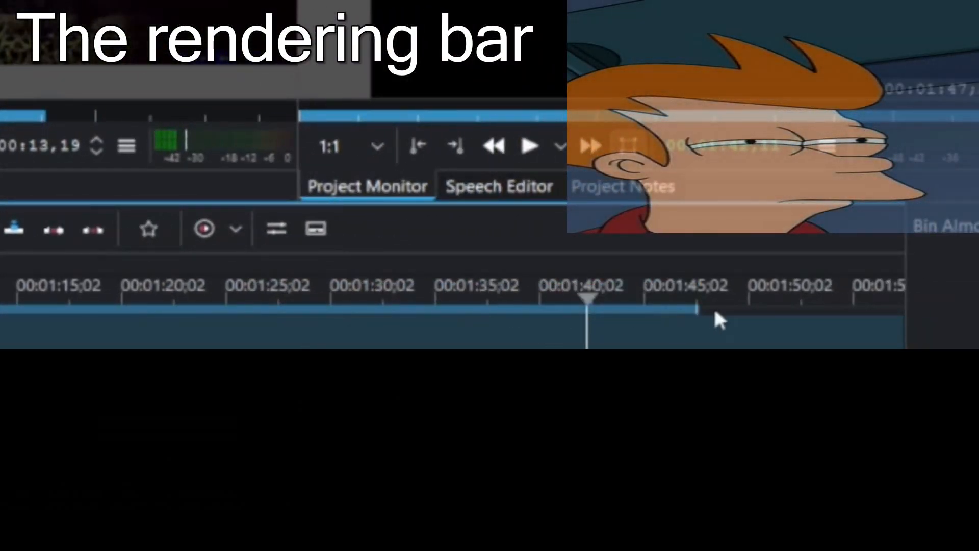
pyautogui.moveTo(673, 296); pyautogui.dragTo(691, 295)
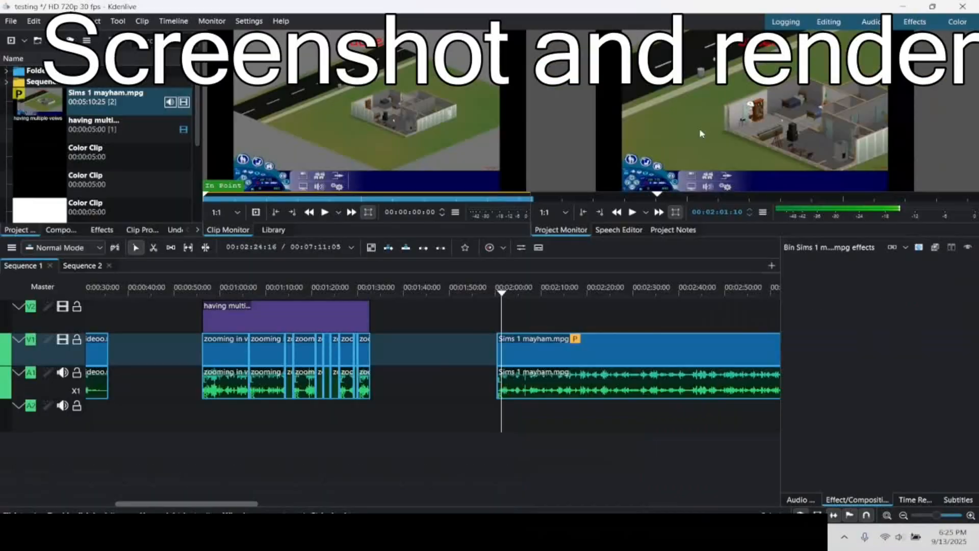
# Start extracting the current Project Monitor frame as an image, and leave without saving it
pyautogui.rightClick(700, 134)
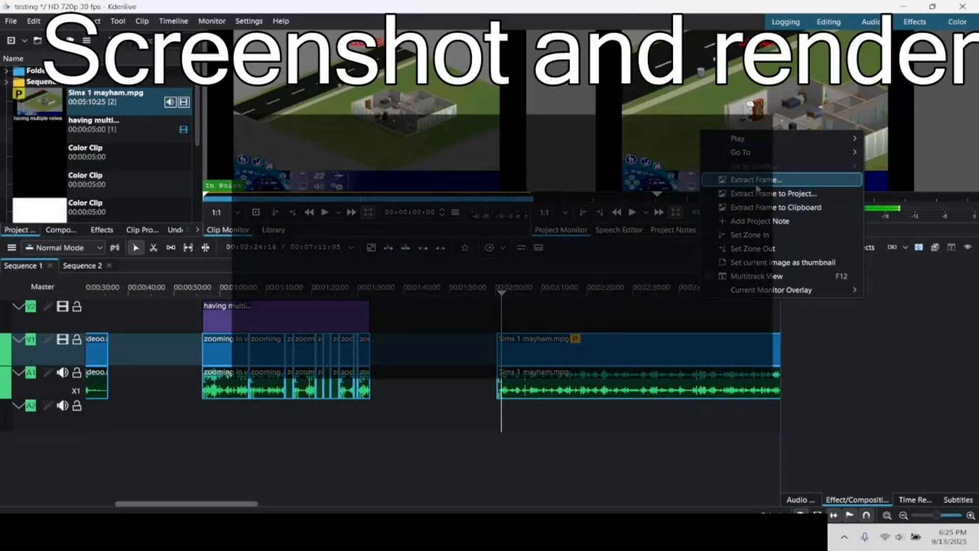
pyautogui.click(754, 195)
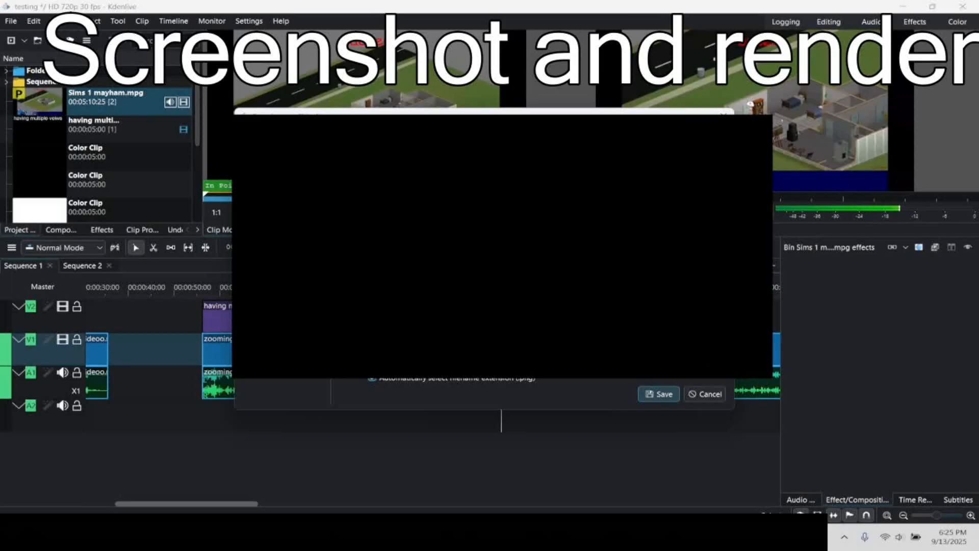
pyautogui.click(705, 394)
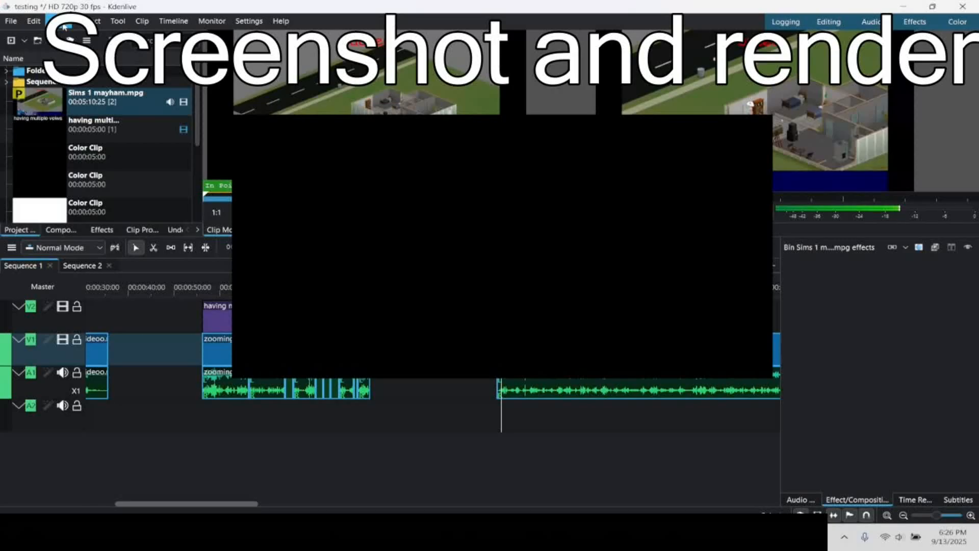
pyautogui.click(5, 23)
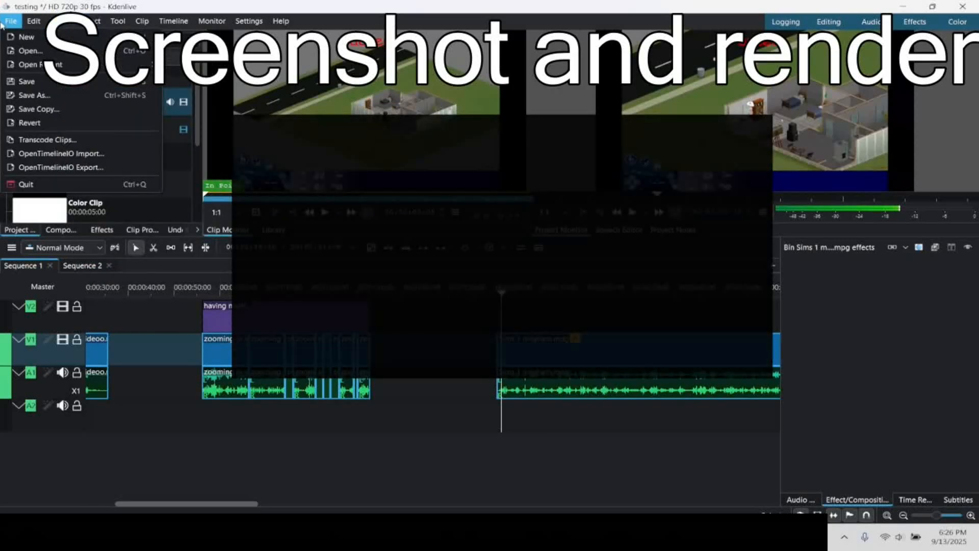
pyautogui.moveTo(86, 21)
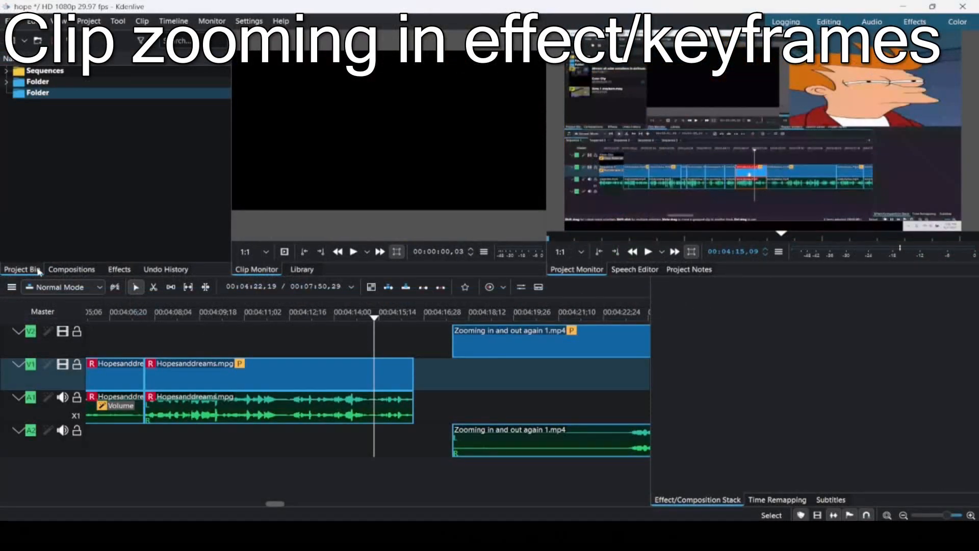
# Browse the effects list and expand the Transform, Distort, and Perspective category
pyautogui.click(118, 269)
pyautogui.click(119, 270)
pyautogui.scroll(5, 65, 121)
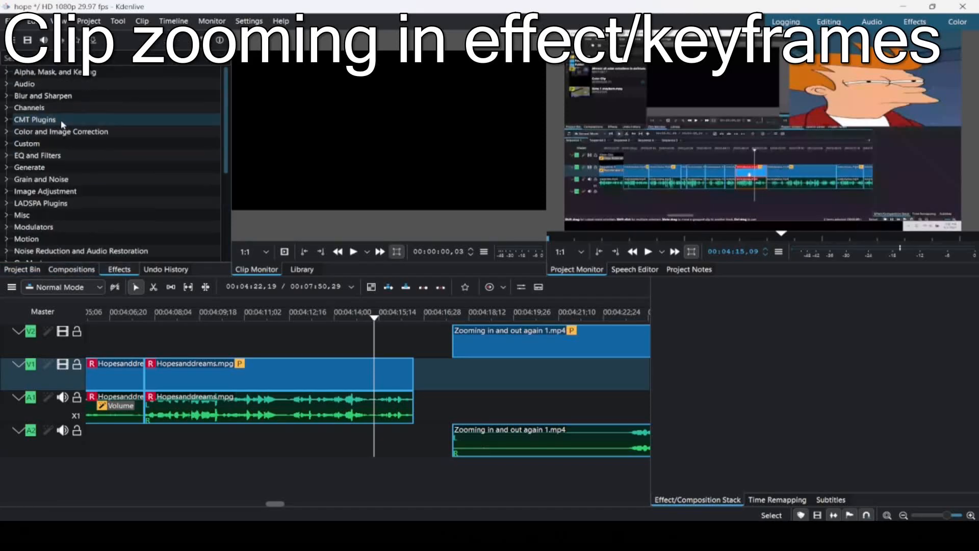
pyautogui.scroll(-5, 77, 138)
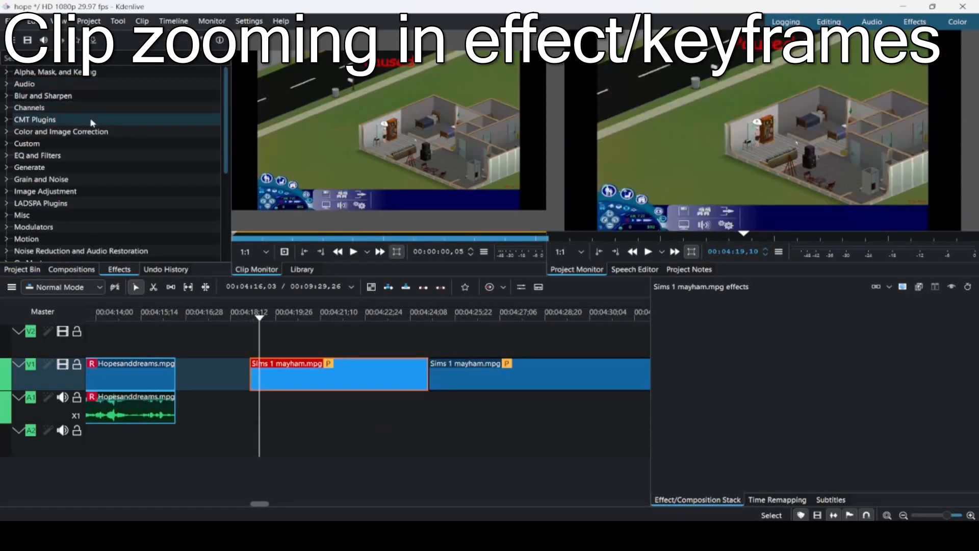
pyautogui.scroll(-5, 90, 161)
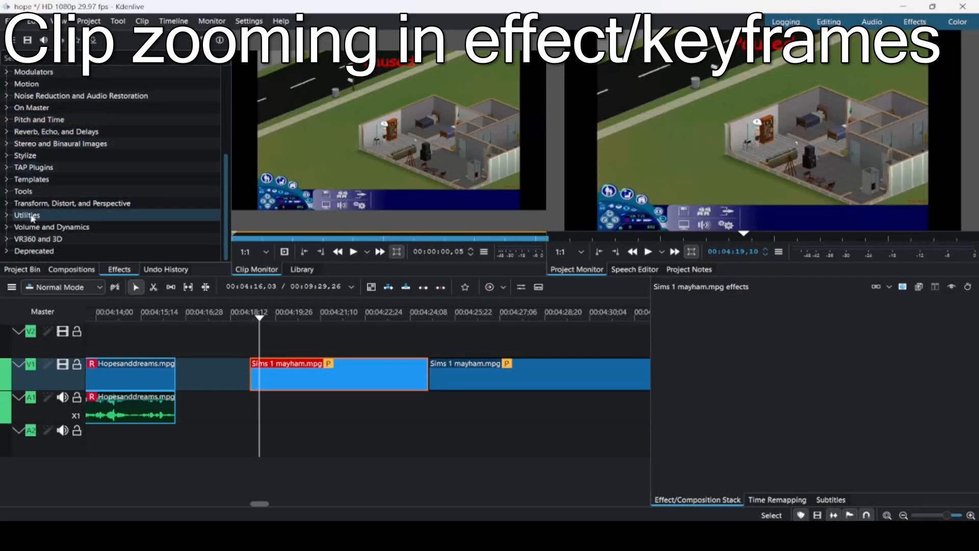
pyautogui.click(7, 204)
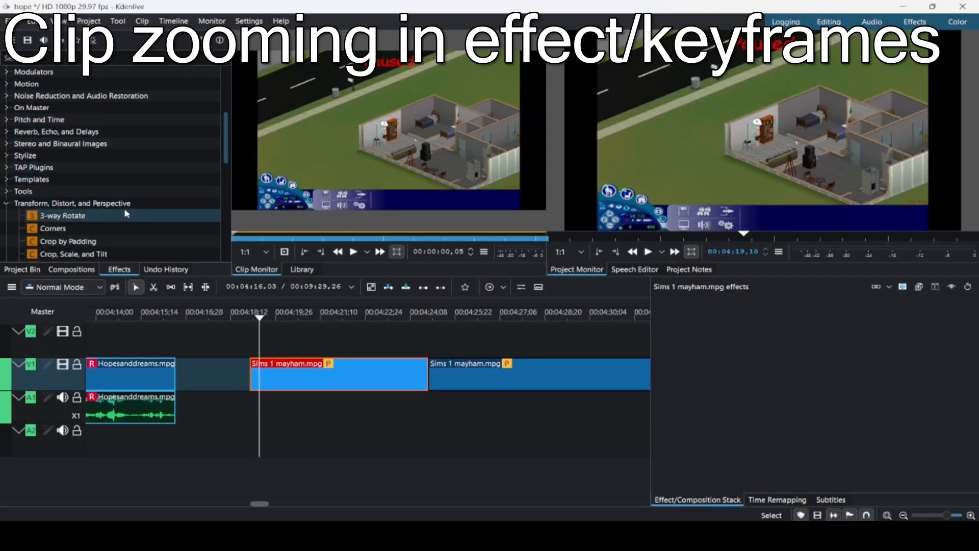
# Apply the Position and Zoom effect to the selected Sims 1 mayham.mpg clip and pull its frame's side edge inward in the Project Monitor
pyautogui.scroll(-4, 126, 214)
pyautogui.scroll(-2, 78, 219)
pyautogui.click(77, 226)
pyautogui.moveTo(76, 226); pyautogui.dragTo(283, 287)
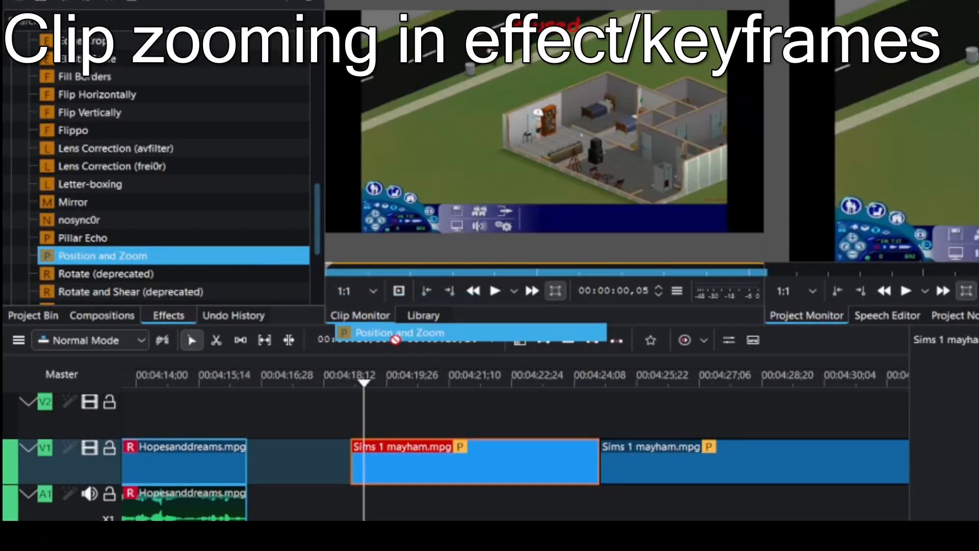
pyautogui.moveTo(396, 338); pyautogui.dragTo(396, 467)
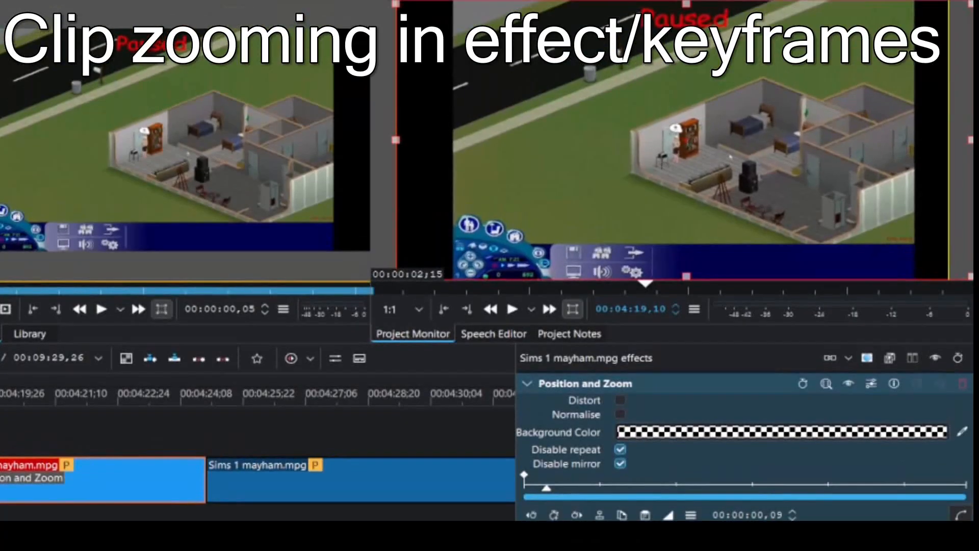
pyautogui.moveTo(971, 140); pyautogui.dragTo(924, 140)
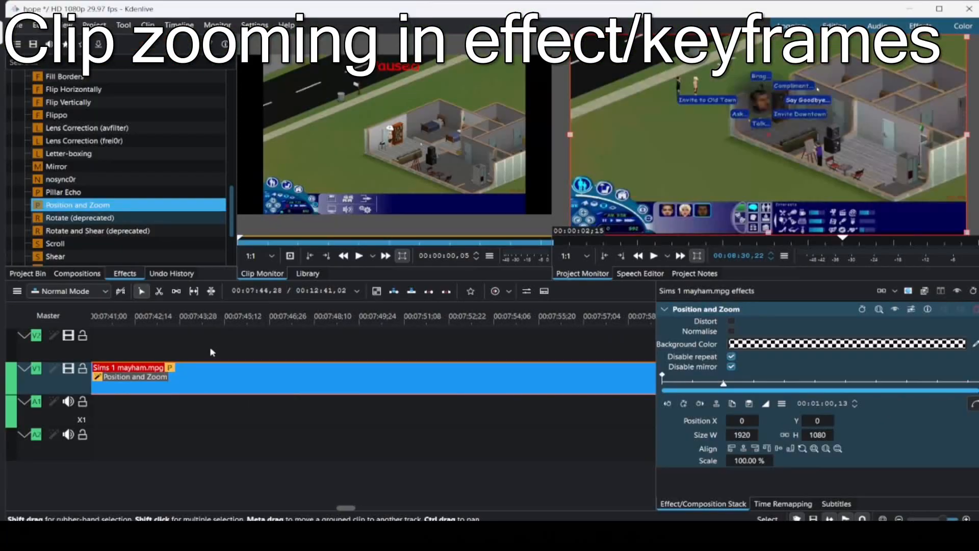
# Add a Position and Zoom keyframe at 00:00:24,28 on the long Sims 1 mayham.mpg clip
pyautogui.hscroll(-5, 212, 352)
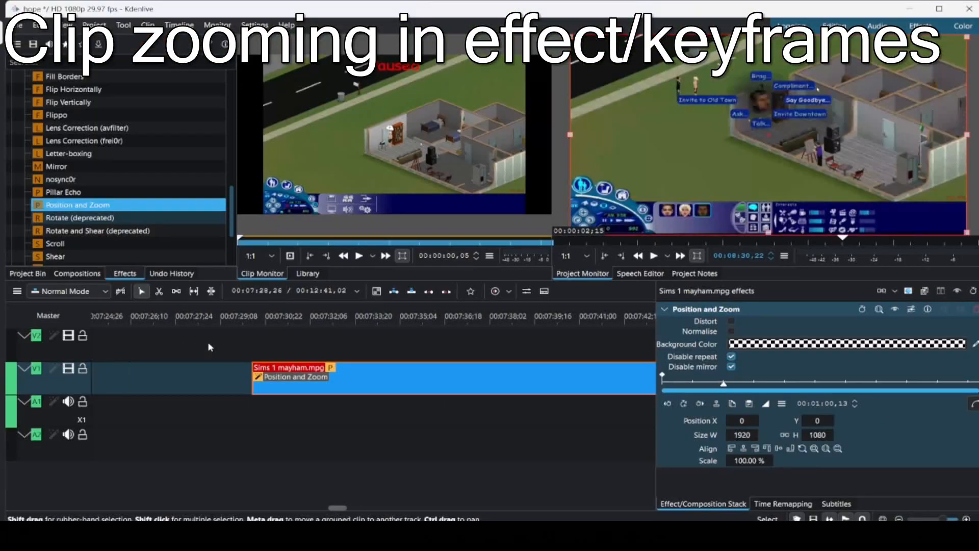
pyautogui.click(275, 378)
pyautogui.click(689, 382)
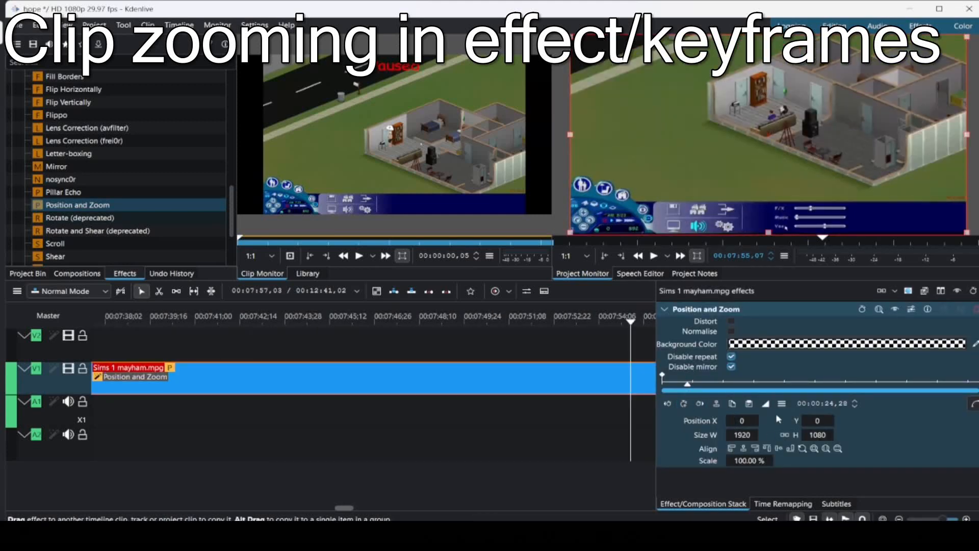
pyautogui.click(671, 403)
# Add another Position and Zoom keyframe at 00:00:51,27 and enlarge the clip there to 186.02% scale
pyautogui.click(711, 384)
pyautogui.moveTo(711, 385); pyautogui.dragTo(716, 385)
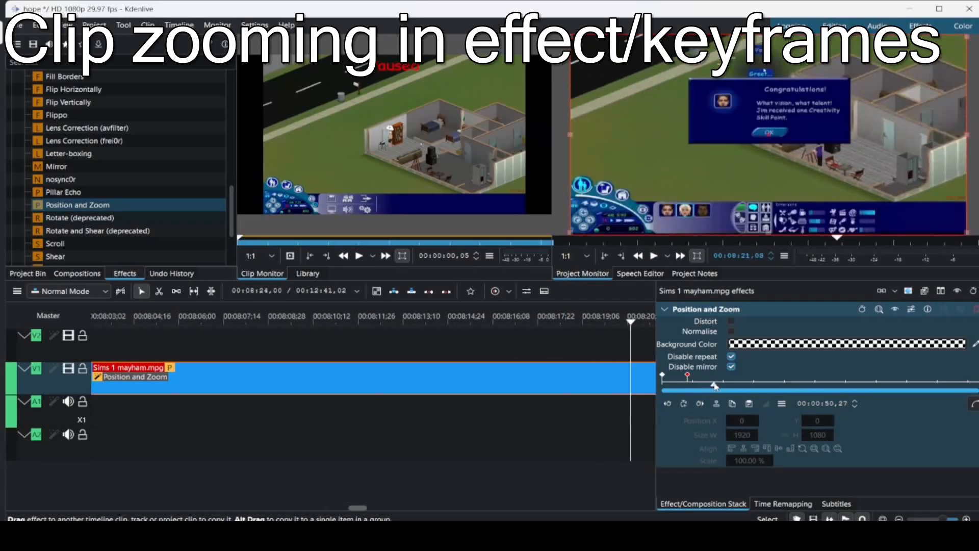
pyautogui.click(684, 404)
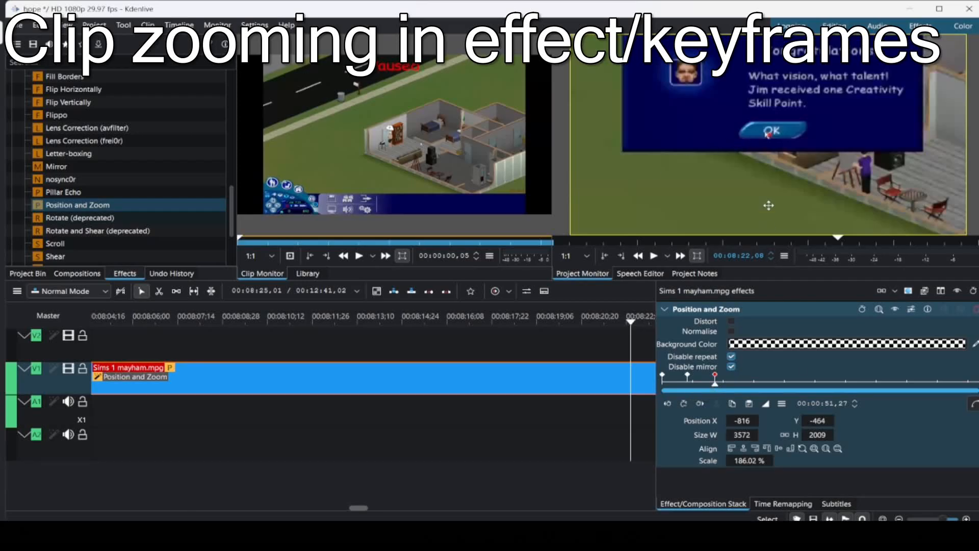
# Scrub from the 00:00:24,28 keyframe to the 00:00:51,27 keyframe to preview the zoom
pyautogui.click(688, 376)
pyautogui.moveTo(688, 386); pyautogui.dragTo(715, 391)
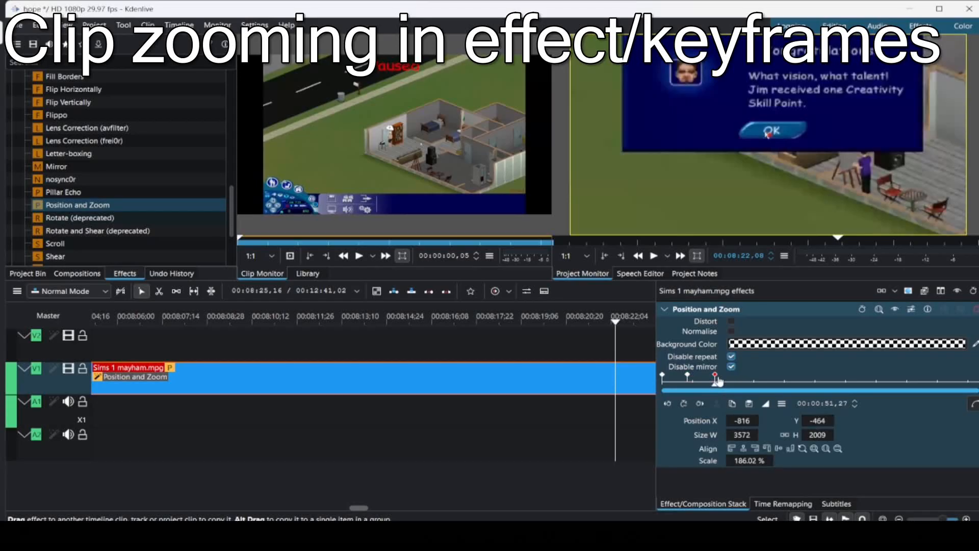
# Re-create the 00:00:51,27 keyframe at 100% scale and lower its Position X to slide the clip sideways
pyautogui.click(684, 404)
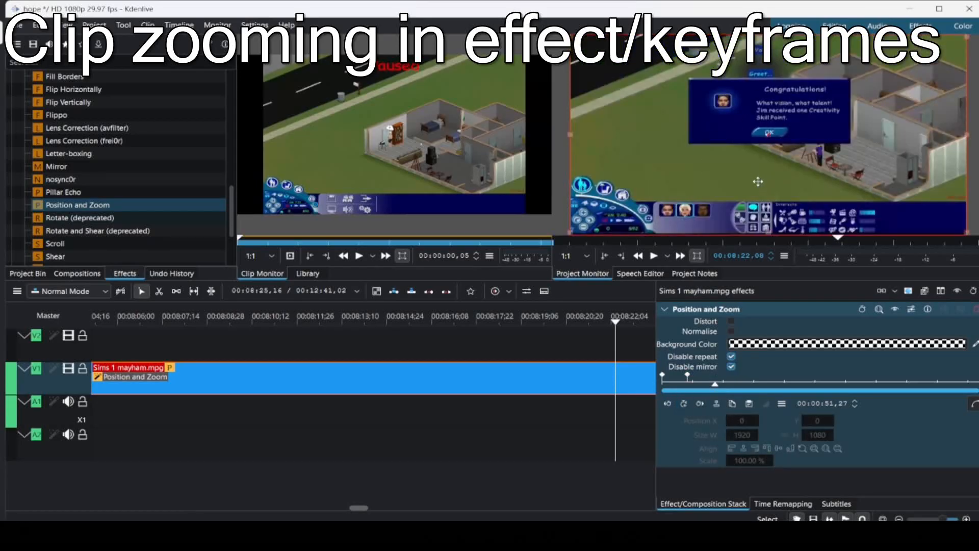
pyautogui.click(745, 421)
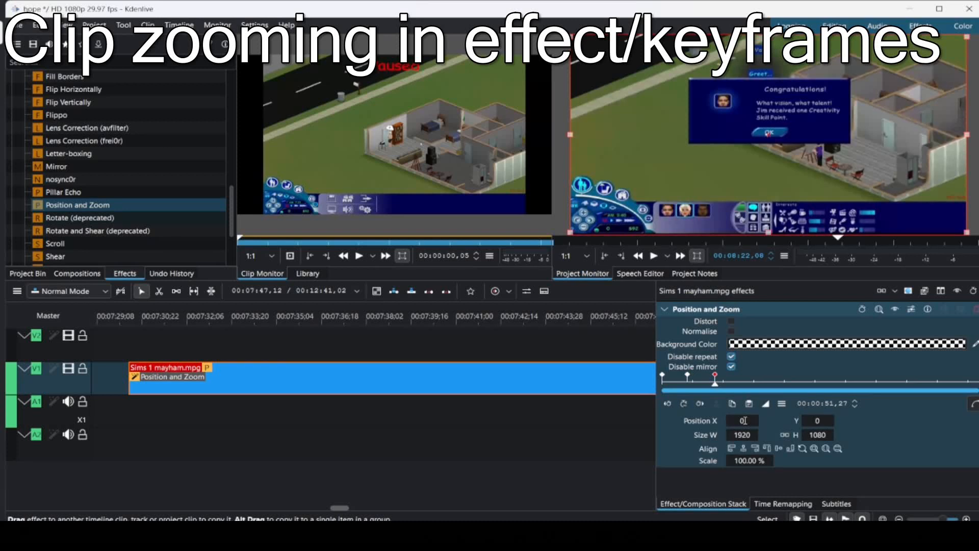
pyautogui.moveTo(745, 421); pyautogui.dragTo(508, 421)
pyautogui.click(711, 385)
pyautogui.moveTo(711, 385); pyautogui.dragTo(741, 386)
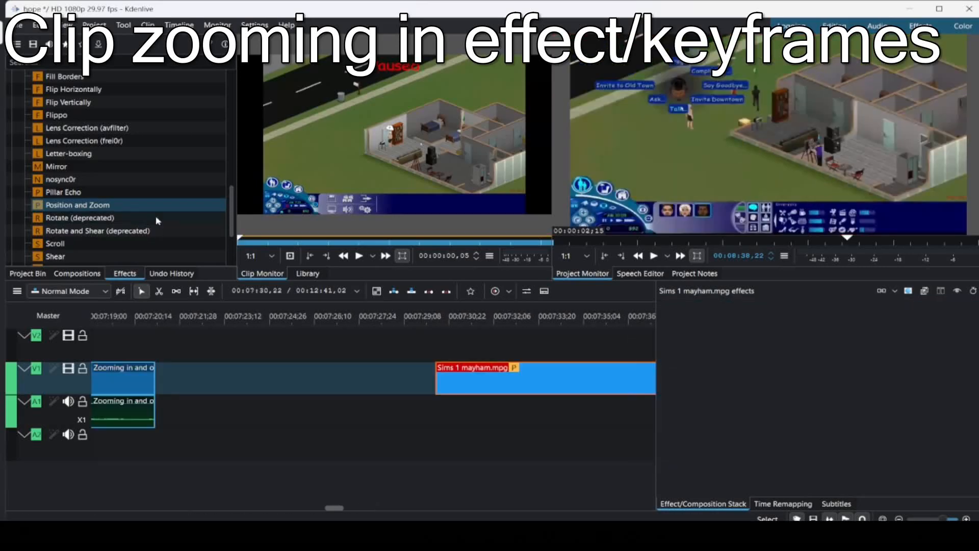
# Collapse the Transform, Distort, and Perspective effects category and apply the favorite Transform effect to the Sims 1 mayham.mpg clip
pyautogui.scroll(5, 14, 180)
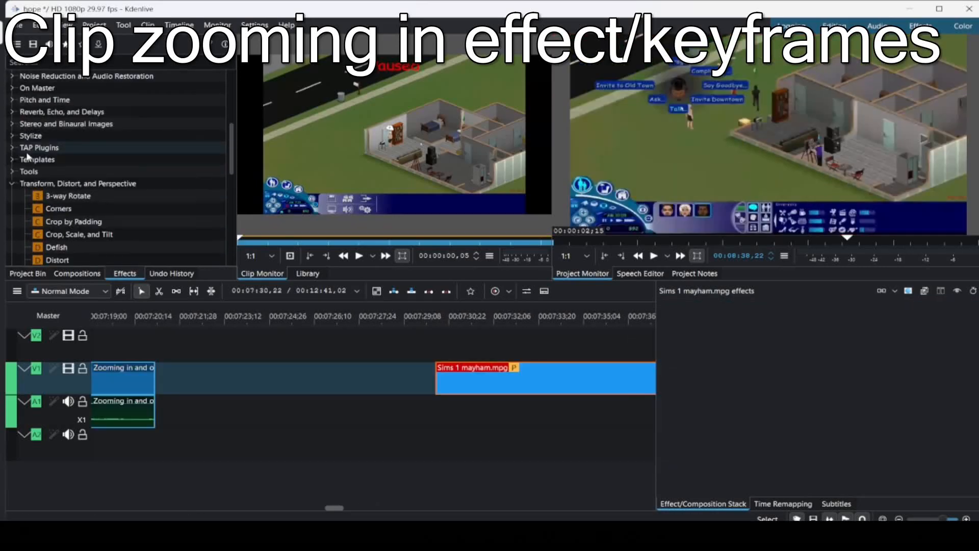
pyautogui.click(13, 181)
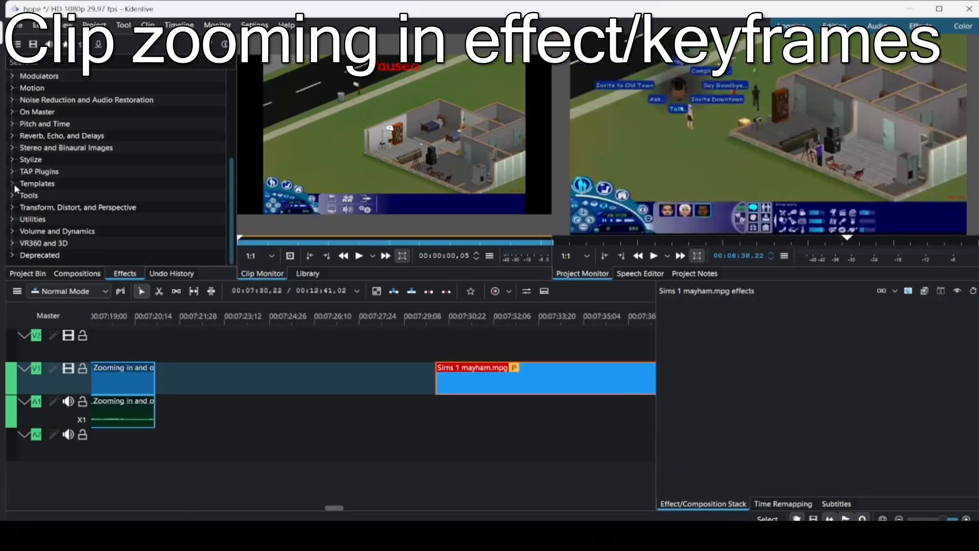
pyautogui.click(472, 292)
pyautogui.moveTo(480, 319); pyautogui.dragTo(442, 378)
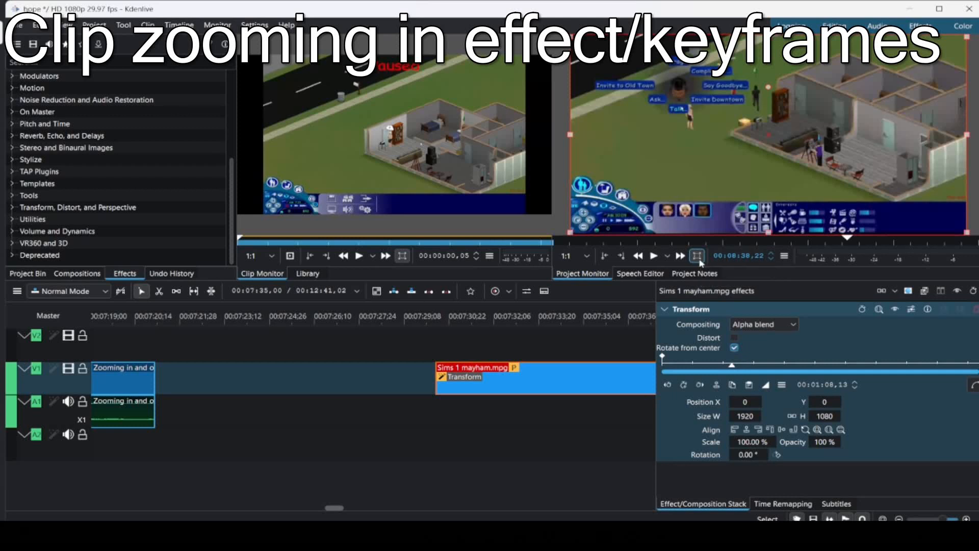
# Add a Transform keyframe at 00:01:08,13, enlarge the clip there to about 149.90% scale, and scrub back through the zoom
pyautogui.click(685, 386)
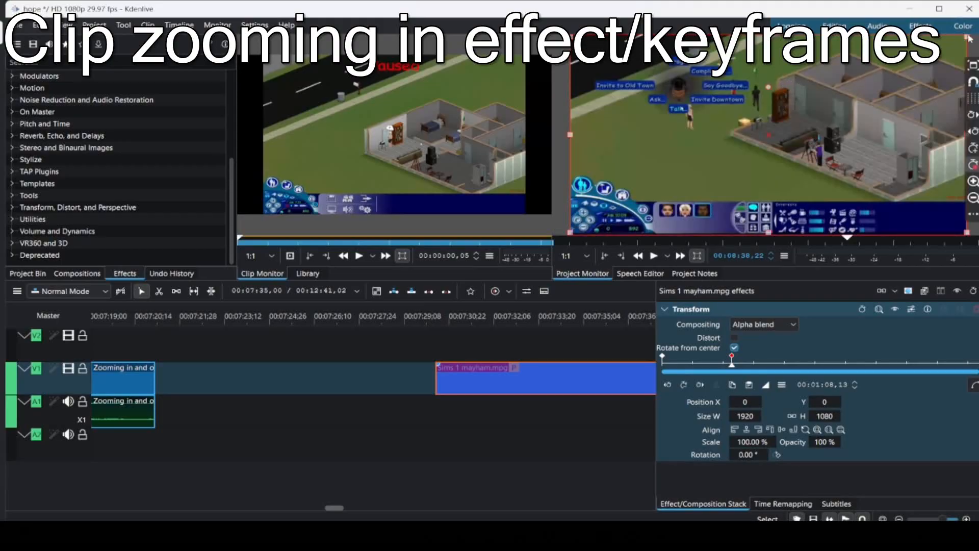
pyautogui.moveTo(571, 232); pyautogui.dragTo(373, 352)
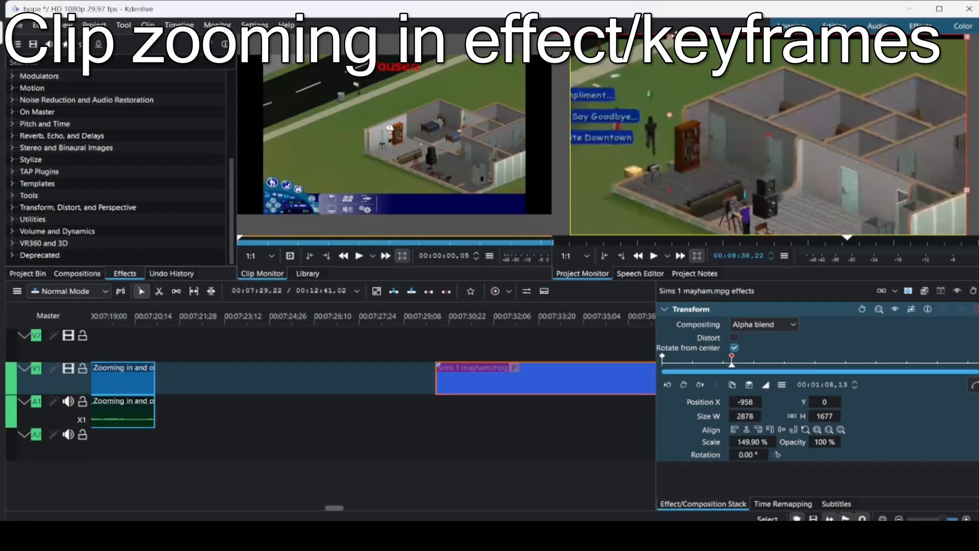
pyautogui.click(710, 361)
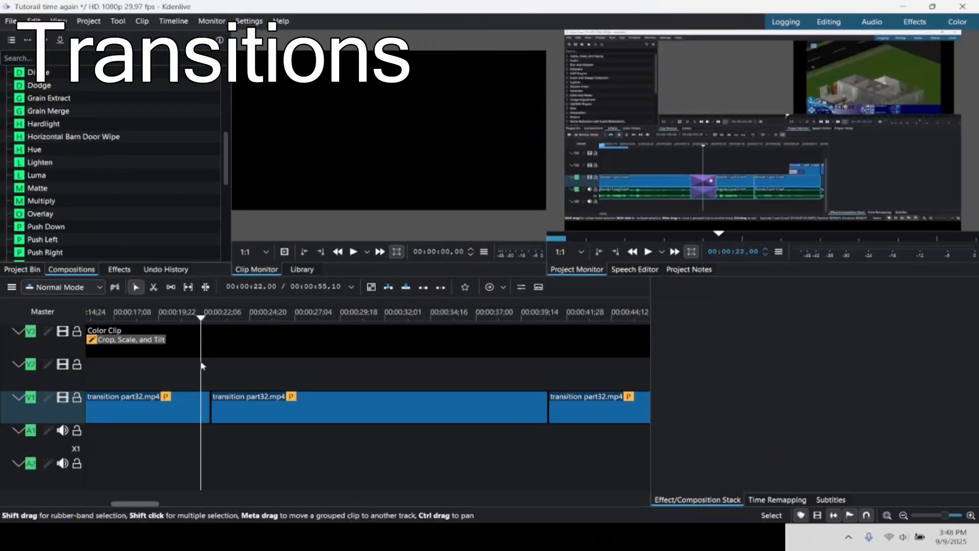
# Mix the two adjoining transition part32.mp4 clips on V1 near 00:00:22 and scrub over the transition
pyautogui.moveTo(201, 367); pyautogui.dragTo(219, 370)
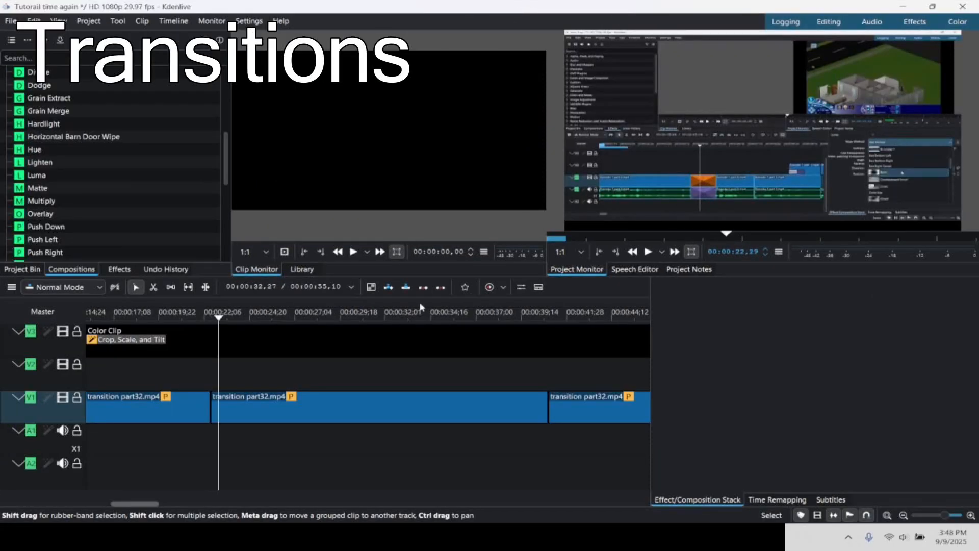
pyautogui.click(185, 409)
pyautogui.keyDown('shift'); pyautogui.click(233, 406); pyautogui.keyUp('shift')
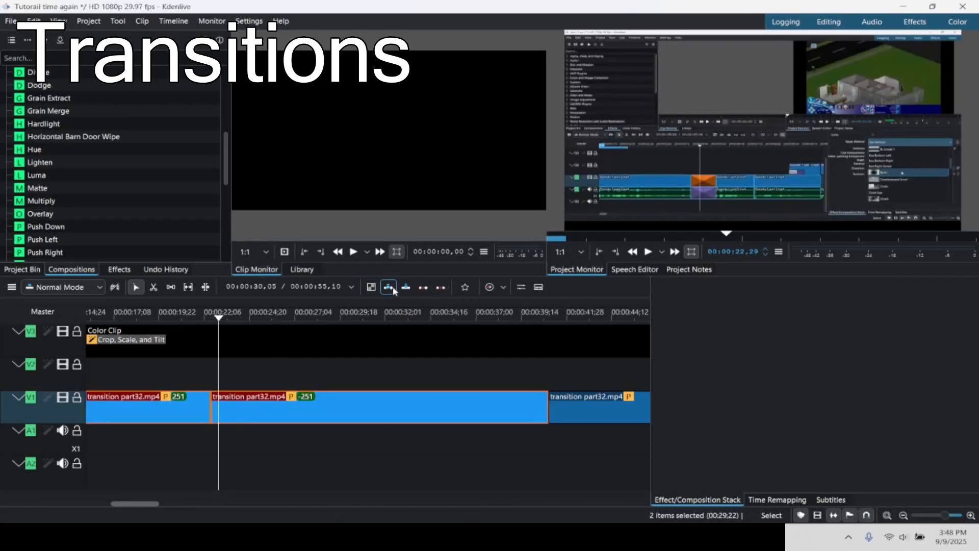
pyautogui.click(372, 287)
pyautogui.click(198, 346)
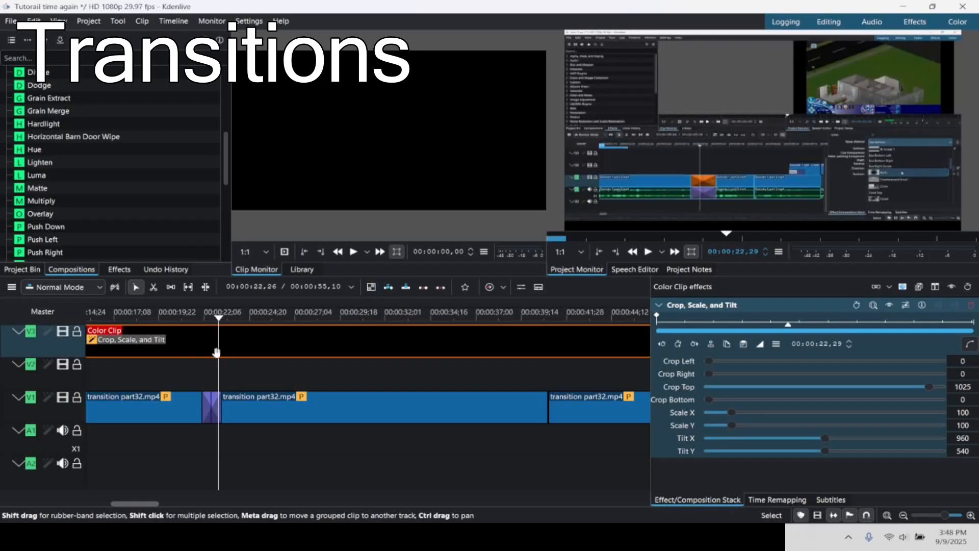
pyautogui.moveTo(220, 326); pyautogui.dragTo(208, 327)
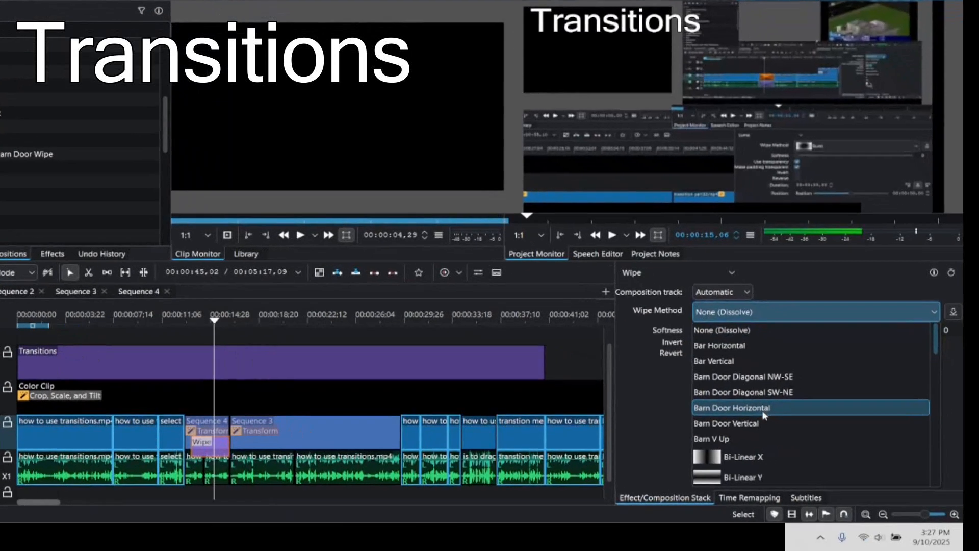
# Set the wipe method to Burst for the Wipe composition and for the Luma mix between the transition part32.mp4 clips
pyautogui.scroll(-3, 776, 408)
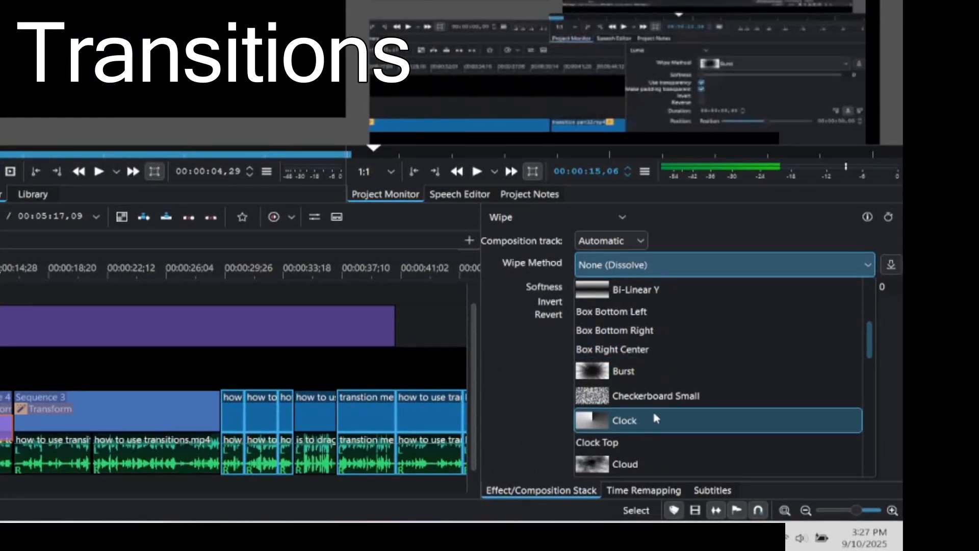
pyautogui.click(657, 373)
pyautogui.moveTo(582, 287); pyautogui.dragTo(512, 303)
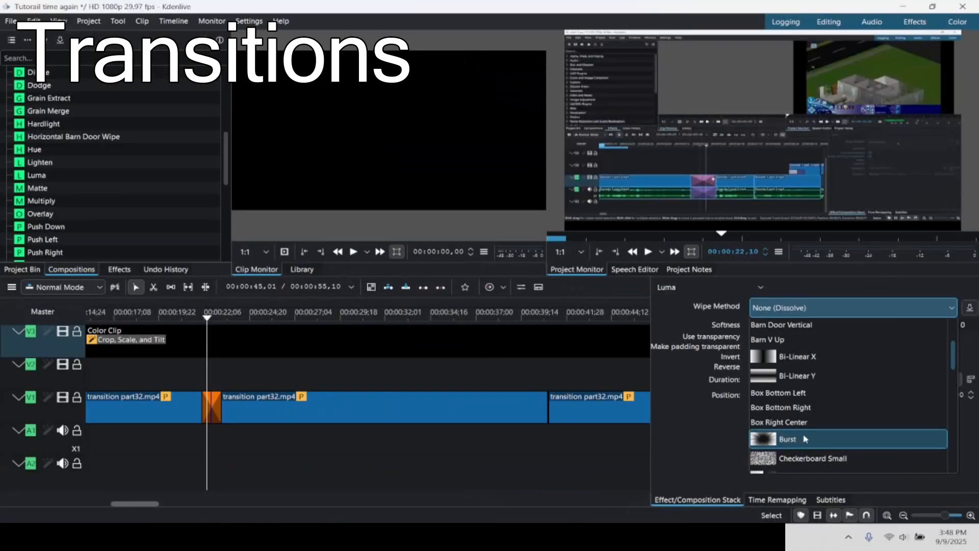
pyautogui.click(798, 437)
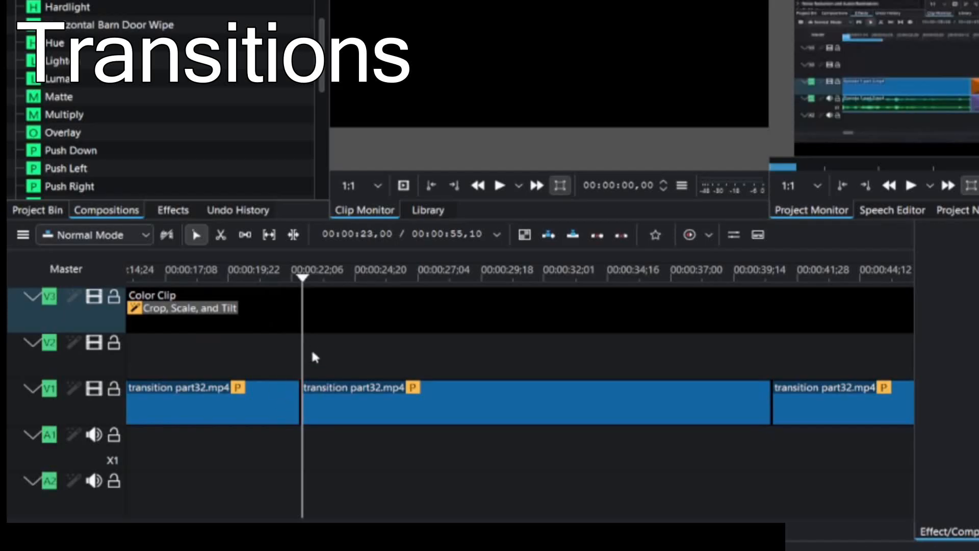
# Move the second transition part32.mp4 clip up to V2, overlapping the preceding V1 clip, and add a composition at the V2 clip's start
pyautogui.click(280, 363)
pyautogui.click(283, 357)
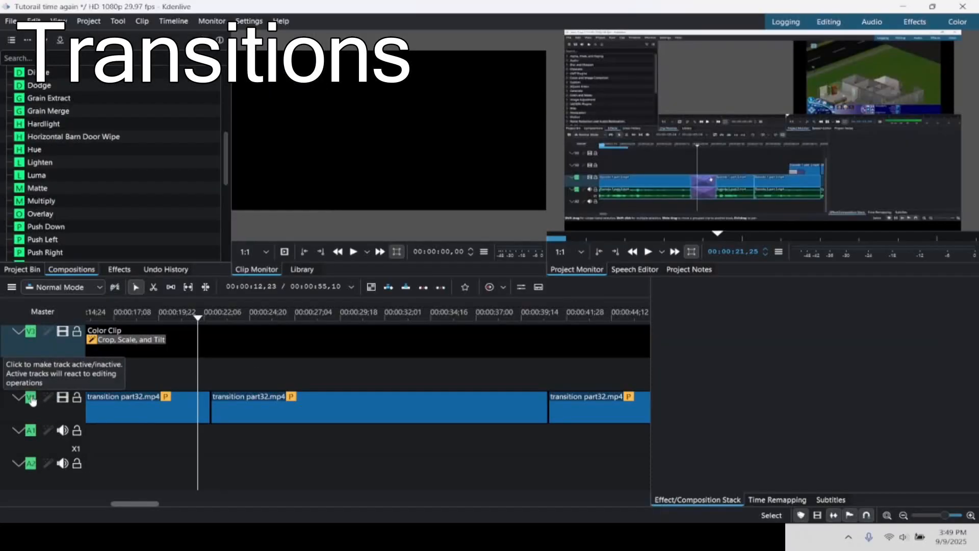
pyautogui.moveTo(246, 414); pyautogui.dragTo(222, 380)
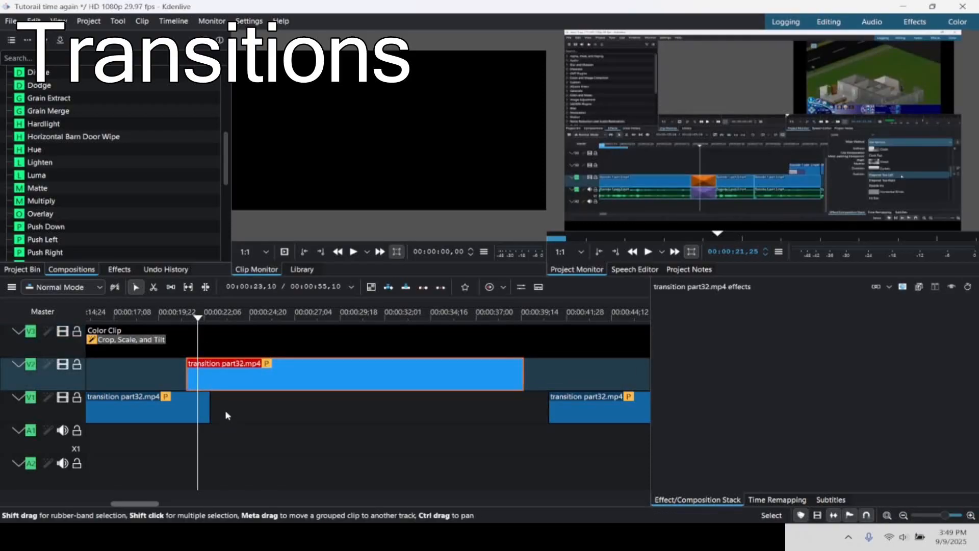
pyautogui.scroll(3, 226, 412)
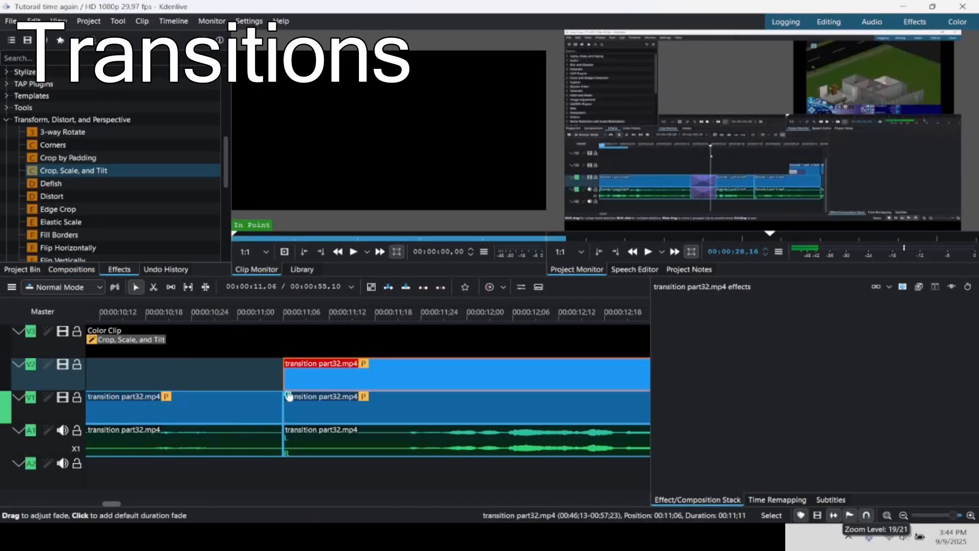
pyautogui.click(288, 391)
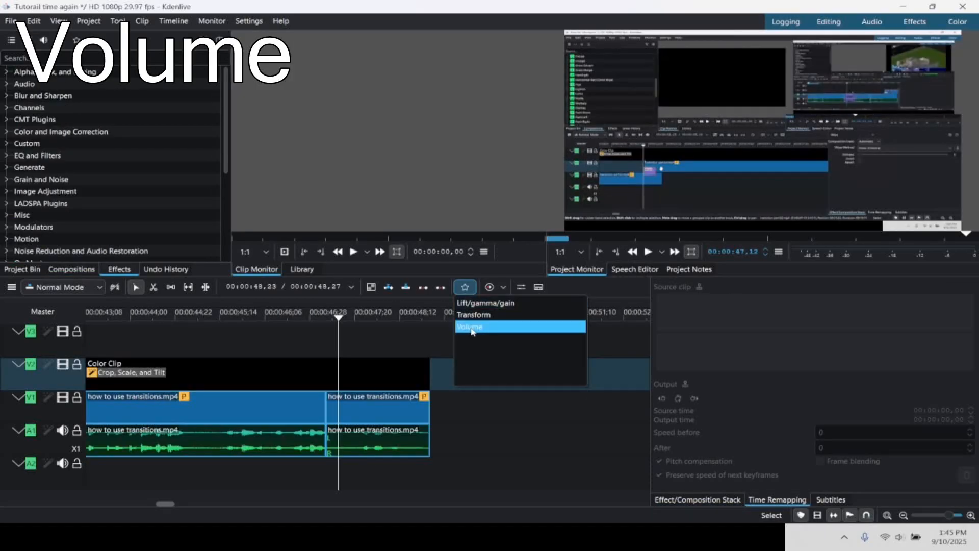
# Apply the favorite Volume effect to the last how to use transitions.mp4 clip and open its settings
pyautogui.moveTo(472, 331); pyautogui.dragTo(359, 406)
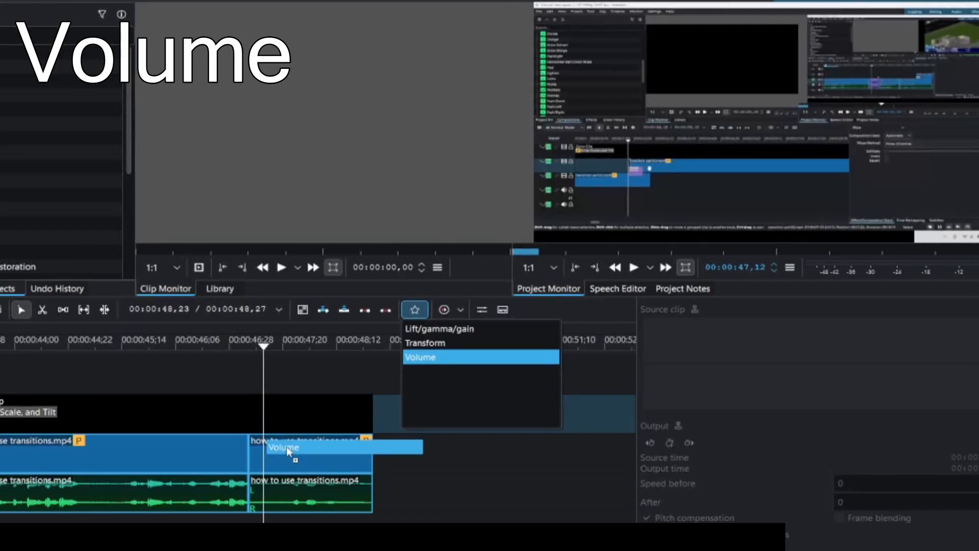
pyautogui.moveTo(287, 450); pyautogui.dragTo(289, 452)
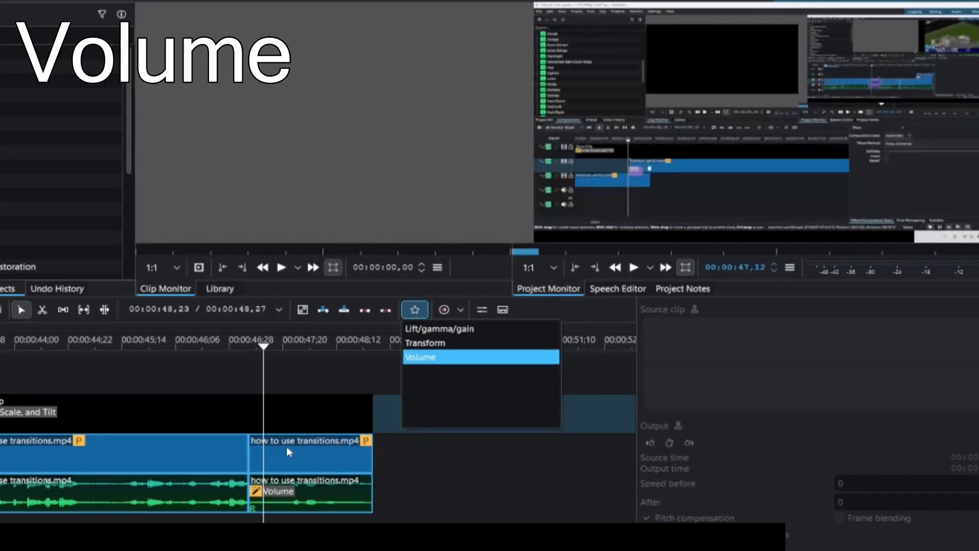
pyautogui.click(284, 497)
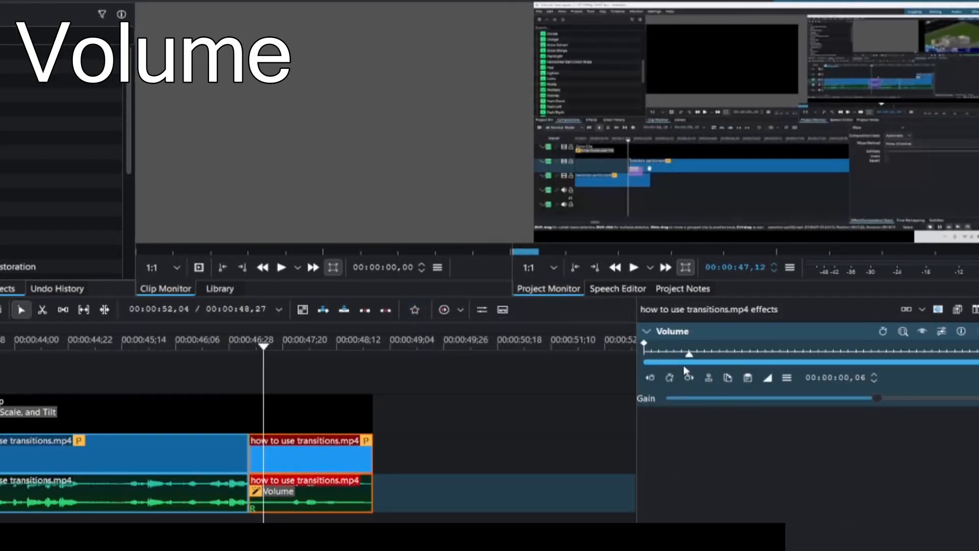
# Add a Volume keyframe at 00:00:00,06, lower its gain to -9 dB, and play the result
pyautogui.click(689, 378)
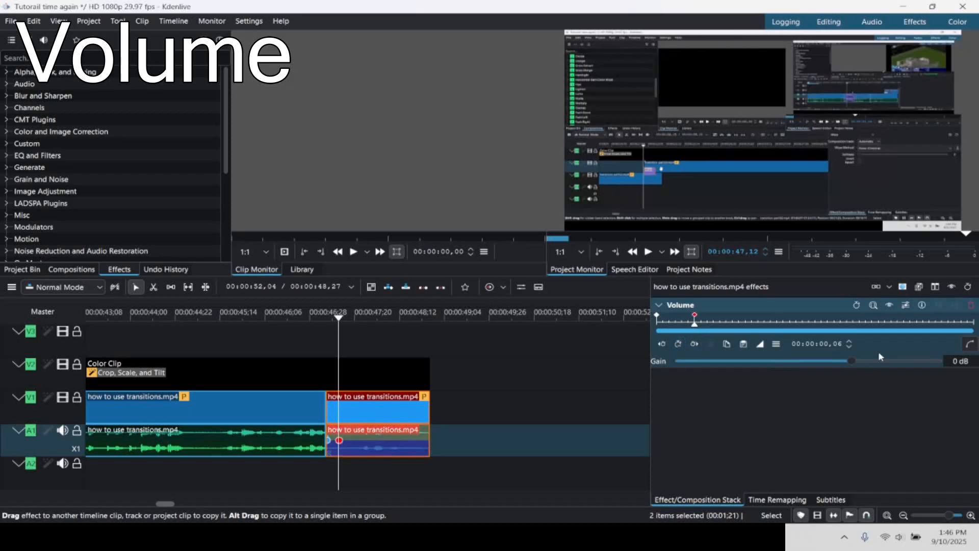
pyautogui.moveTo(852, 361); pyautogui.dragTo(837, 363)
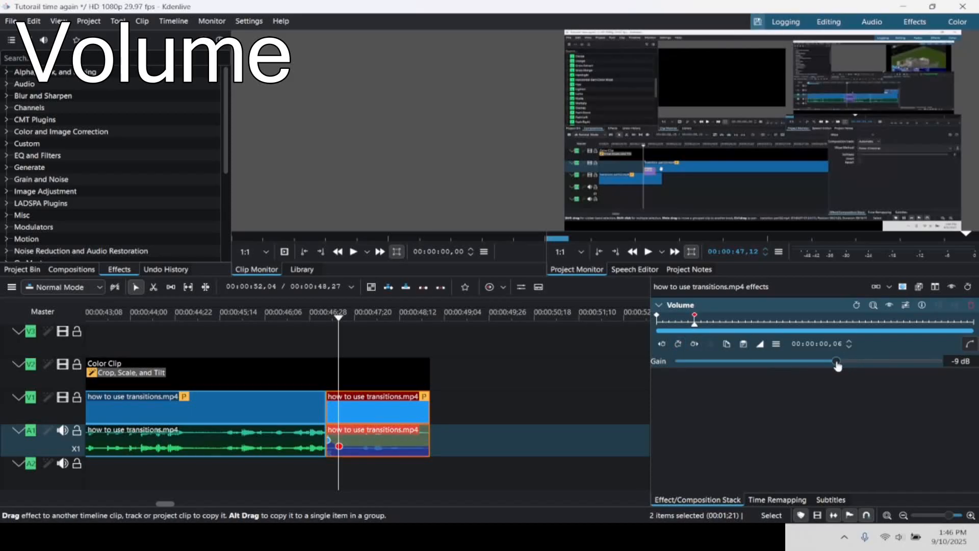
pyautogui.press('space')
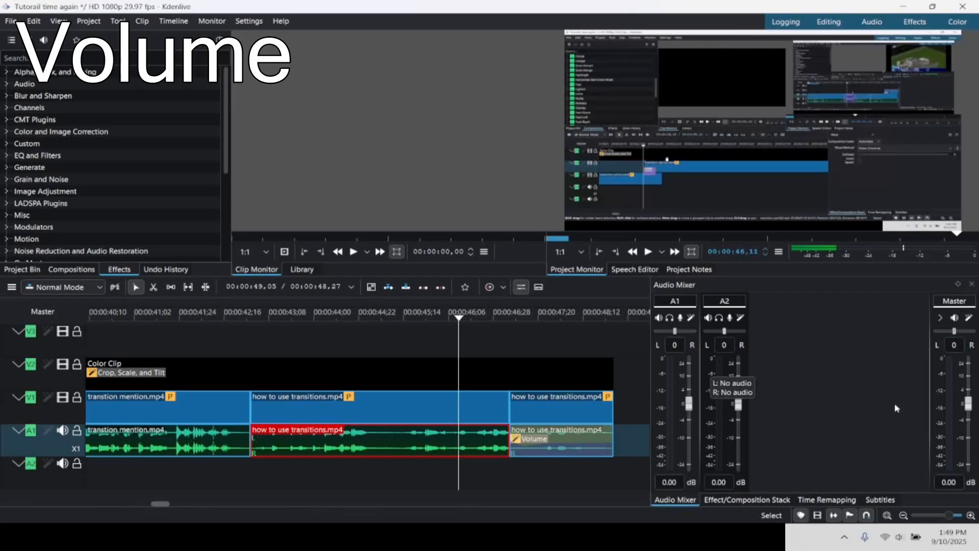
# Toggle the Audio Mixer's display and select the longer how to use transitions.mp4 clip before the one with the Volume effect
pyautogui.click(521, 287)
pyautogui.click(521, 287)
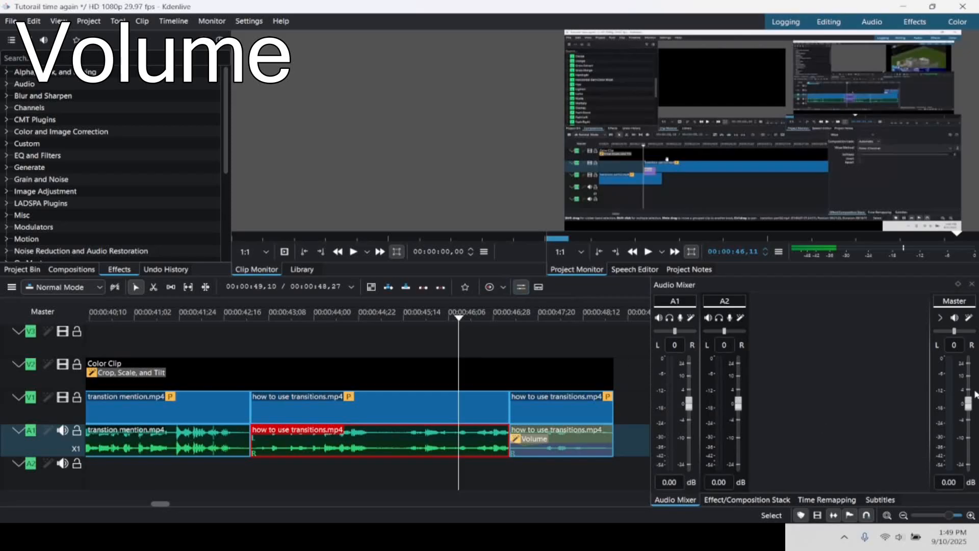
pyautogui.scroll(3, 950, 482)
pyautogui.scroll(3, 950, 482)
pyautogui.click(334, 448)
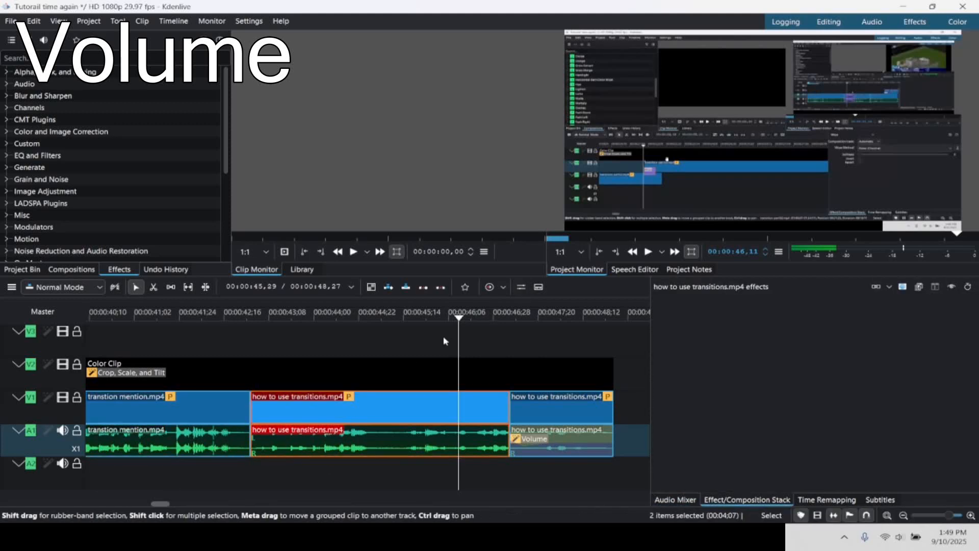
pyautogui.click(538, 287)
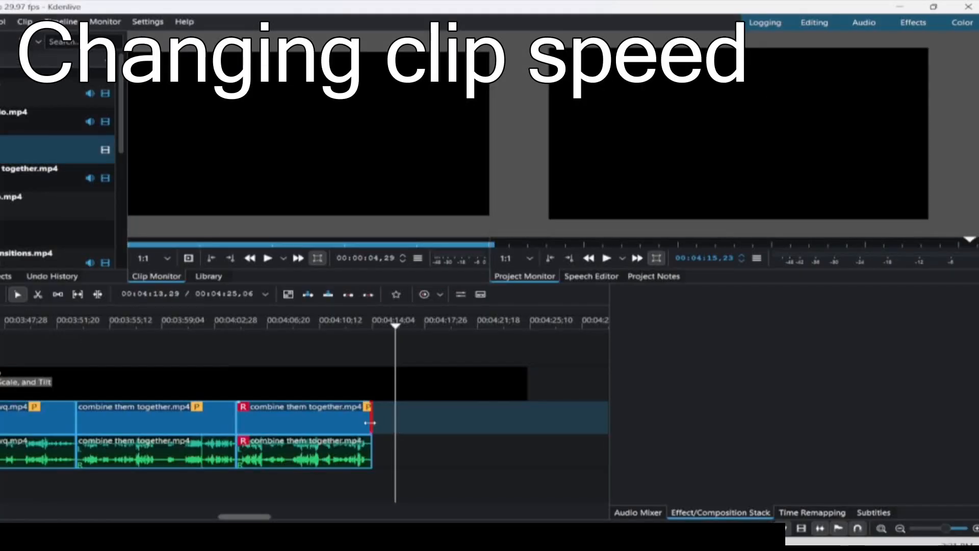
# Try changing the last combine them together.mp4 clip's speed by shortening it from its end, and undo the change
pyautogui.moveTo(371, 423); pyautogui.dragTo(289, 420)
pyautogui.hotkey('ctrl', 'z')
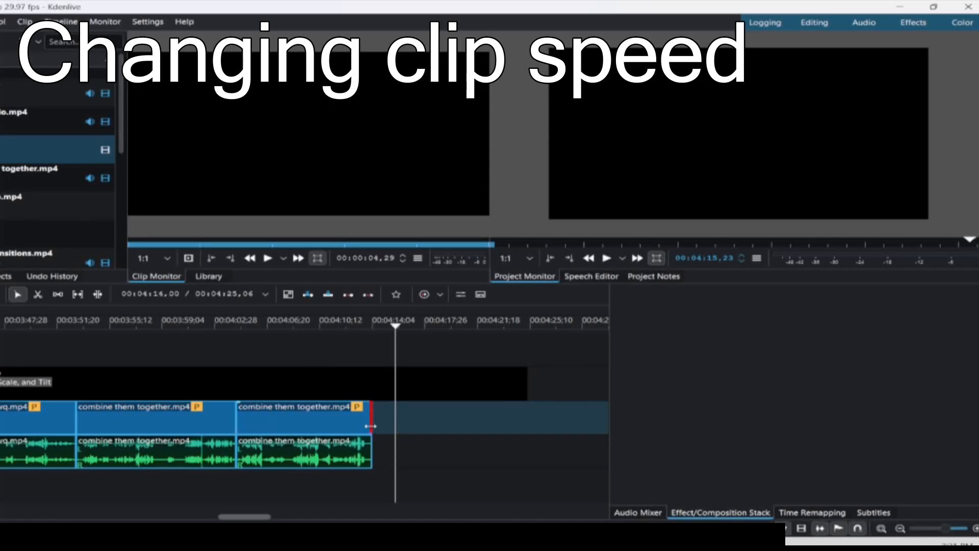
# Change the last combine them together.mp4 clip's speed to about 148.413%
pyautogui.rightClick(327, 422)
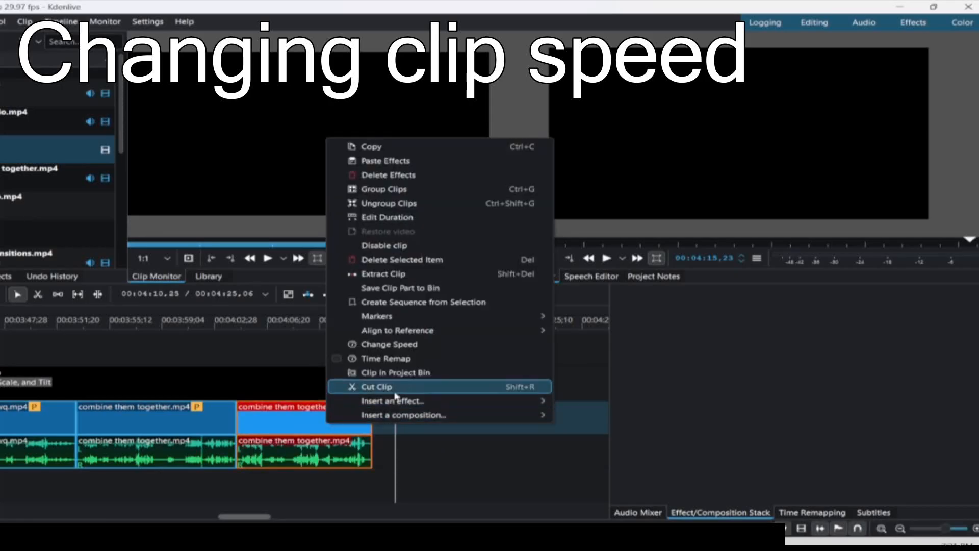
pyautogui.click(422, 346)
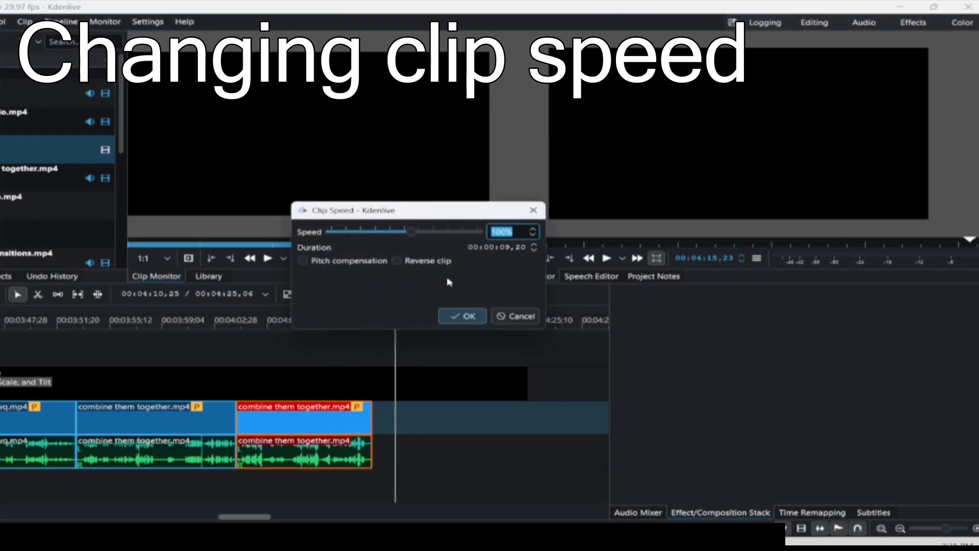
pyautogui.moveTo(410, 232); pyautogui.dragTo(413, 232)
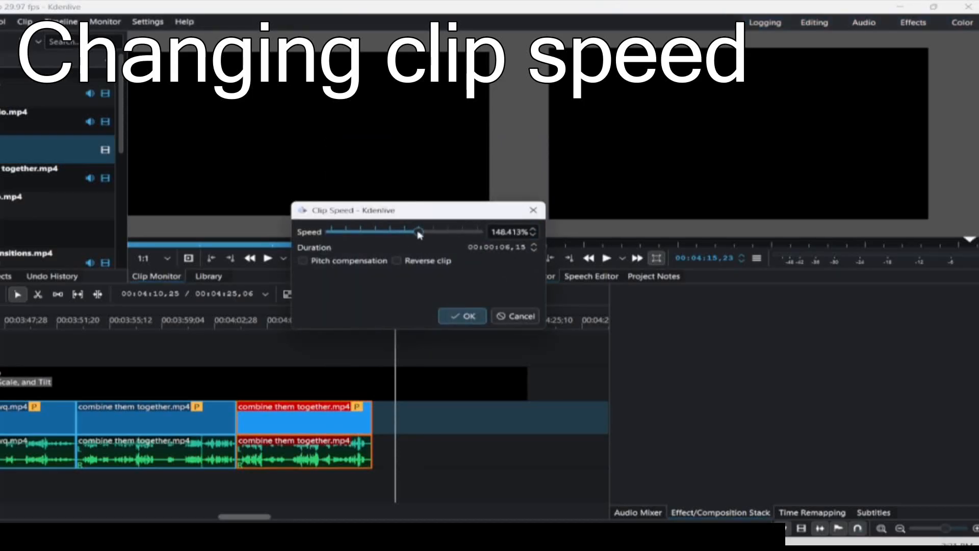
pyautogui.click(463, 315)
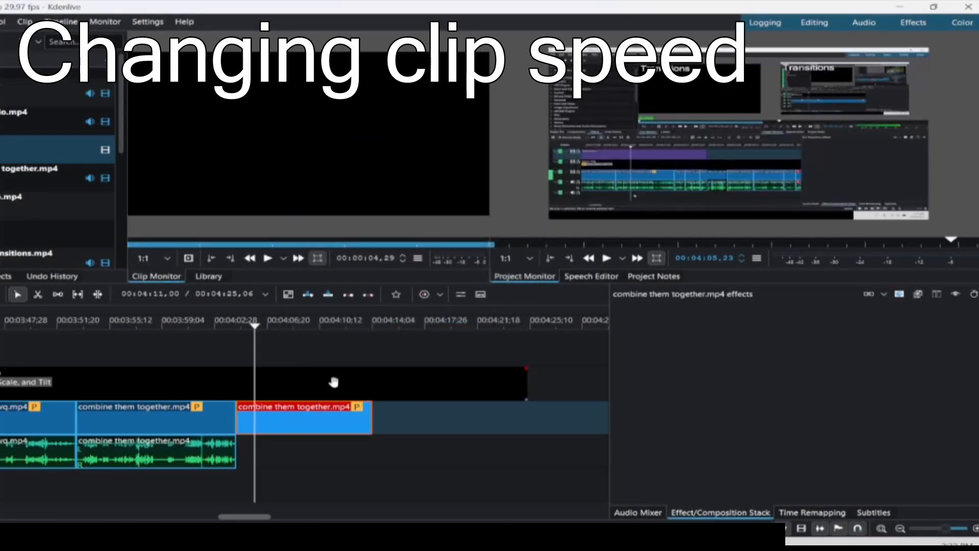
# Enable Time Remap on the last combine them together.mp4 clip and add remapping keyframes at 00:00:00,29 and 00:00:02,07
pyautogui.rightClick(317, 429)
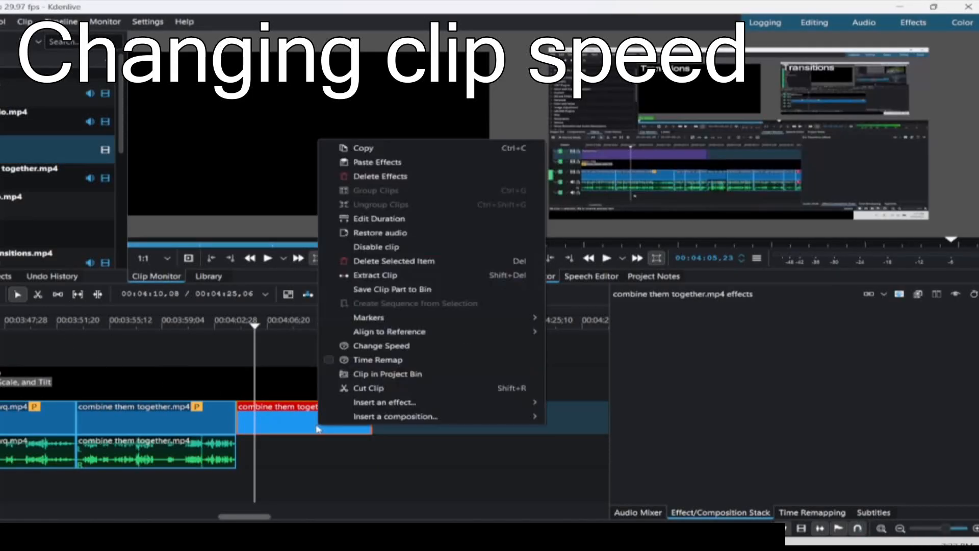
pyautogui.click(340, 360)
pyautogui.moveTo(713, 350); pyautogui.dragTo(688, 347)
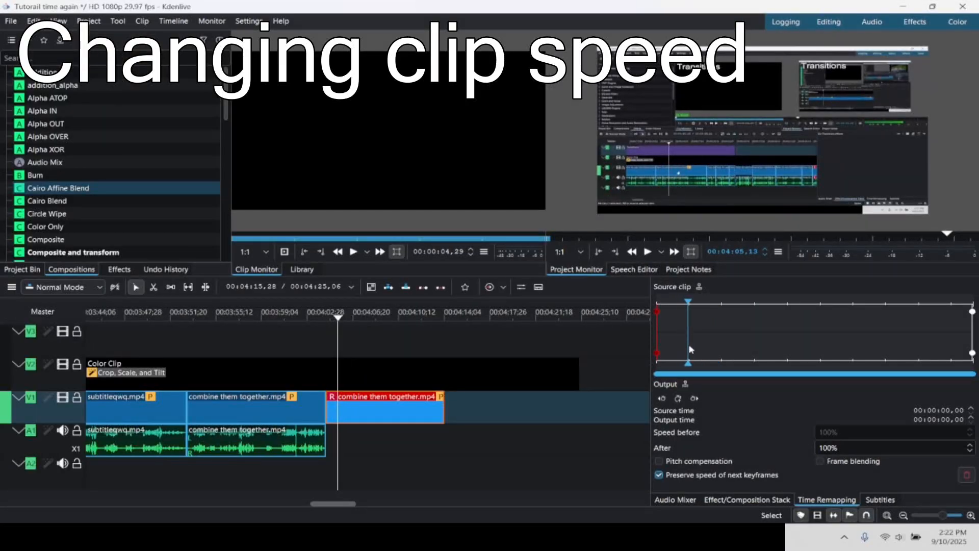
pyautogui.click(679, 399)
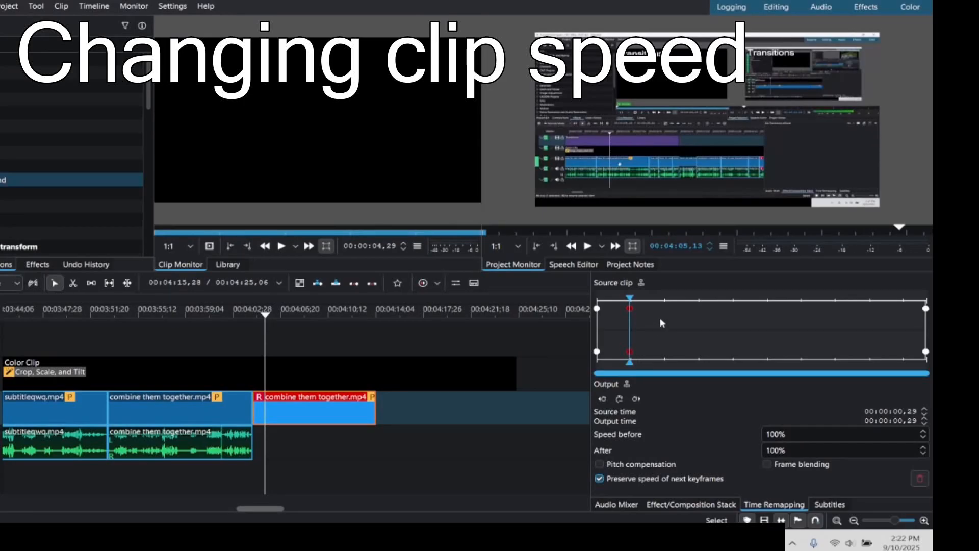
pyautogui.moveTo(664, 365); pyautogui.dragTo(673, 366)
pyautogui.click(620, 399)
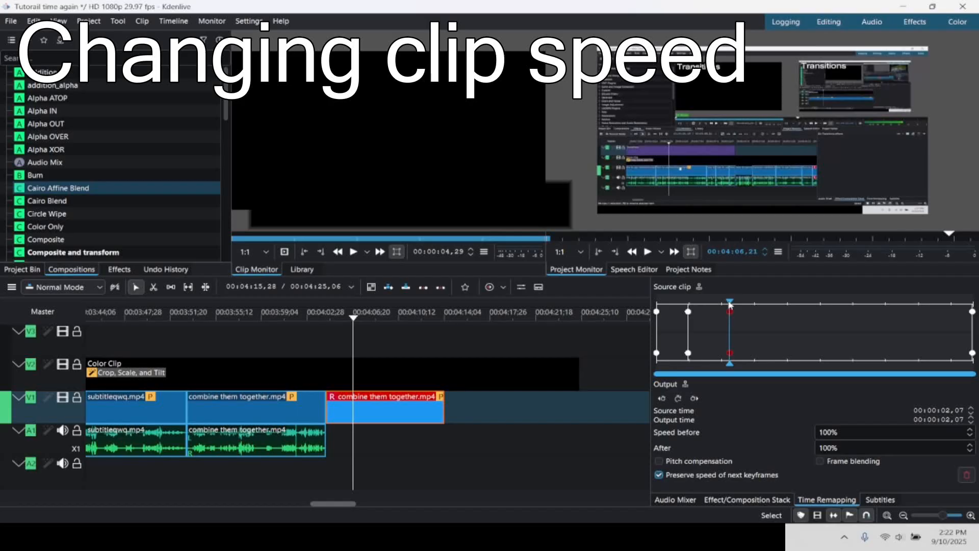
# Set the speed after the remapping keyframe at 00:00:00,29 to 115.152% and select the keyframe following it
pyautogui.click(688, 353)
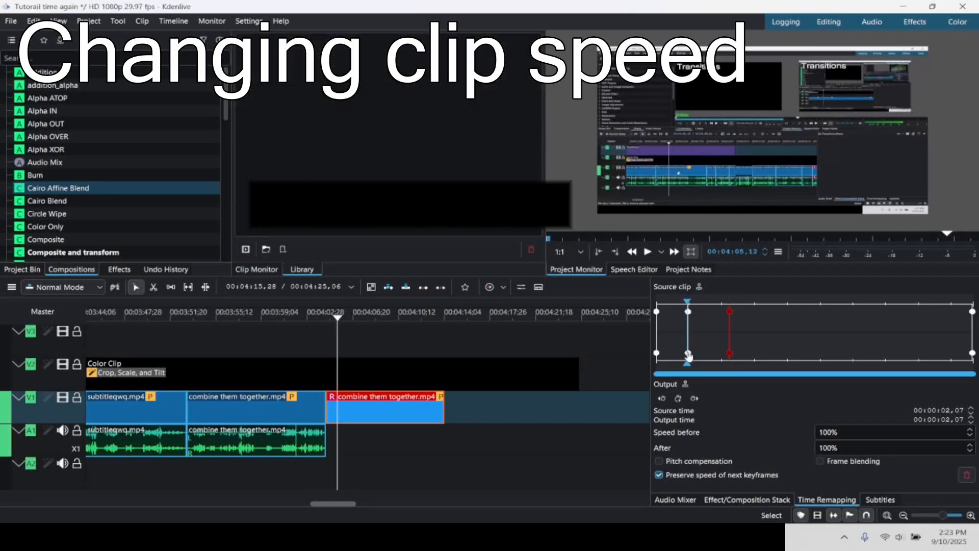
pyautogui.click(688, 315)
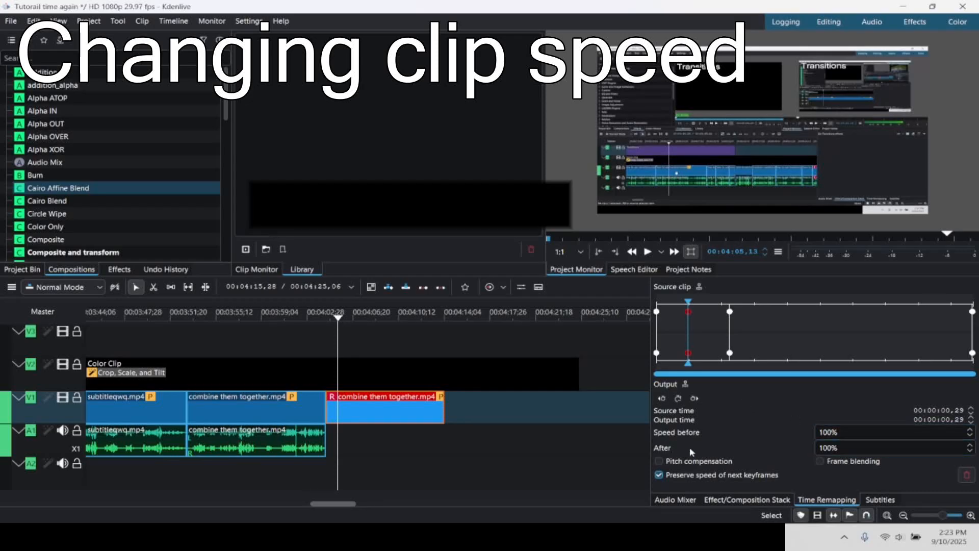
pyautogui.scroll(3, 848, 445)
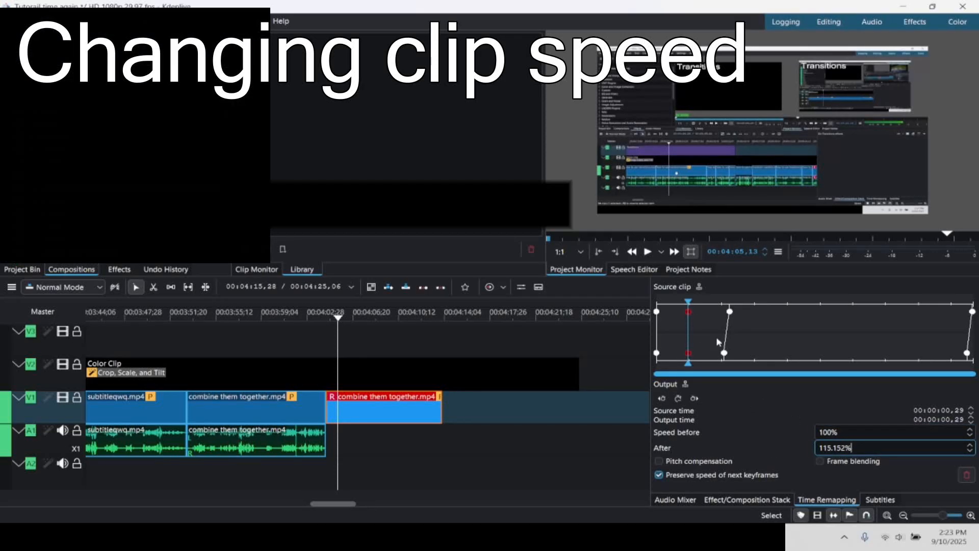
pyautogui.click(729, 314)
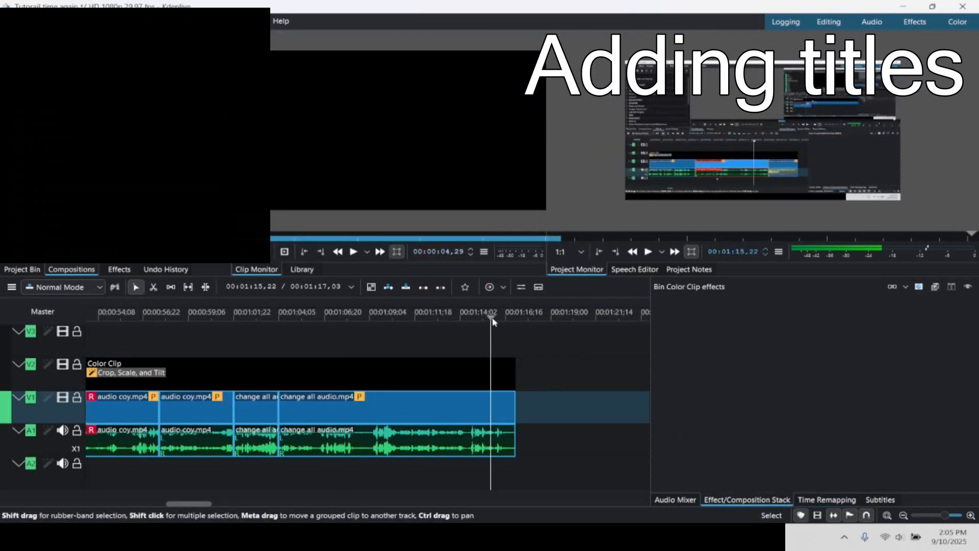
# Add a subtitle at 00:01:17,26, past the end of the clips, and replace its placeholder text with "gqh"
pyautogui.moveTo(490, 318); pyautogui.dragTo(556, 319)
pyautogui.hscroll(3, 543, 326)
pyautogui.click(352, 319)
pyautogui.hotkey('shift', 's')
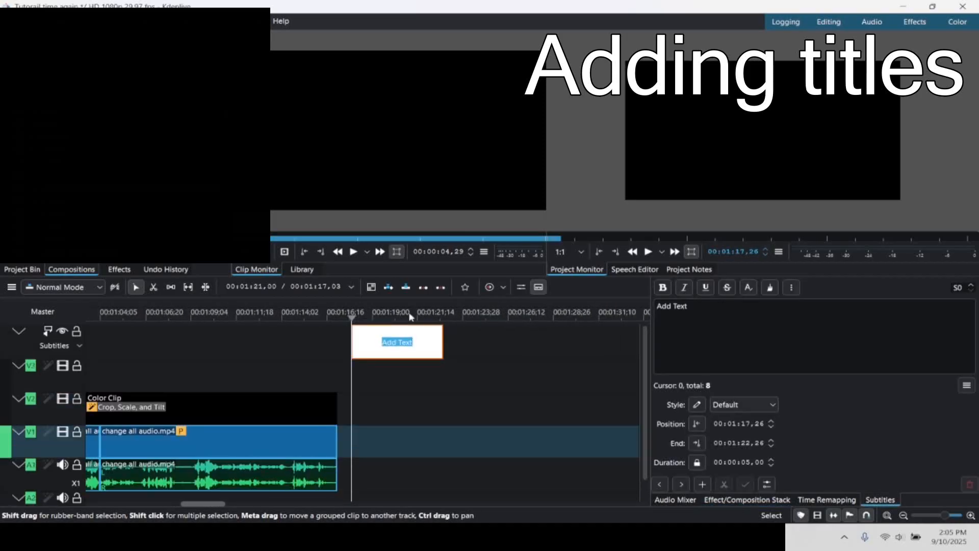
pyautogui.tripleClick(744, 317)
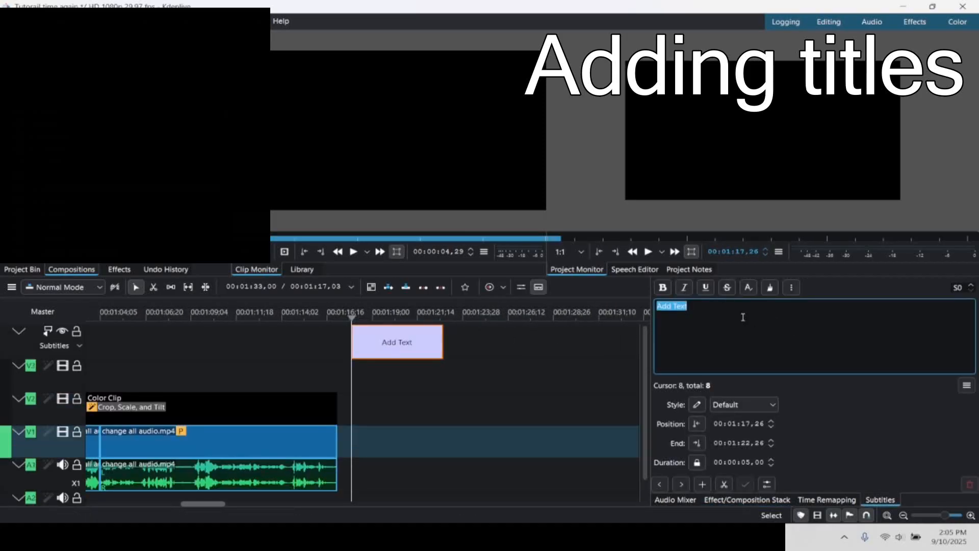
pyautogui.write('g')
# Move the gqh subtitle over the footage so it starts at 00:01:12,16, and inspect it in the project preview
pyautogui.moveTo(464, 353); pyautogui.dragTo(278, 317)
pyautogui.click(375, 341)
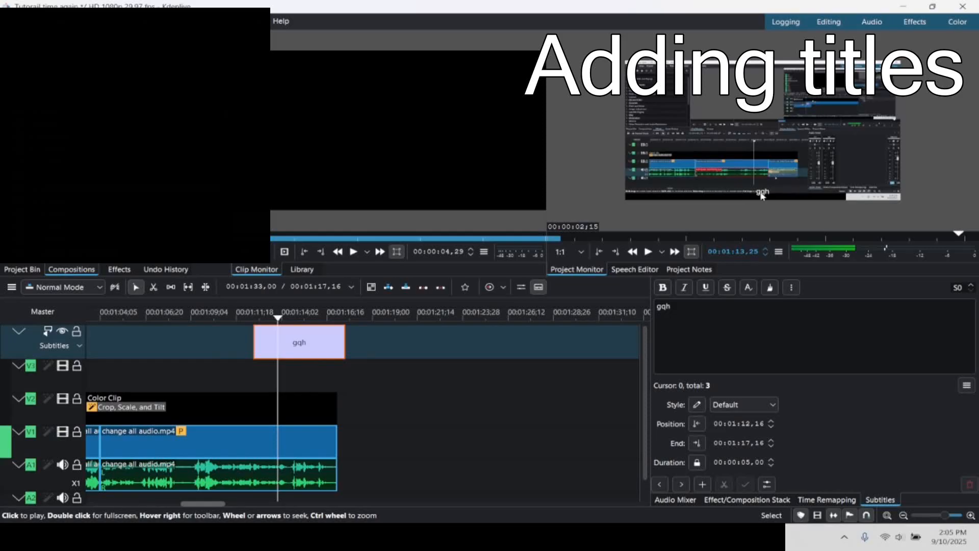
pyautogui.scroll(5, 762, 196)
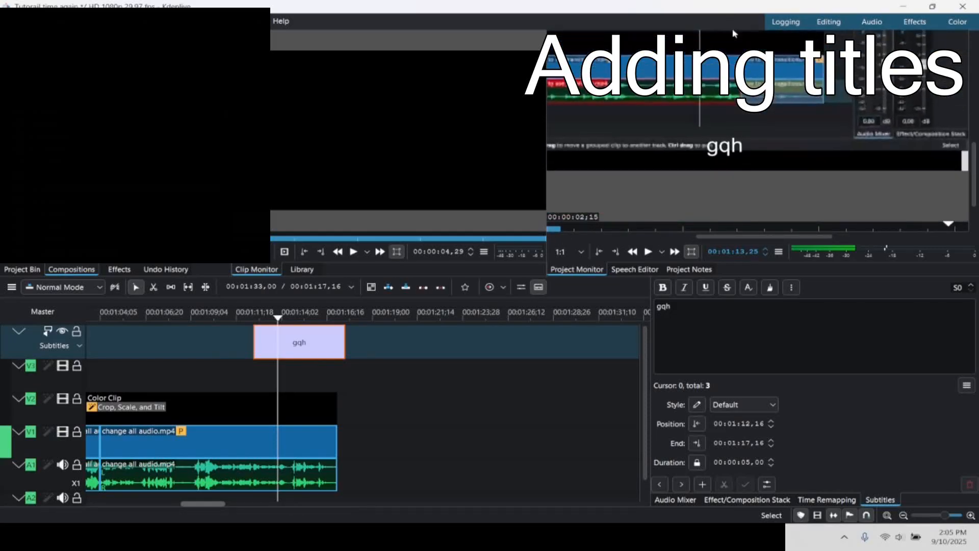
pyautogui.scroll(-5, 735, 127)
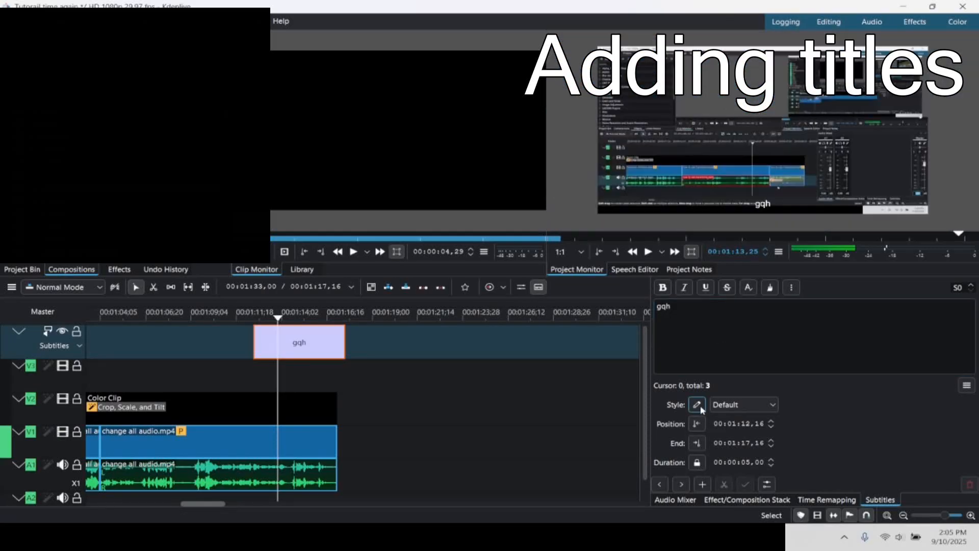
# Edit the Default subtitle style with its preview shown, setting Scale X to 181 and Scale Y to 141
pyautogui.click(698, 404)
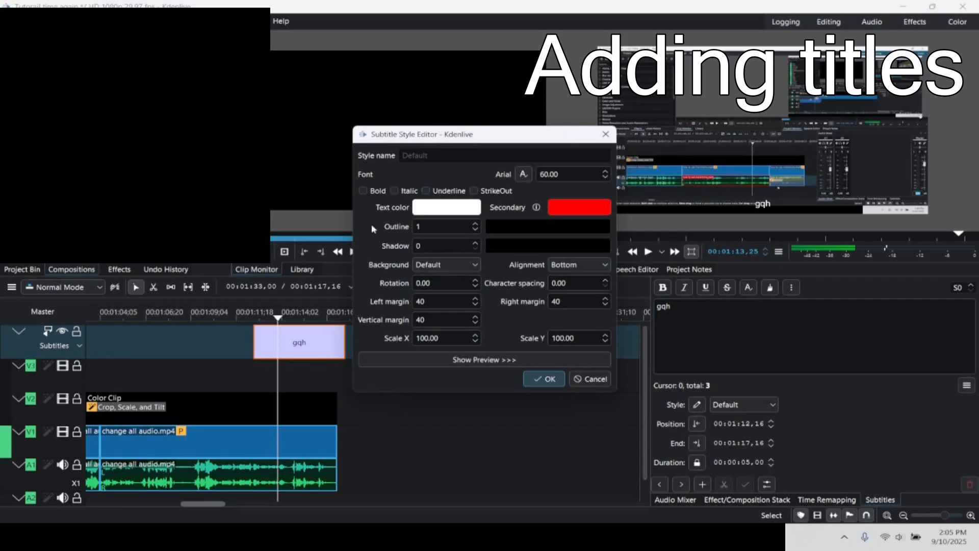
pyautogui.scroll(5, 445, 339)
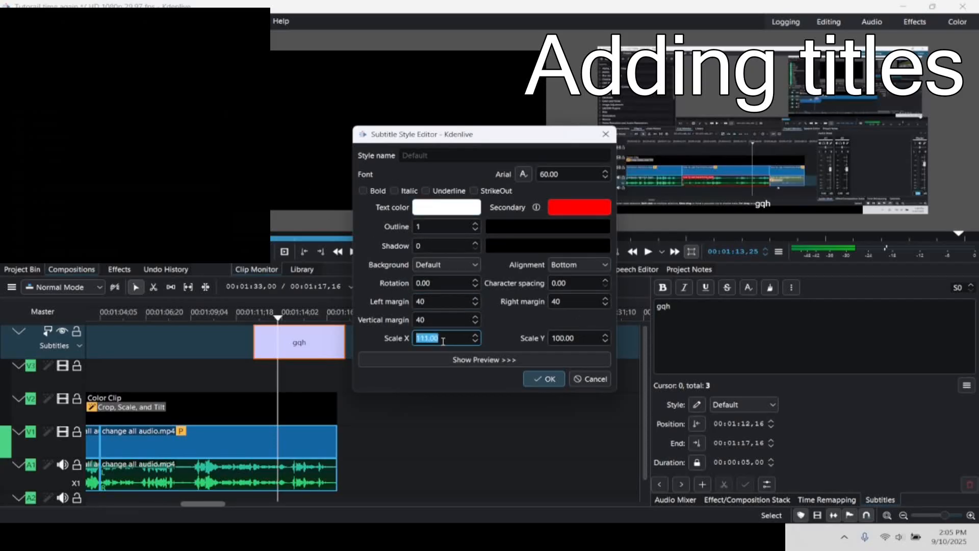
pyautogui.click(437, 357)
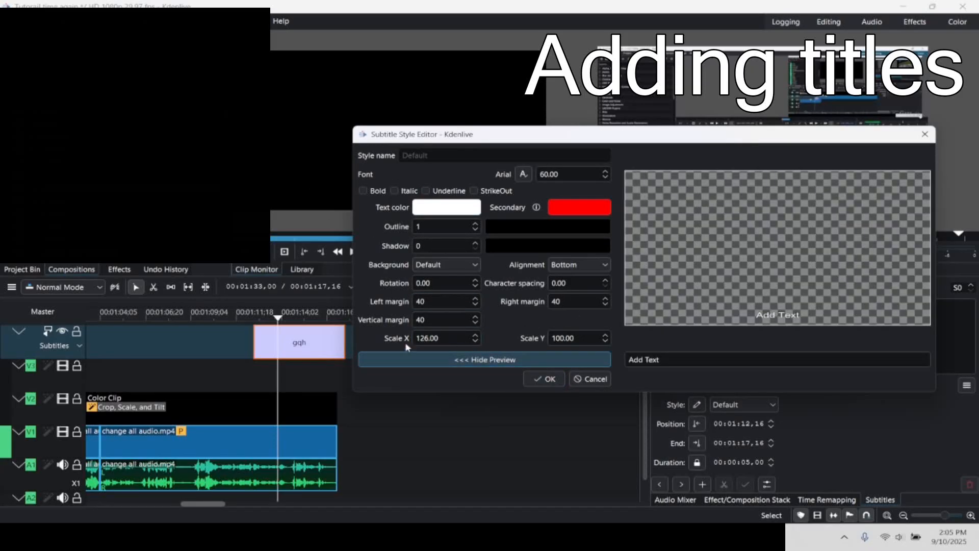
pyautogui.scroll(17, 427, 336)
pyautogui.scroll(20, 428, 336)
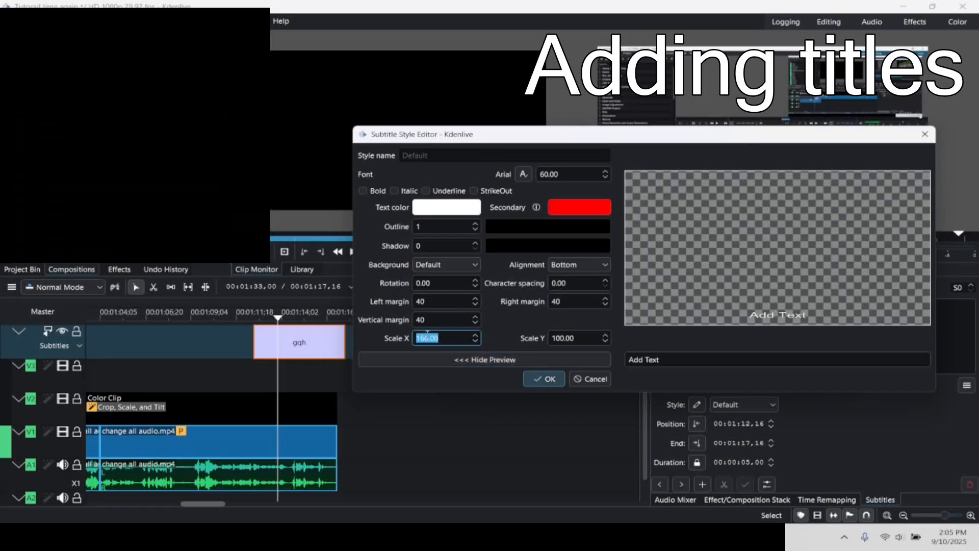
pyautogui.scroll(9, 567, 337)
pyautogui.scroll(9, 567, 337)
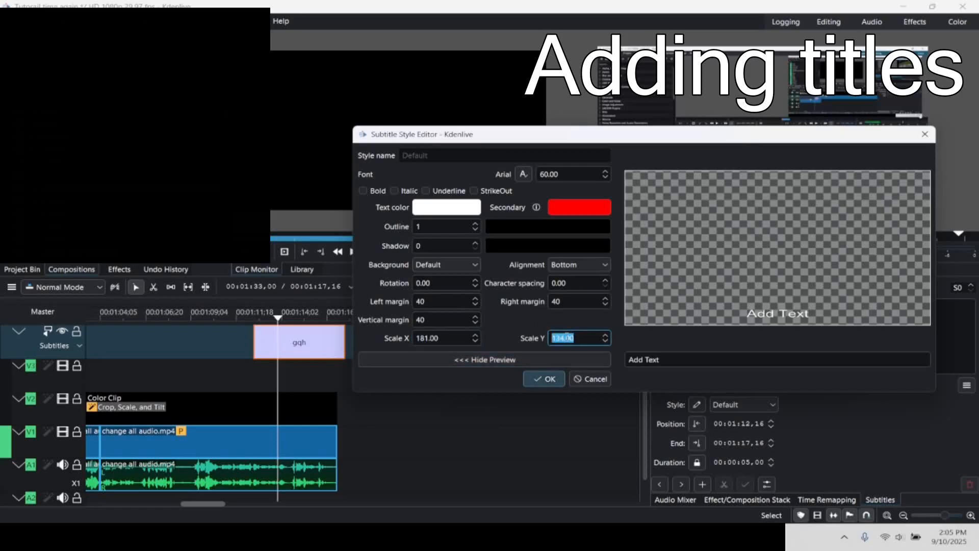
# Try the Top and Top Right alignments for the subtitle style, then set Top Left and apply the style
pyautogui.click(578, 265)
pyautogui.click(566, 287)
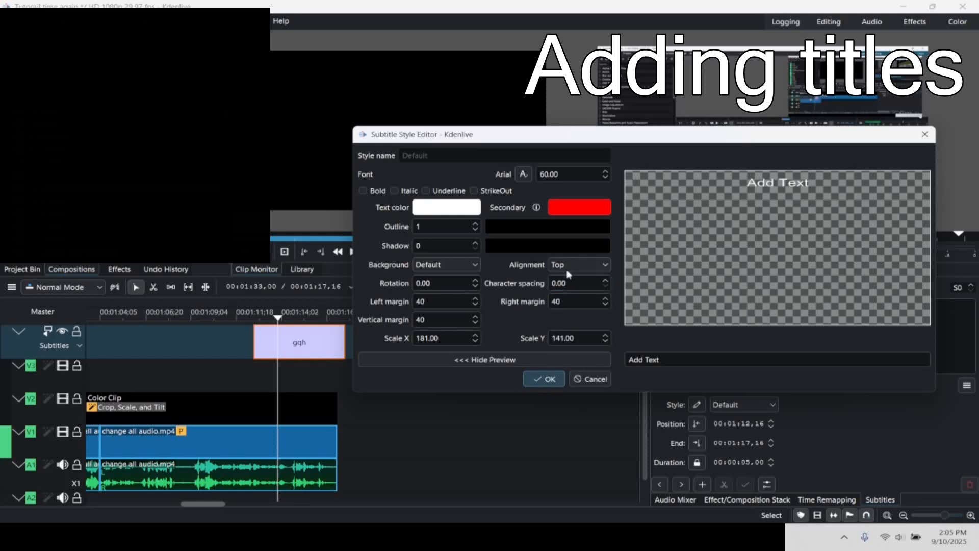
pyautogui.click(571, 265)
pyautogui.click(568, 308)
pyautogui.click(571, 265)
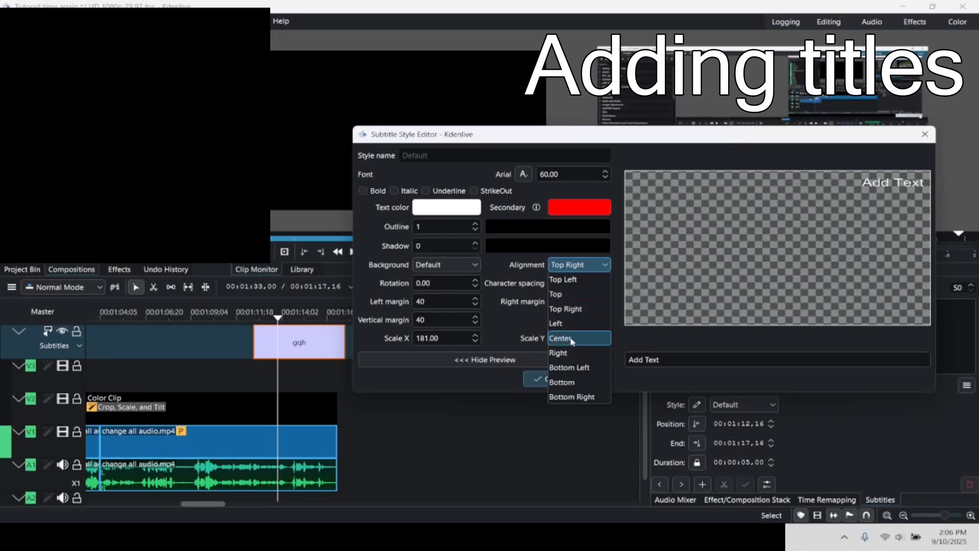
pyautogui.click(573, 323)
pyautogui.click(538, 378)
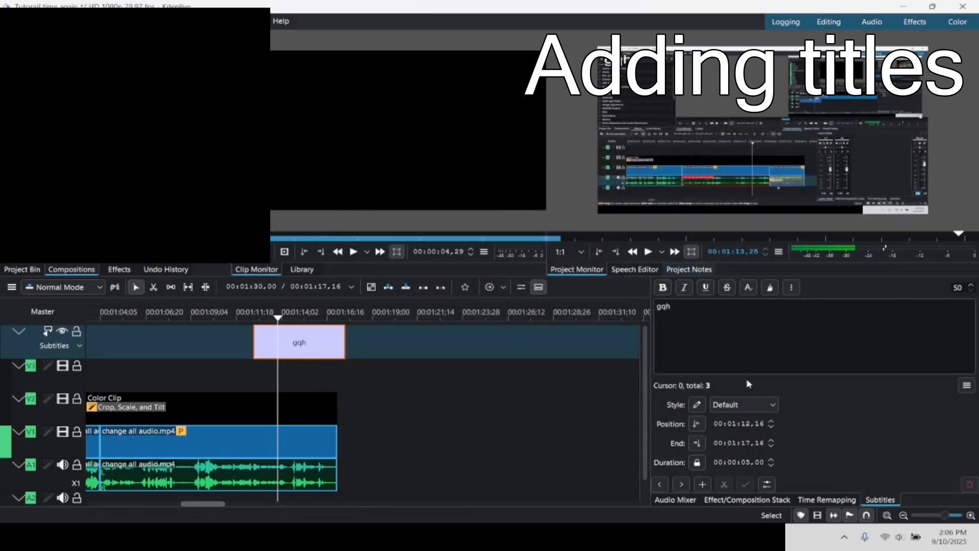
# Set the subtitle's font to Webdings Regular at size 72 and append "dee" to its text
pyautogui.click(745, 292)
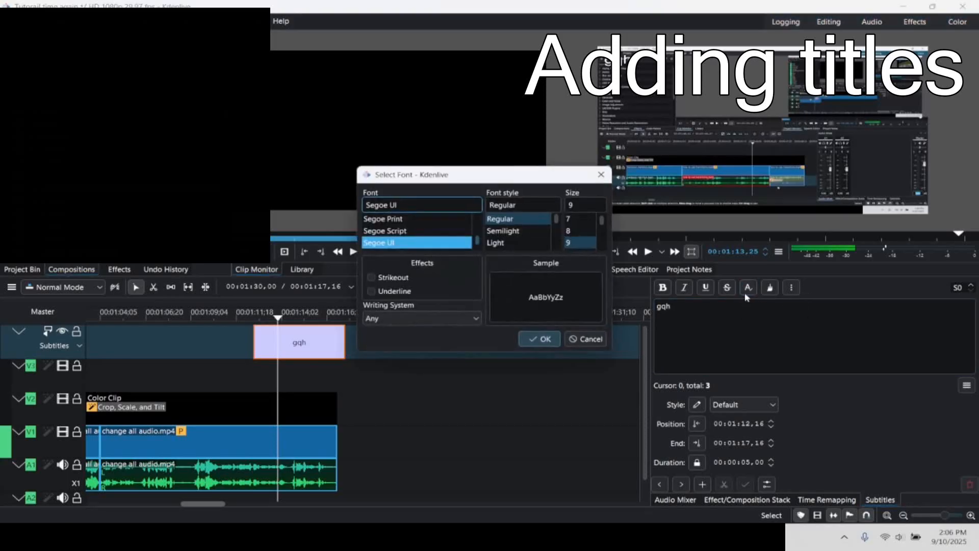
pyautogui.scroll(-3, 414, 236)
pyautogui.scroll(-4, 414, 235)
pyautogui.click(413, 232)
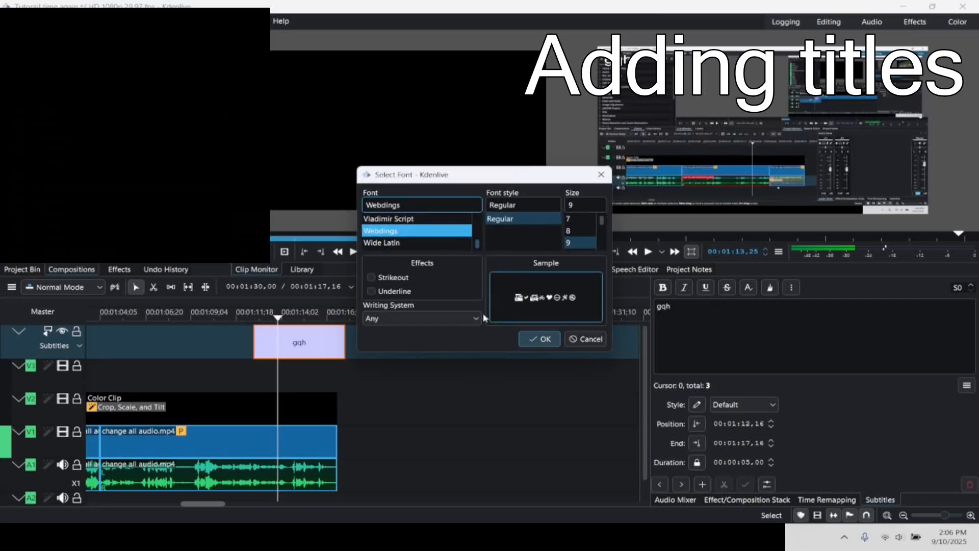
pyautogui.click(579, 232)
pyautogui.scroll(-5, 580, 224)
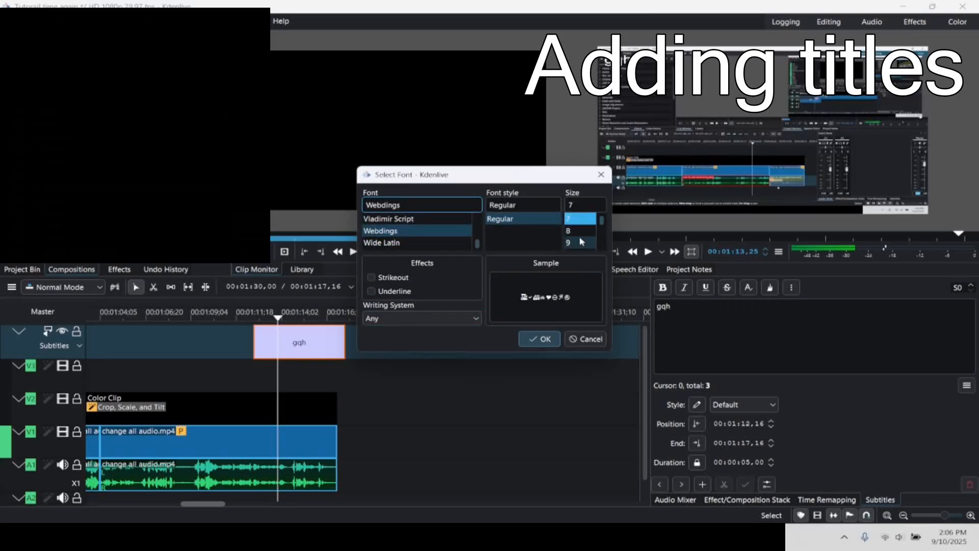
pyautogui.click(581, 243)
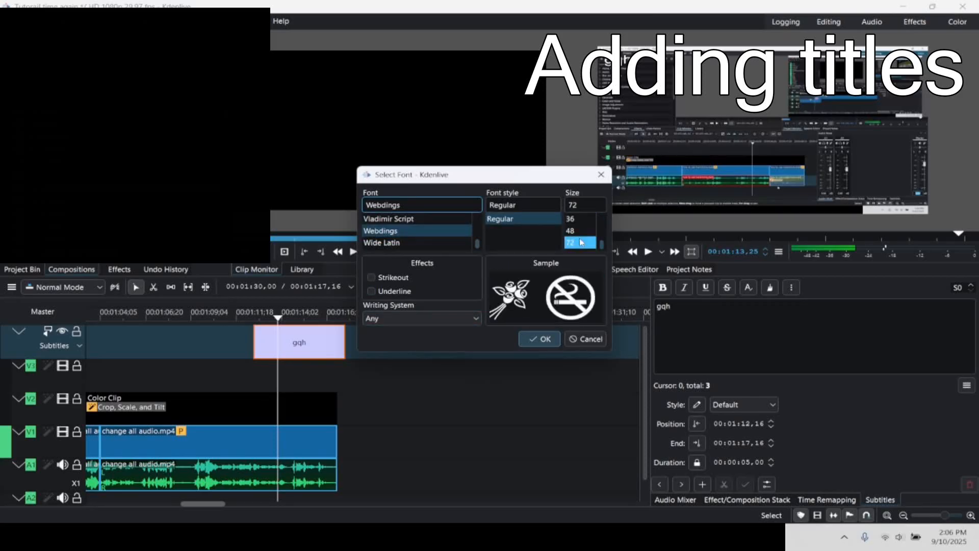
pyautogui.click(545, 341)
pyautogui.write('dee')
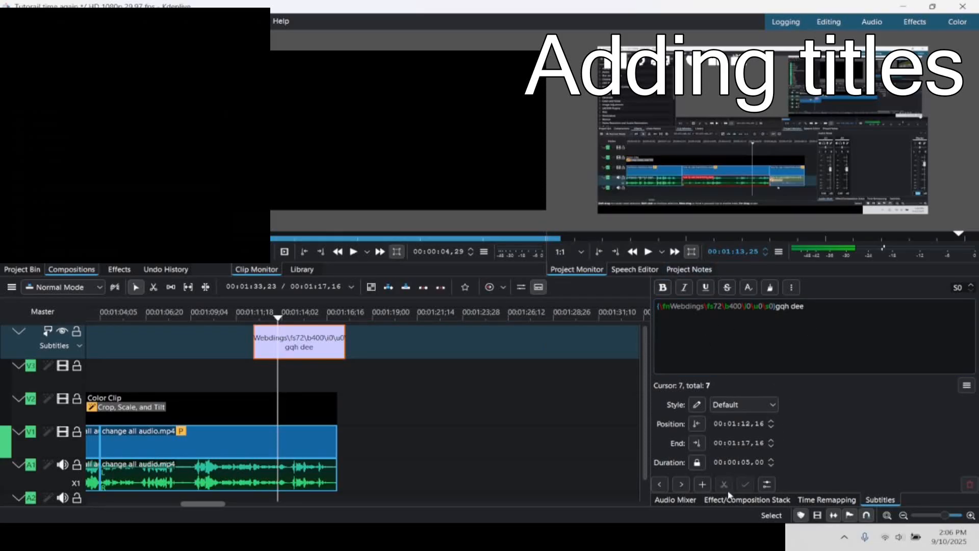
# Set the subtitle's left margin to 200 and right margin to -92, check the result in the timeline, and return to its text
pyautogui.click(765, 485)
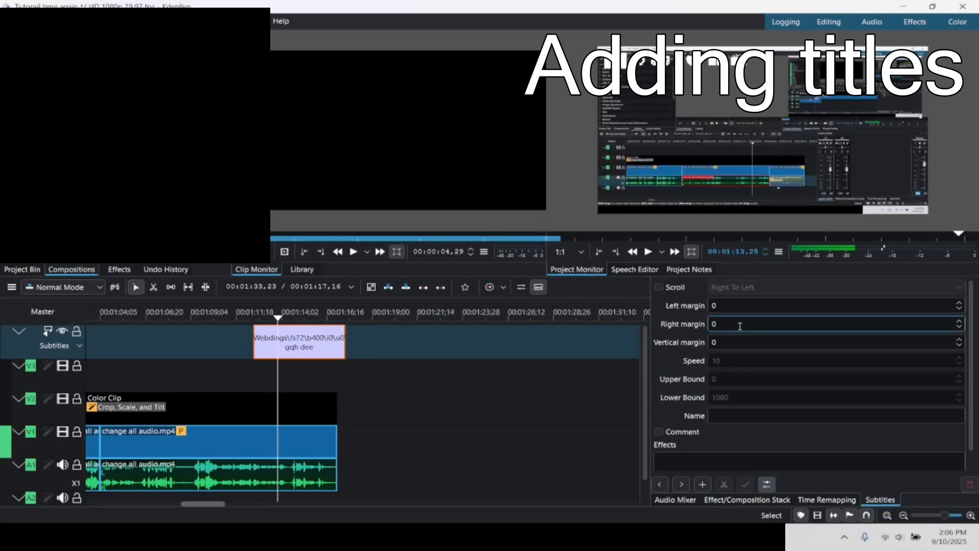
pyautogui.click(765, 485)
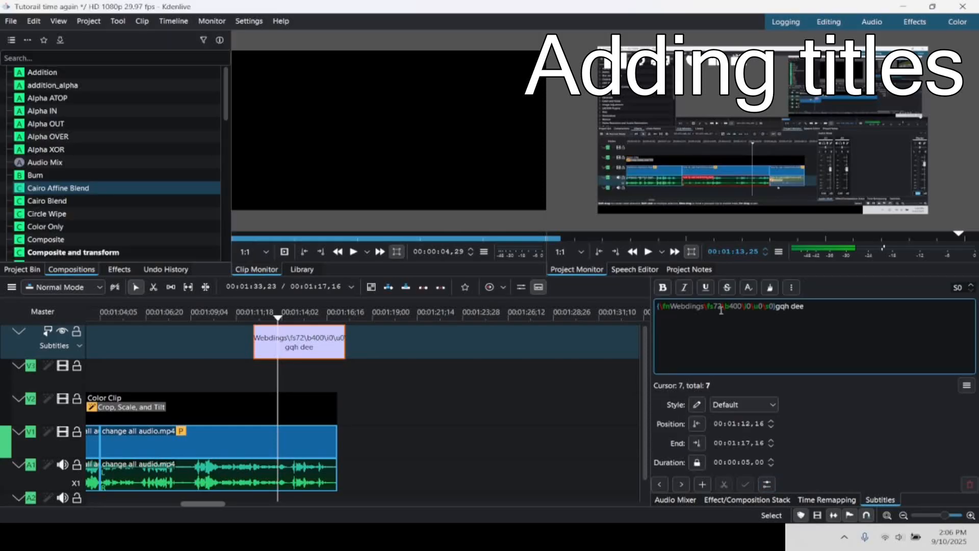
pyautogui.click(765, 486)
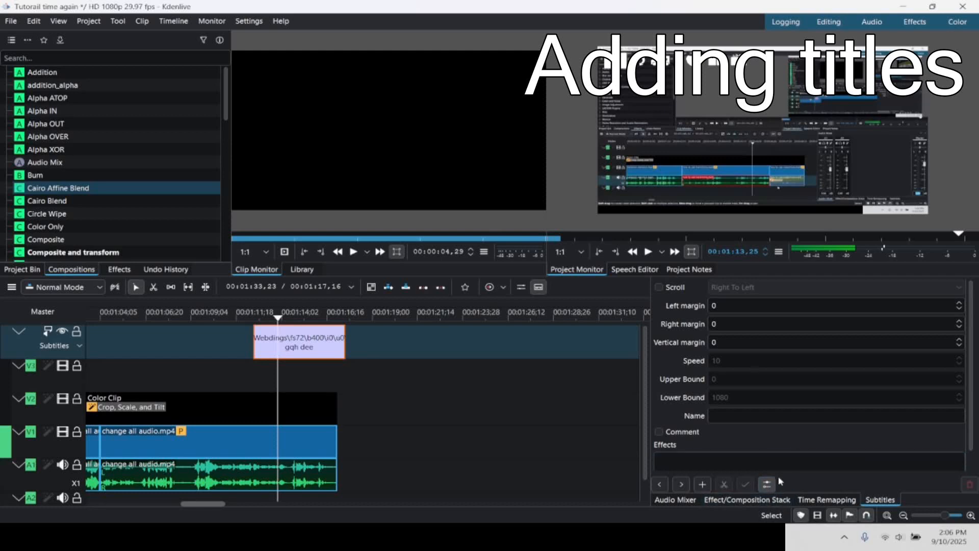
pyautogui.click(774, 488)
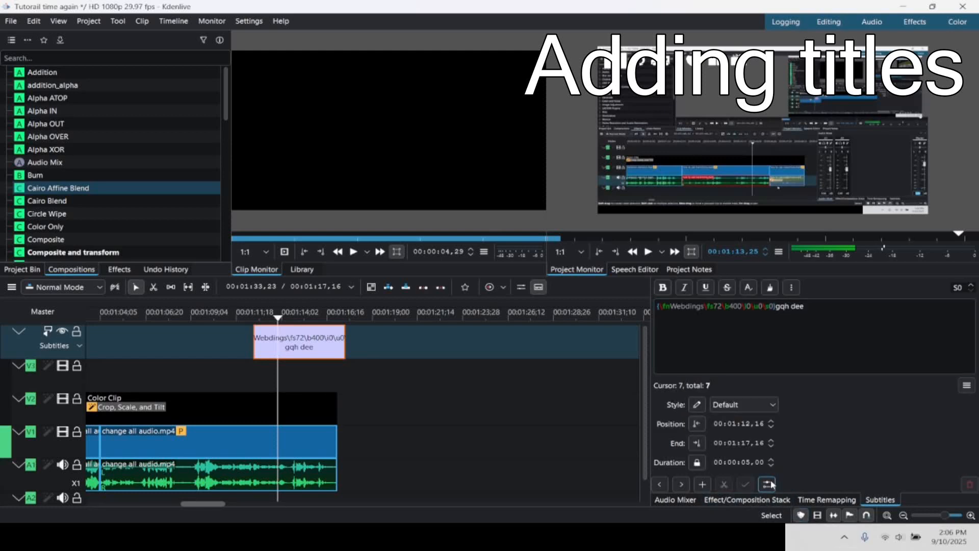
pyautogui.click(768, 484)
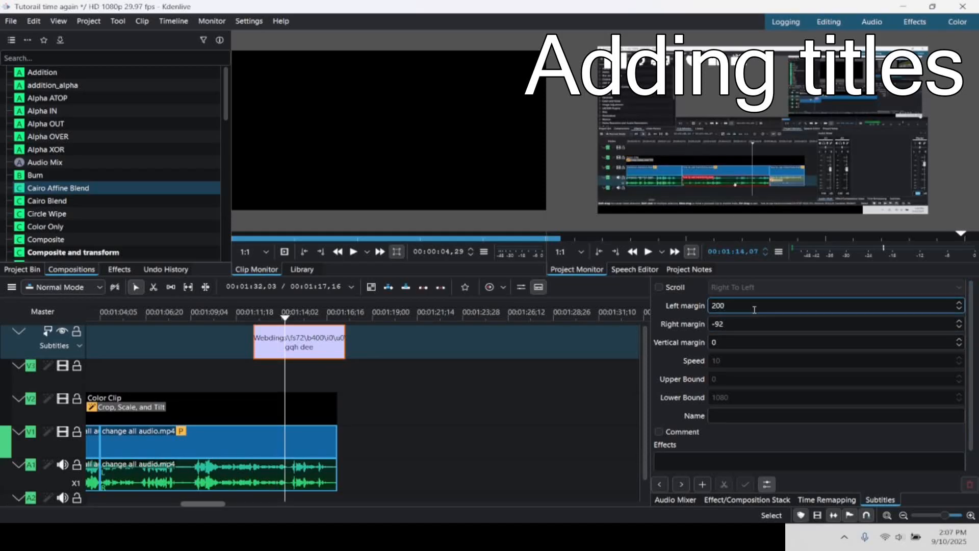
pyautogui.moveTo(412, 323); pyautogui.dragTo(294, 325)
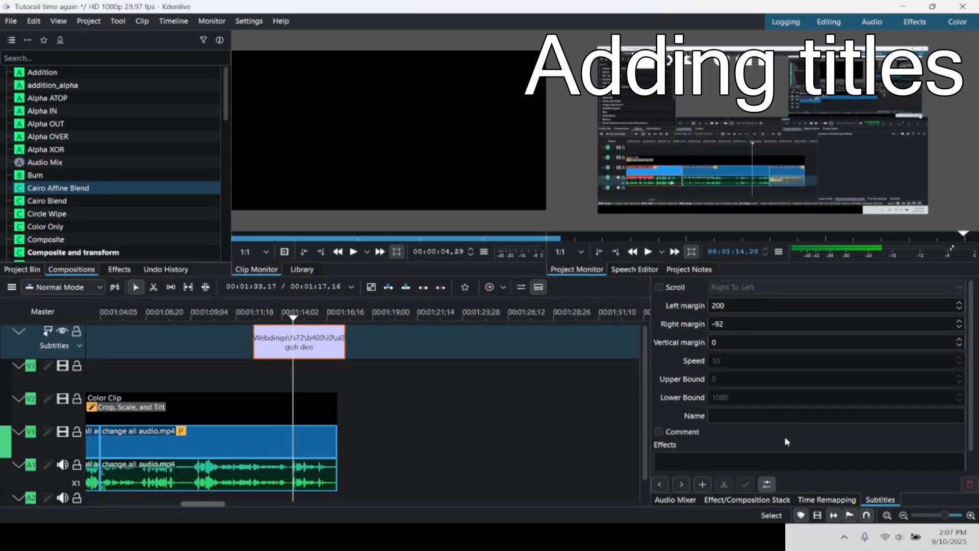
pyautogui.click(766, 484)
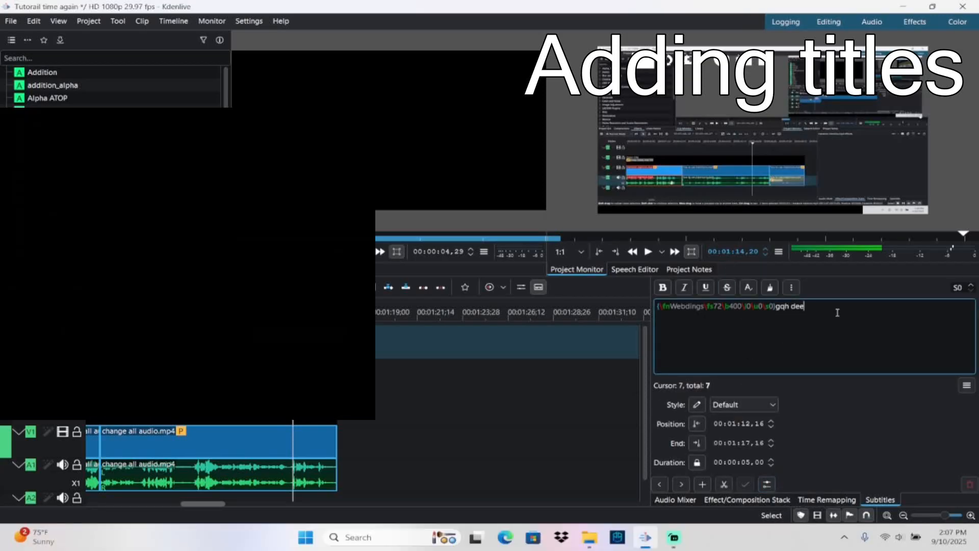
pyautogui.write('d')
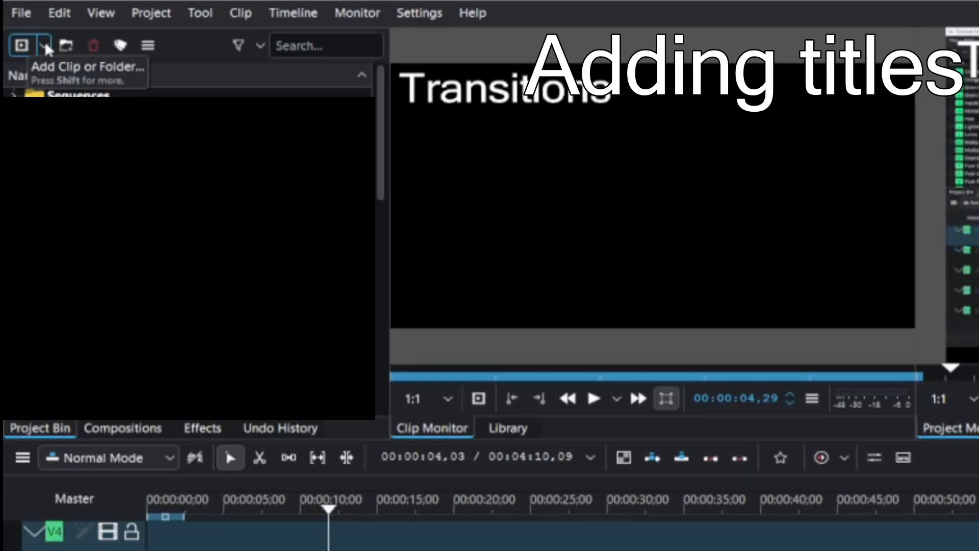
# Start a new title clip with the text "awda" and place the text at X 125, Y 45
pyautogui.click(45, 47)
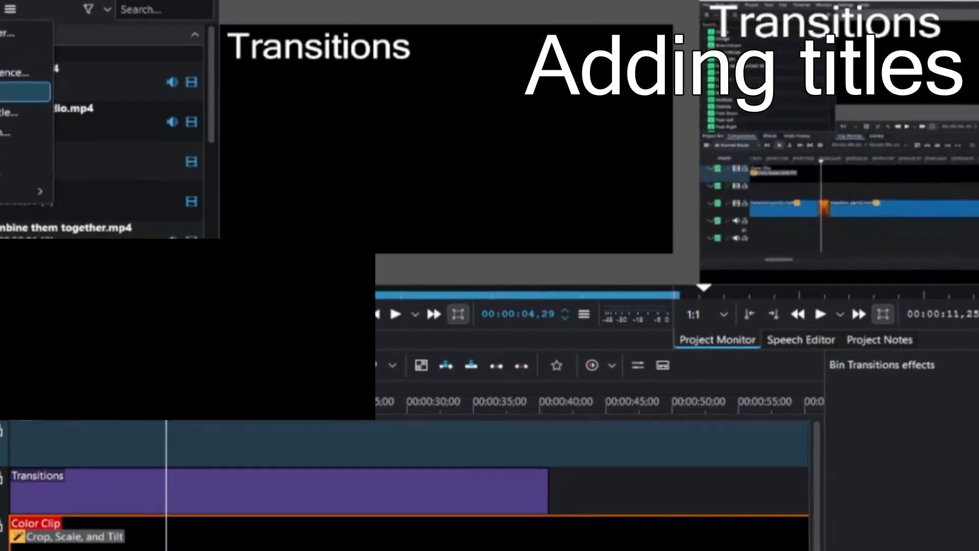
pyautogui.click(20, 92)
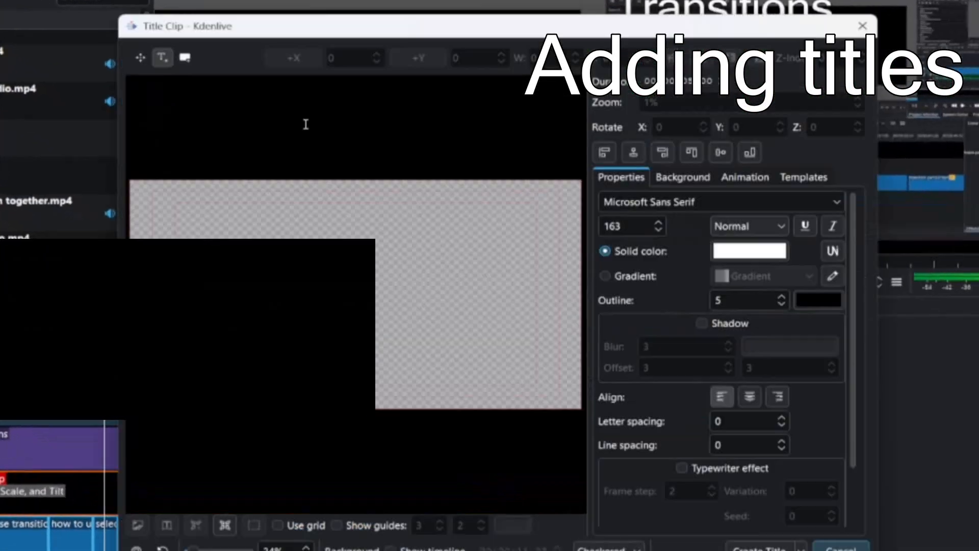
pyautogui.click(200, 228)
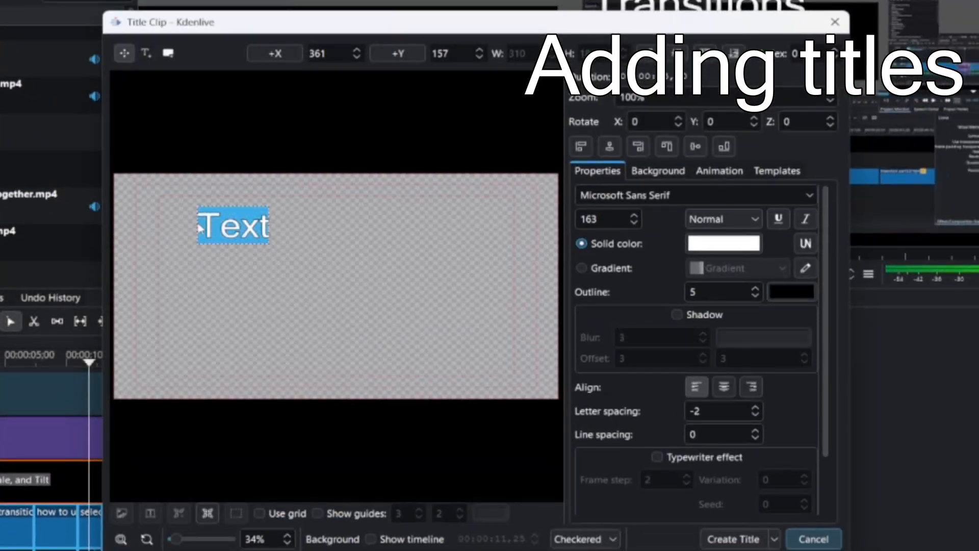
pyautogui.write('awda')
pyautogui.click(362, 255)
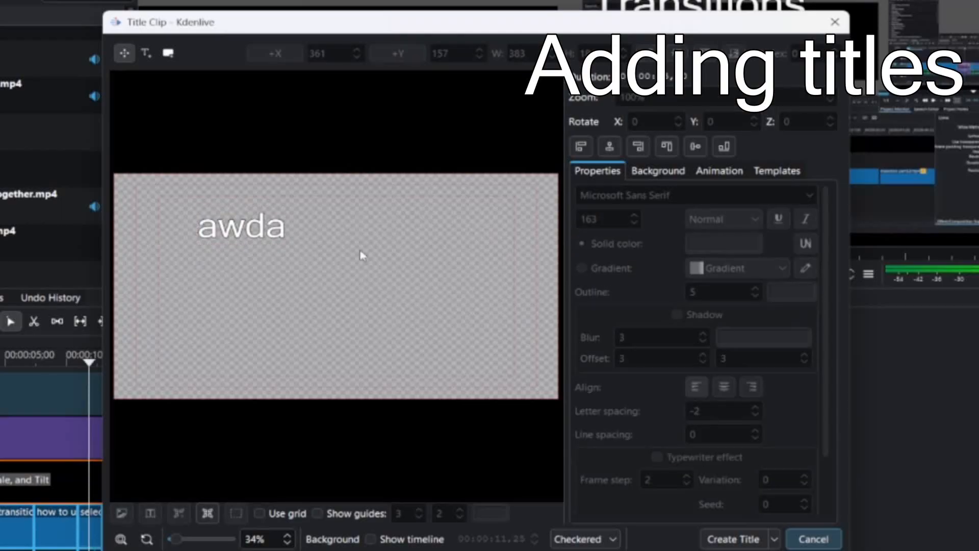
pyautogui.moveTo(242, 227); pyautogui.dragTo(175, 222)
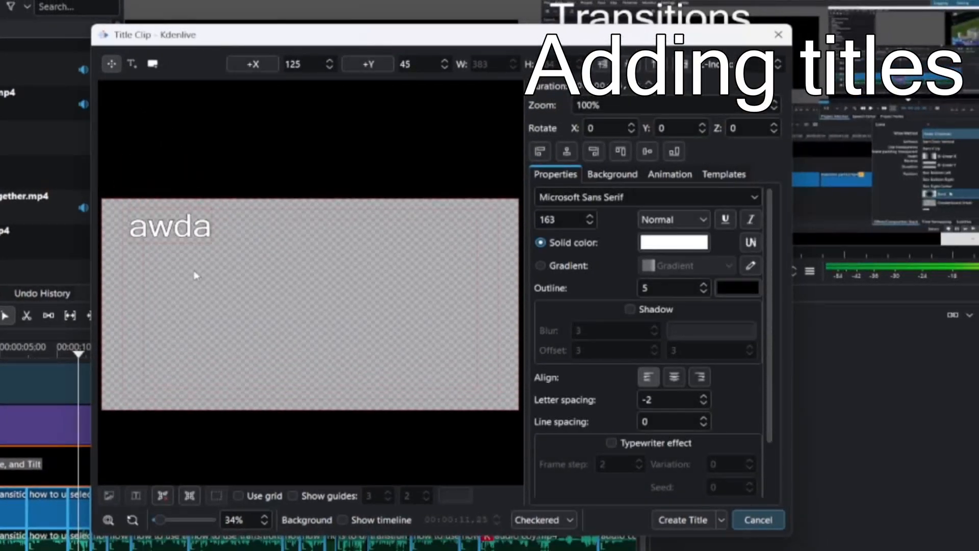
# Replace the title text "awda" with "detail" and place a second text box near the middle of the frame
pyautogui.doubleClick(174, 231)
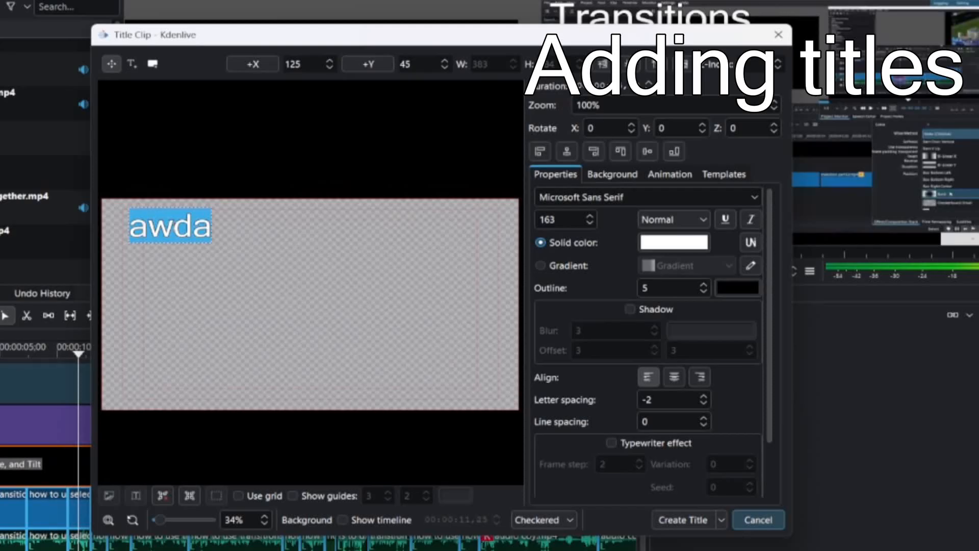
pyautogui.press('BackSpace')
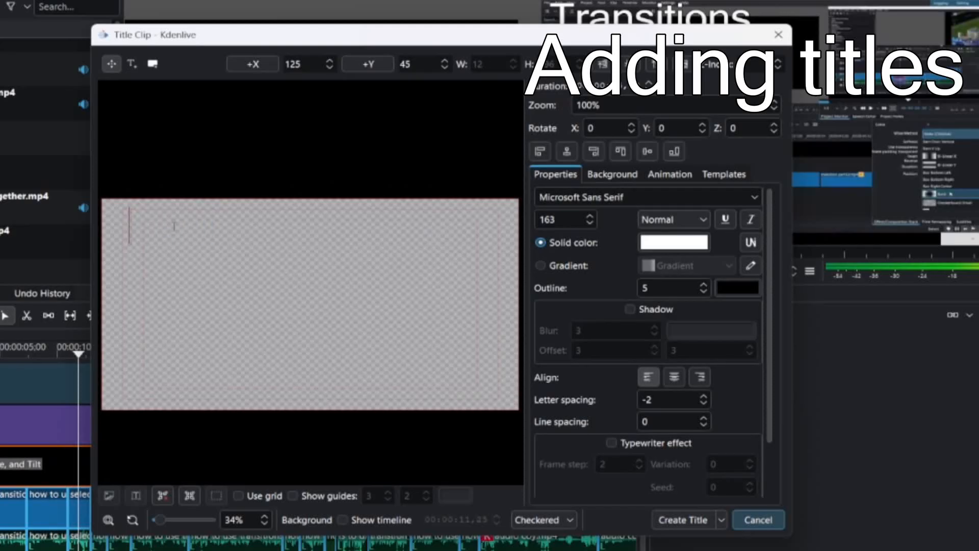
pyautogui.write('detail')
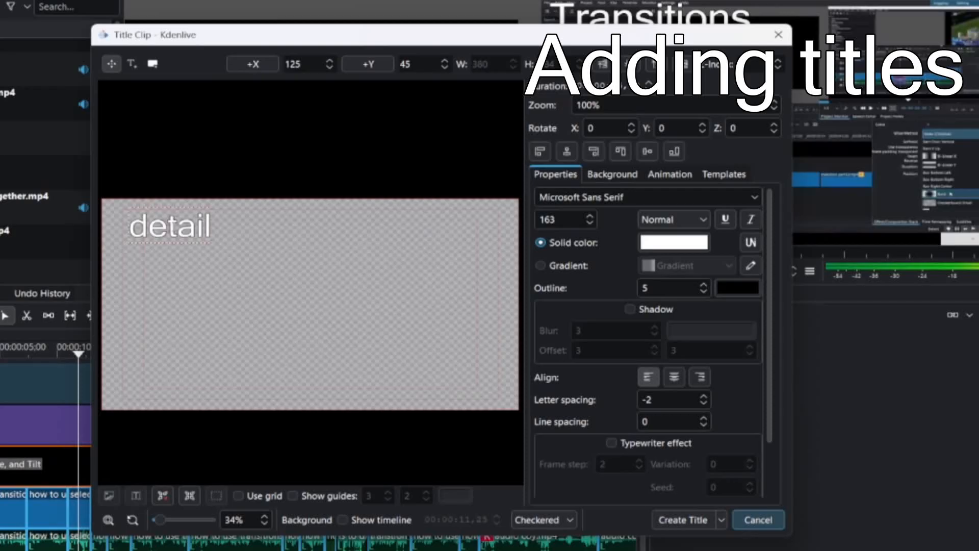
pyautogui.click(286, 288)
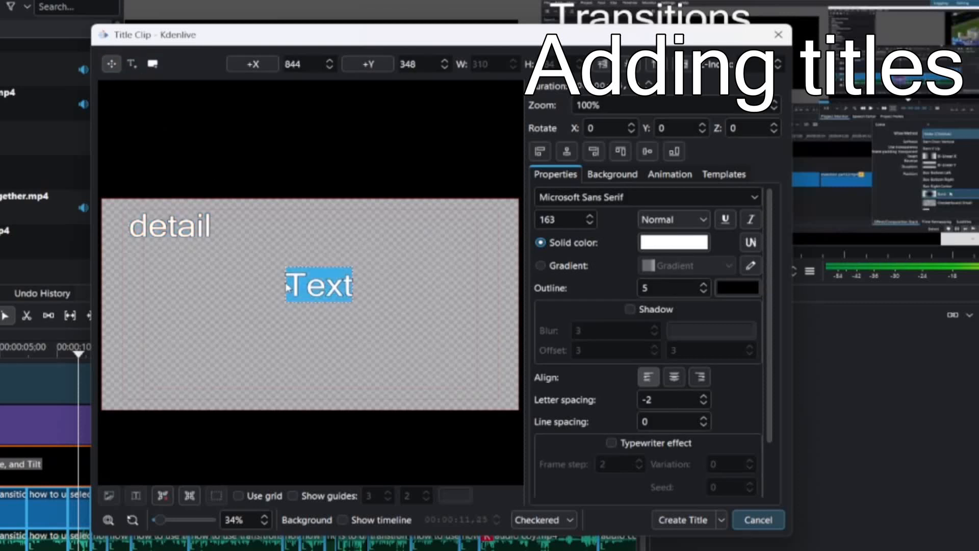
pyautogui.click(215, 296)
# Set the solid fill color of the "detail" text to light yellow
pyautogui.click(679, 241)
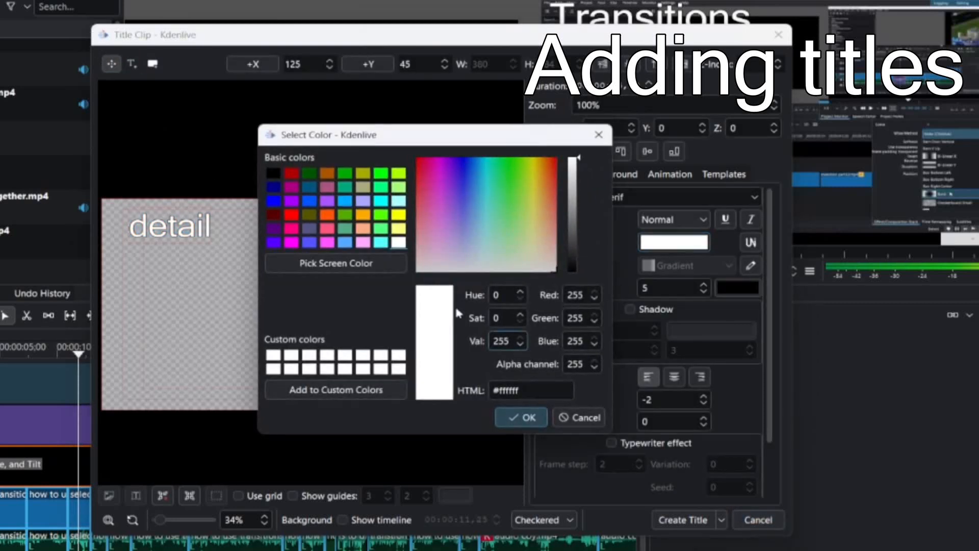
pyautogui.click(398, 228)
pyautogui.click(510, 417)
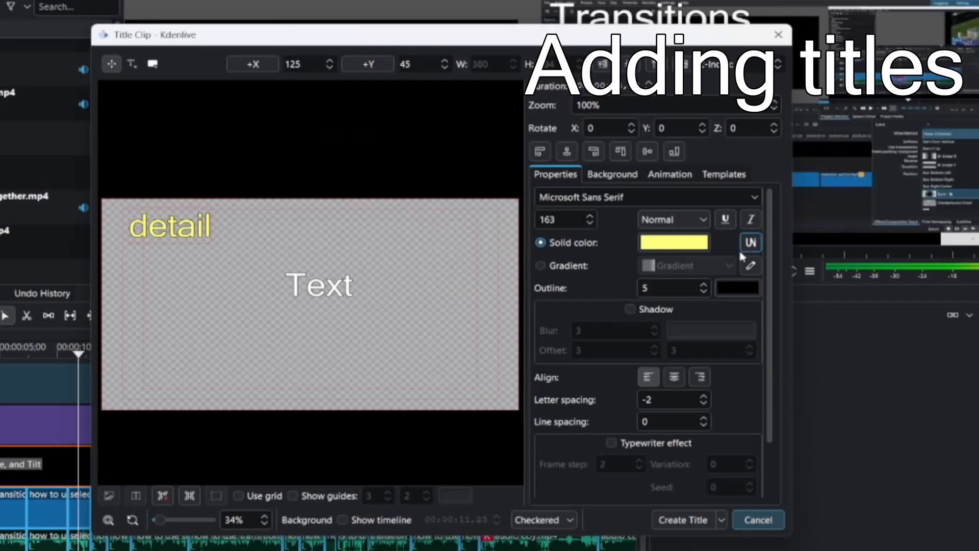
# Try the gradient fill on the "detail" text, return to the solid color, and change the font to Malgun Gothic
pyautogui.click(568, 271)
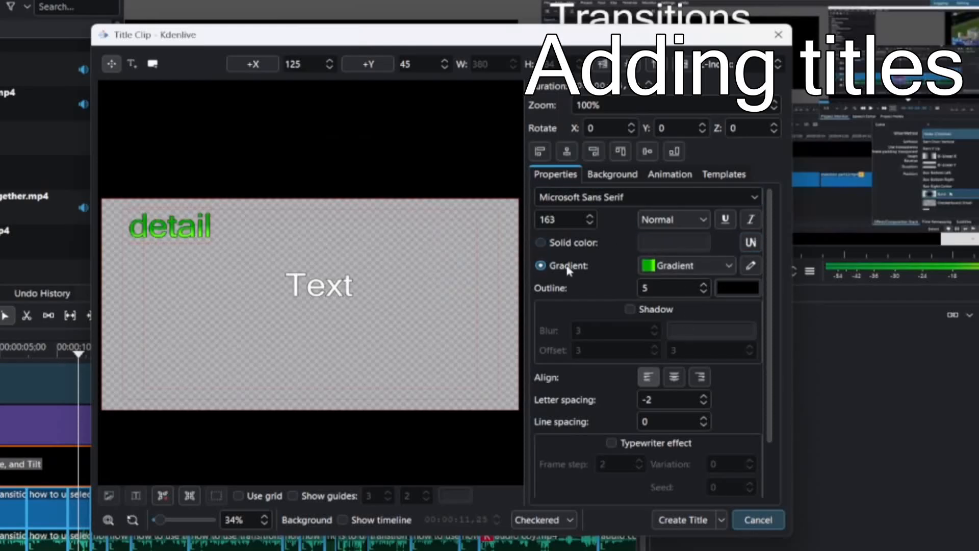
pyautogui.click(567, 249)
pyautogui.click(568, 259)
pyautogui.click(568, 246)
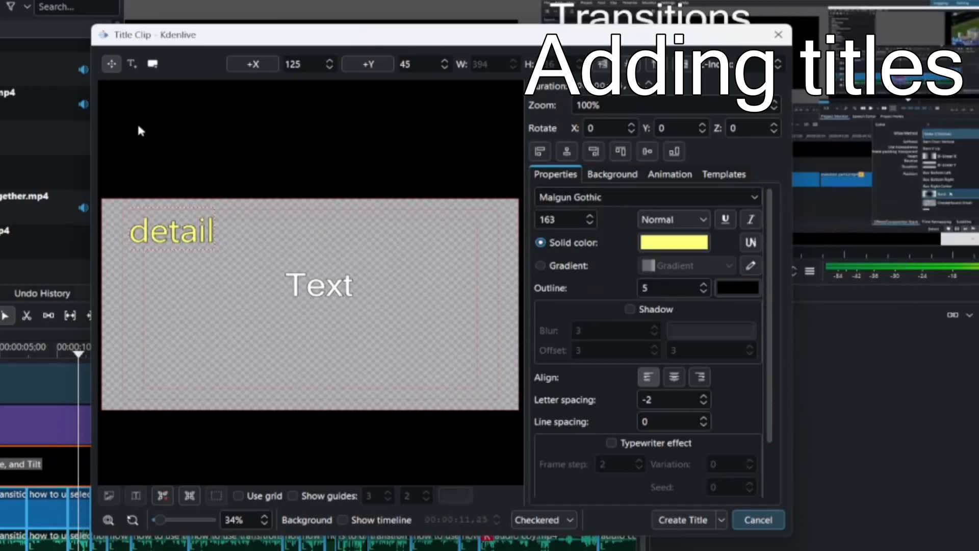
# Erase the placeholder "Text" from the text box in the middle of the title frame
pyautogui.click(313, 286)
pyautogui.doubleClick(316, 289)
pyautogui.press('BackSpace')
pyautogui.click(315, 290)
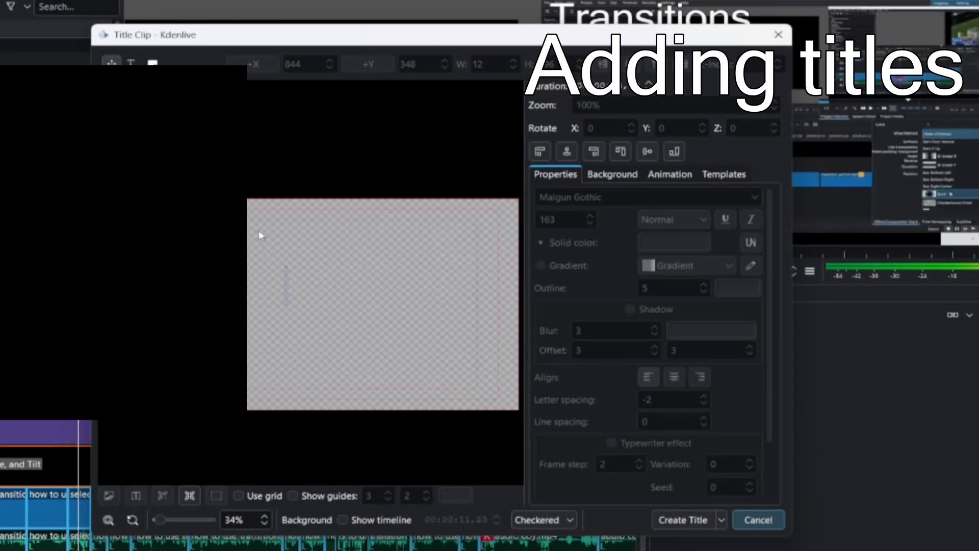
# Add a new text item "qeqe" at X 241, Y 254 and create the title clip
pyautogui.click(132, 63)
pyautogui.click(164, 270)
pyautogui.write('qeqe')
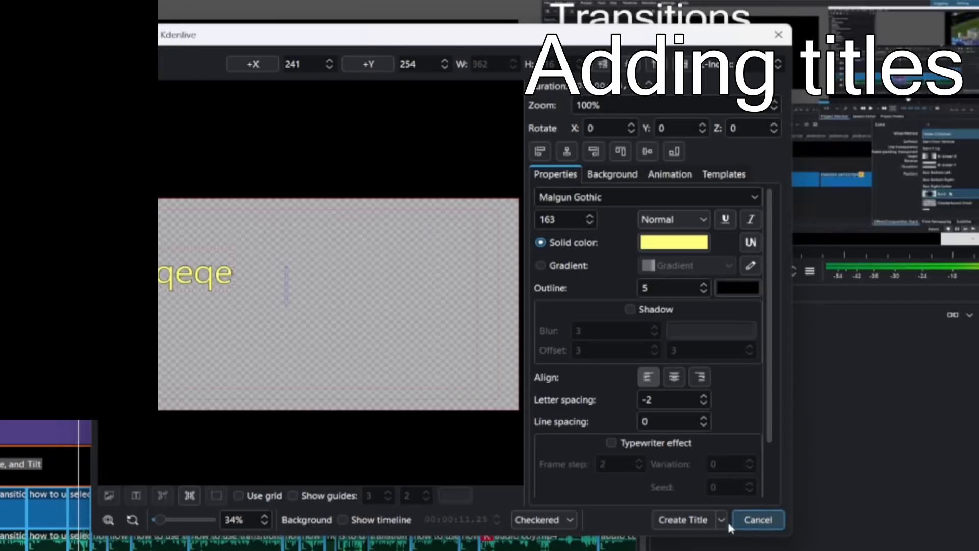
pyautogui.click(681, 520)
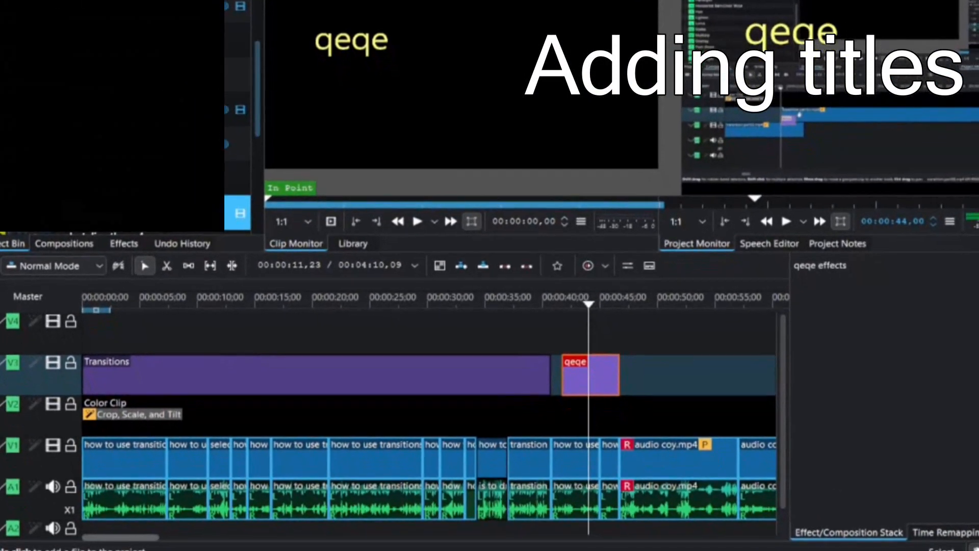
# Reopen the "qeqe" title clip's editor to review its text properties, and close it without updating the title
pyautogui.rightClick(154, 240)
pyautogui.click(205, 344)
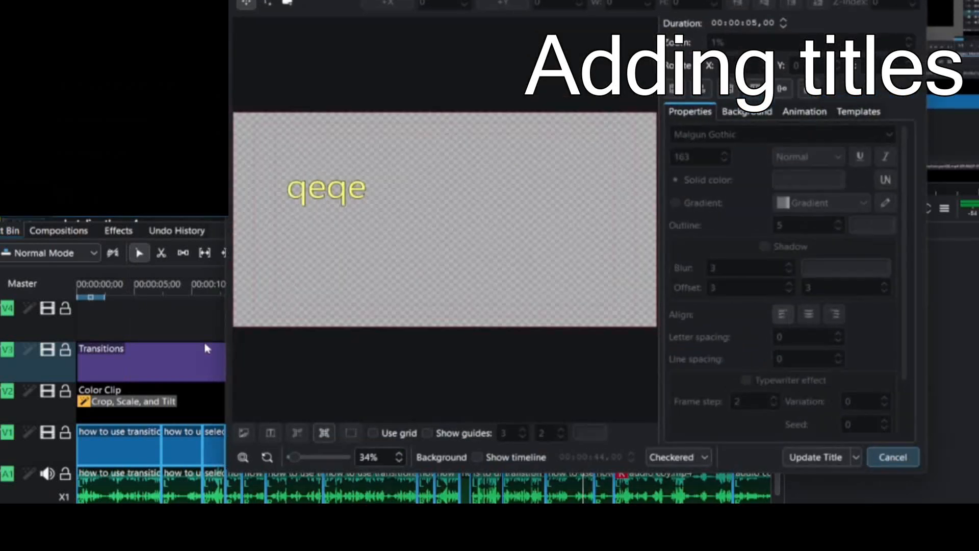
pyautogui.click(307, 187)
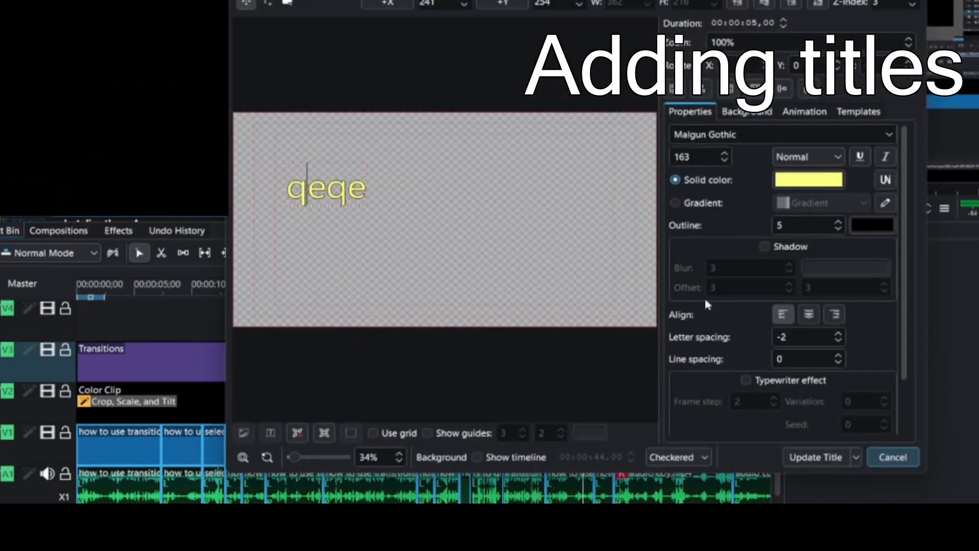
pyautogui.click(894, 457)
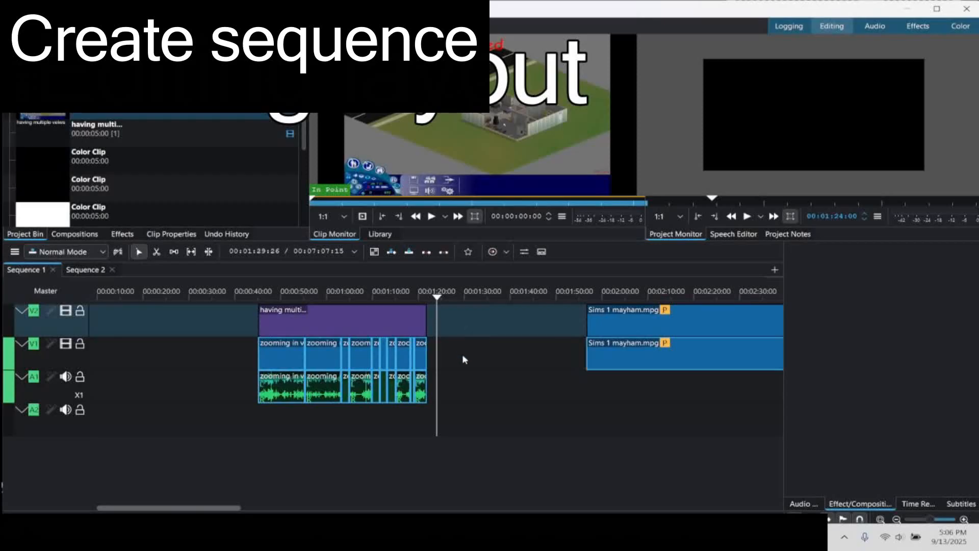
# Select all the zooming clips on tracks V1 and A1 and ungroup their video from their audio
pyautogui.moveTo(460, 396); pyautogui.dragTo(265, 338)
pyautogui.rightClick(313, 355)
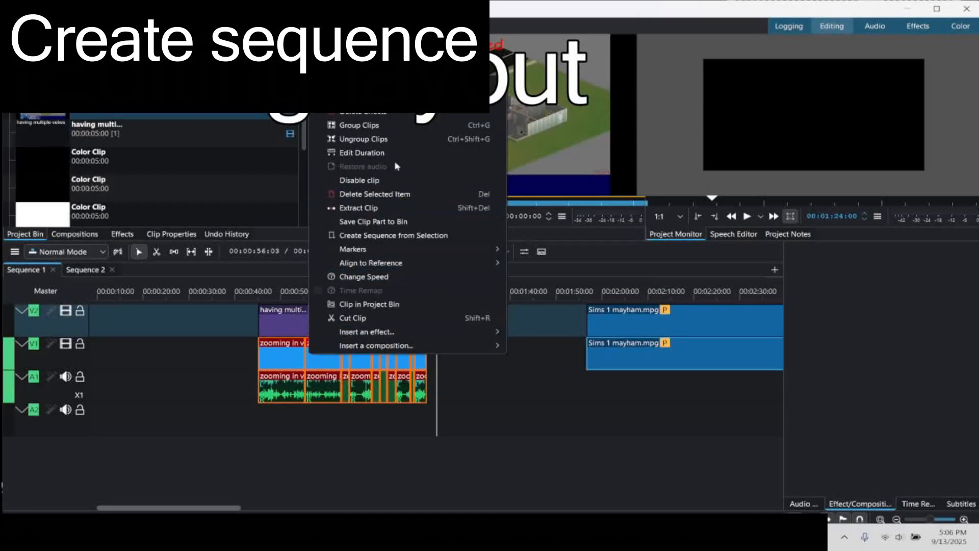
pyautogui.click(363, 139)
# Select only the zooming video clips on track V1 and create a sequence from the selection
pyautogui.moveTo(443, 357); pyautogui.dragTo(238, 350)
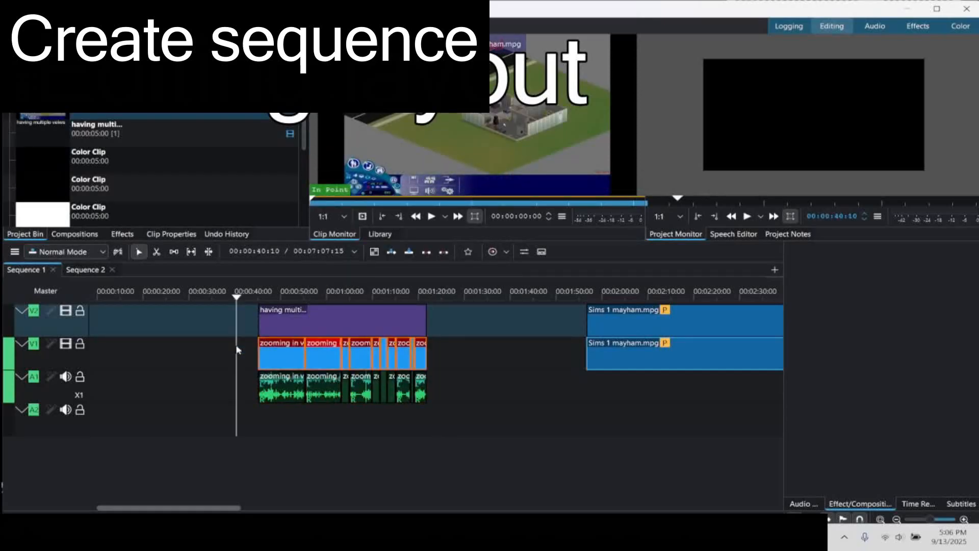
pyautogui.rightClick(327, 358)
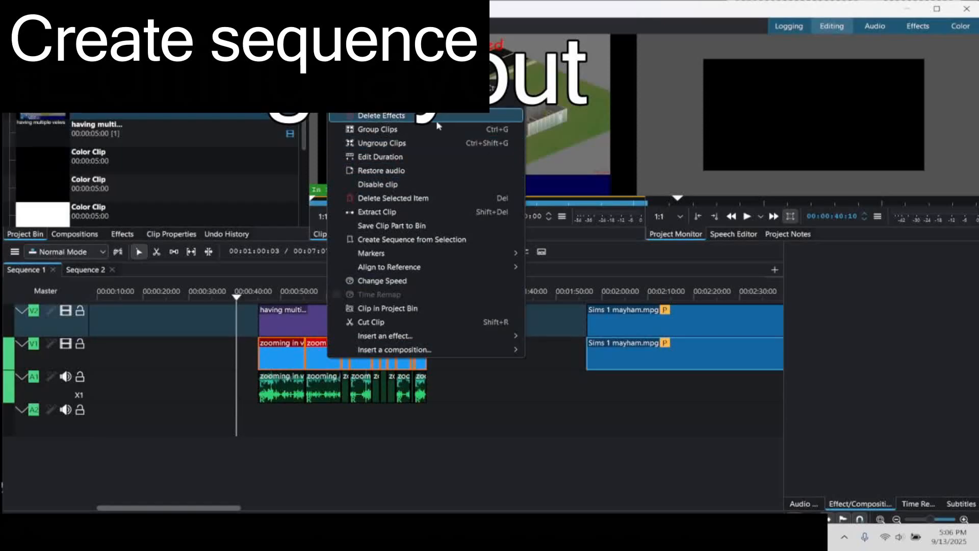
pyautogui.click(426, 240)
pyautogui.click(460, 307)
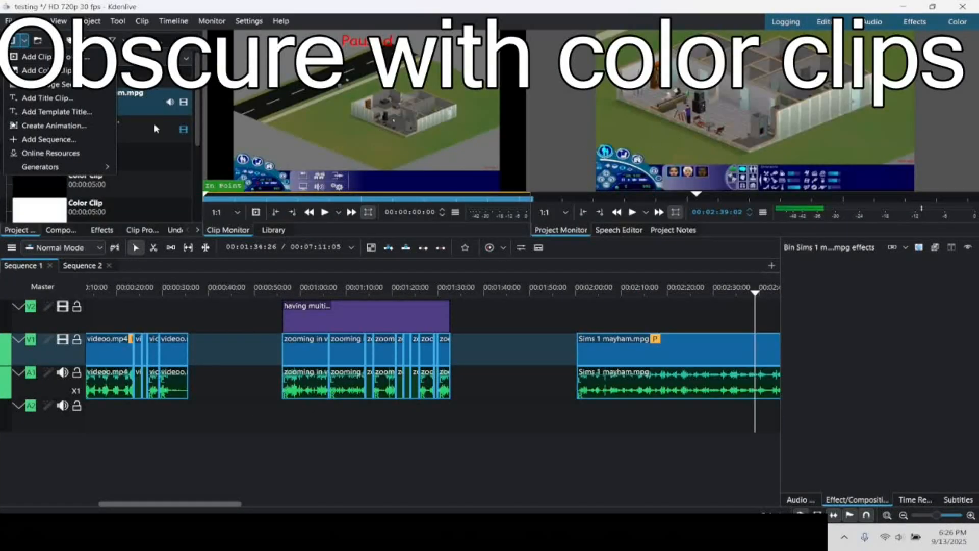
# Create a black color clip and place it on track V2 above the start of the Sims 1 mayham.mpg clip
pyautogui.click(65, 73)
pyautogui.click(481, 291)
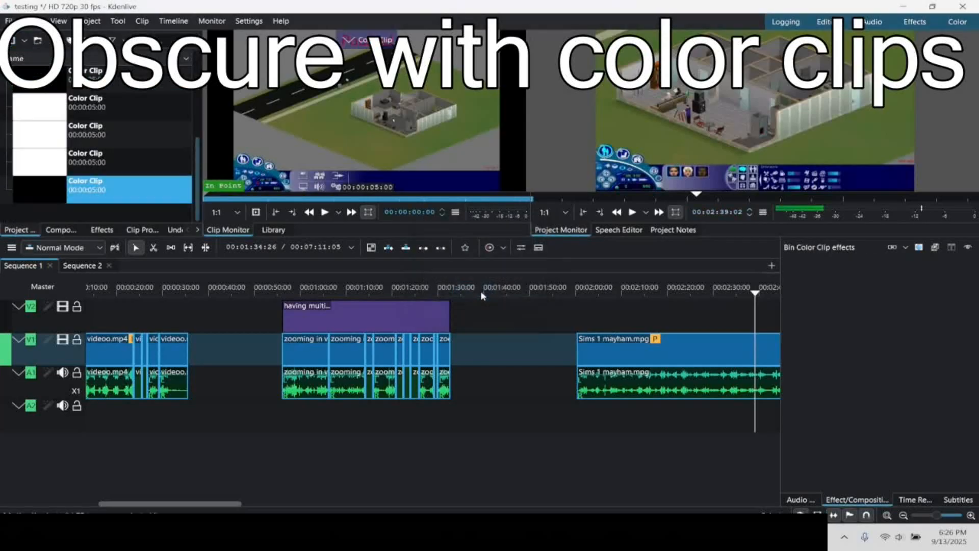
pyautogui.moveTo(102, 187); pyautogui.dragTo(595, 319)
pyautogui.hscroll(2, 586, 309)
pyautogui.hscroll(1, 586, 315)
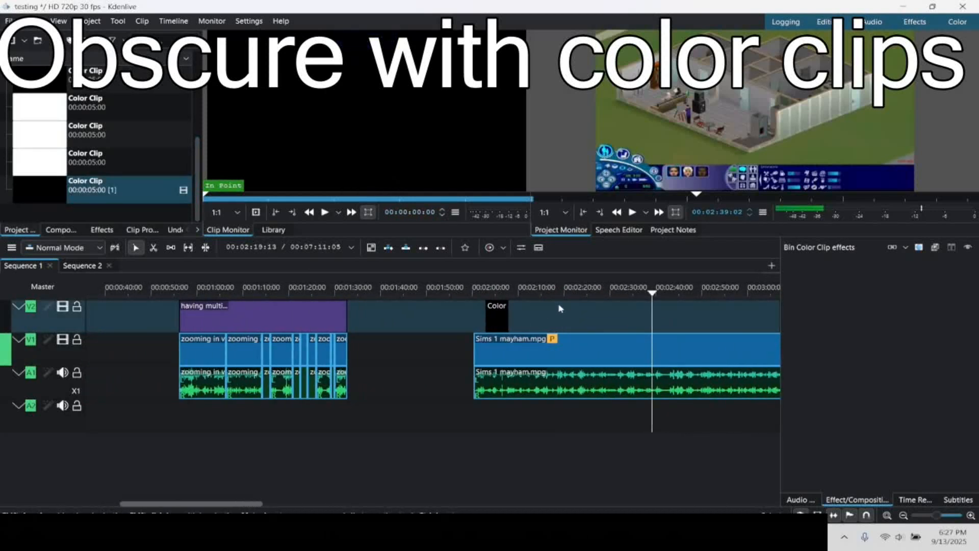
# Apply Crop, Scale, and Tilt to the color clip on V2, with Crop Left 756, Crop Right 250 and Scale X 110
pyautogui.click(499, 312)
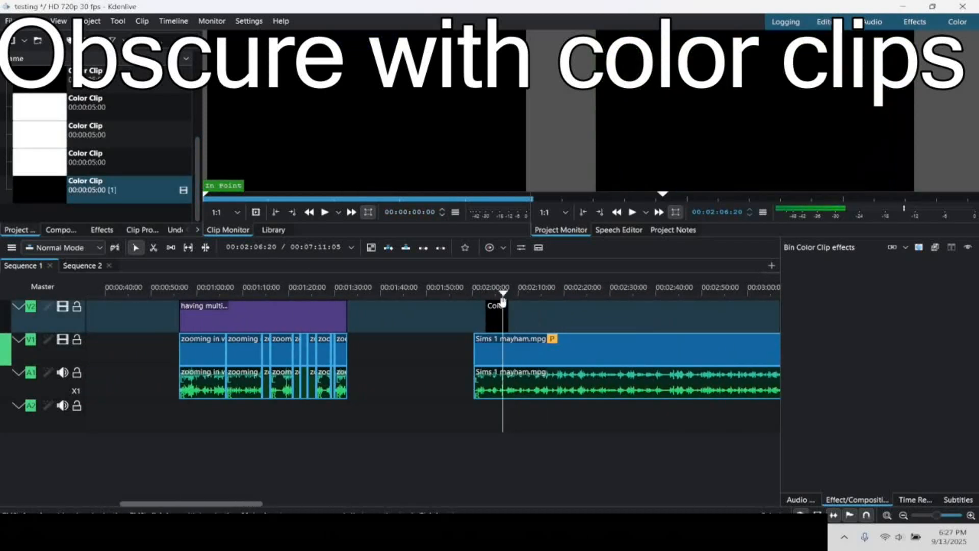
pyautogui.click(104, 230)
pyautogui.scroll(-5, 109, 105)
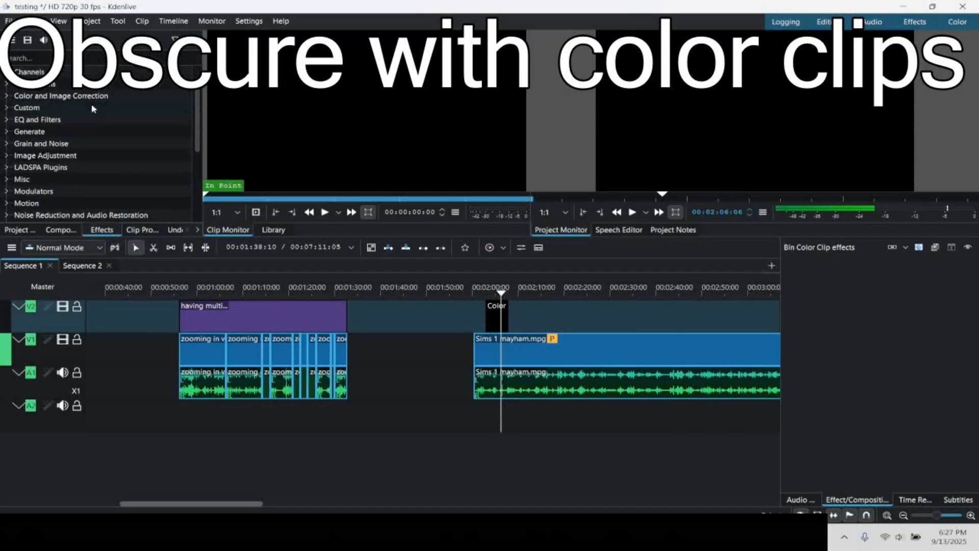
pyautogui.click(71, 167)
pyautogui.scroll(-1, 71, 132)
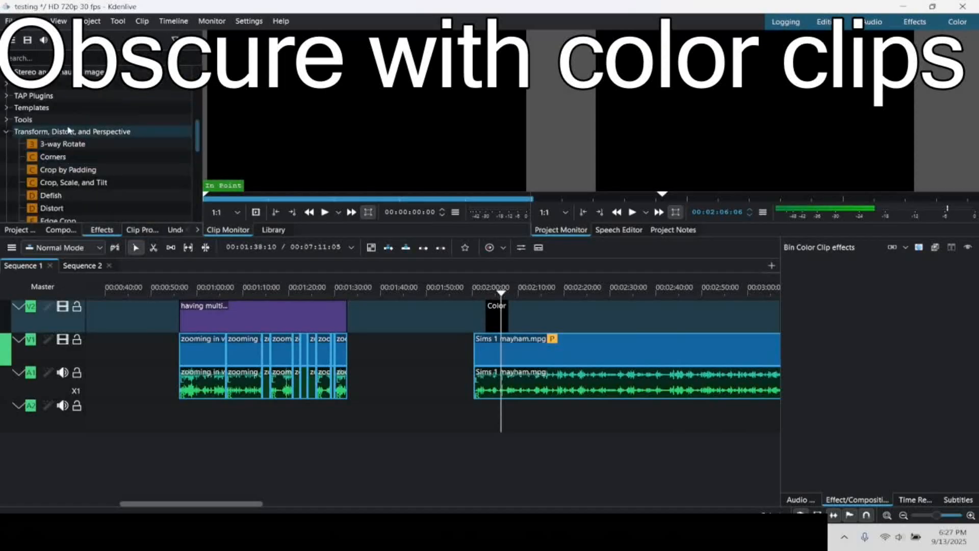
pyautogui.scroll(-3, 71, 142)
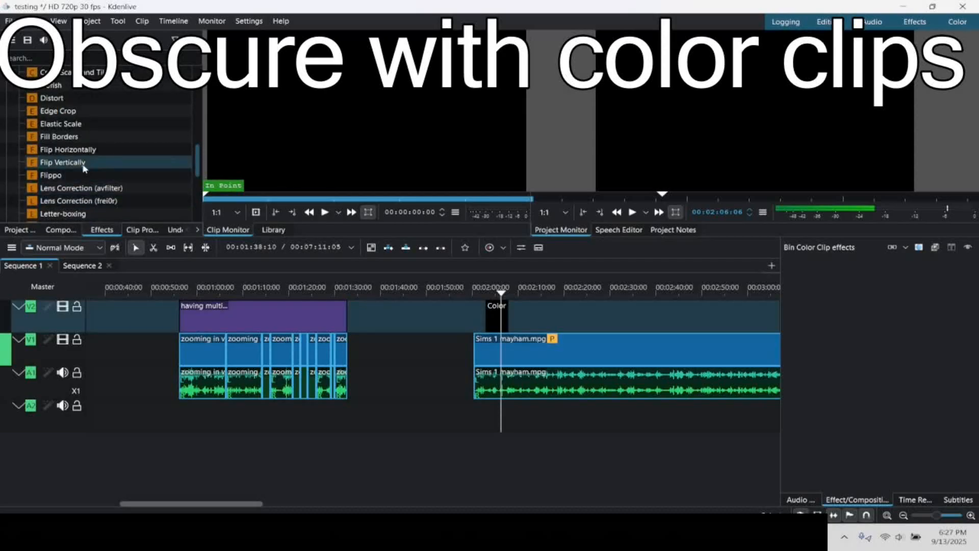
pyautogui.scroll(-1, 85, 173)
pyautogui.scroll(2, 85, 169)
pyautogui.moveTo(76, 110); pyautogui.dragTo(497, 316)
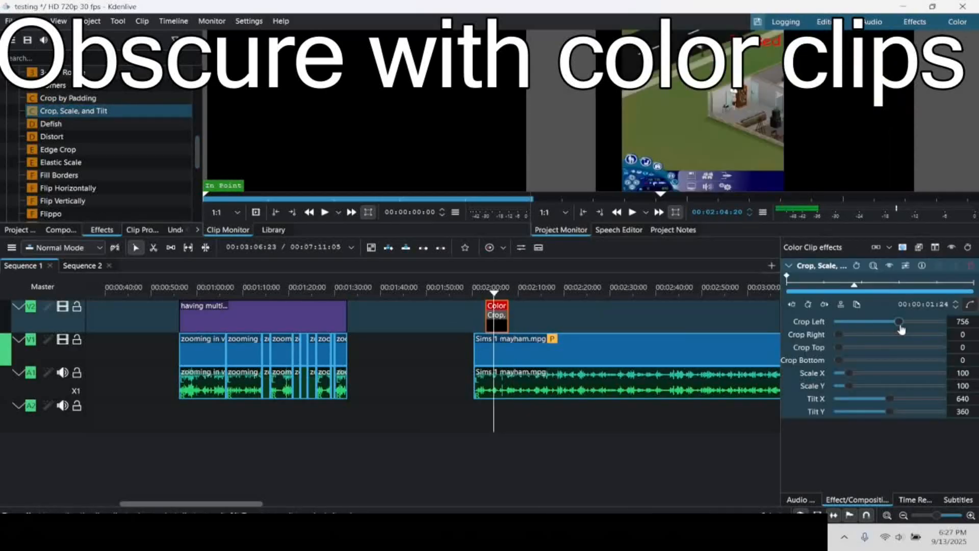
pyautogui.moveTo(857, 340); pyautogui.dragTo(859, 336)
pyautogui.moveTo(849, 372)
pyautogui.mouseDown()
pyautogui.moveTo(901, 375)
pyautogui.moveTo(849, 371)
pyautogui.mouseUp()
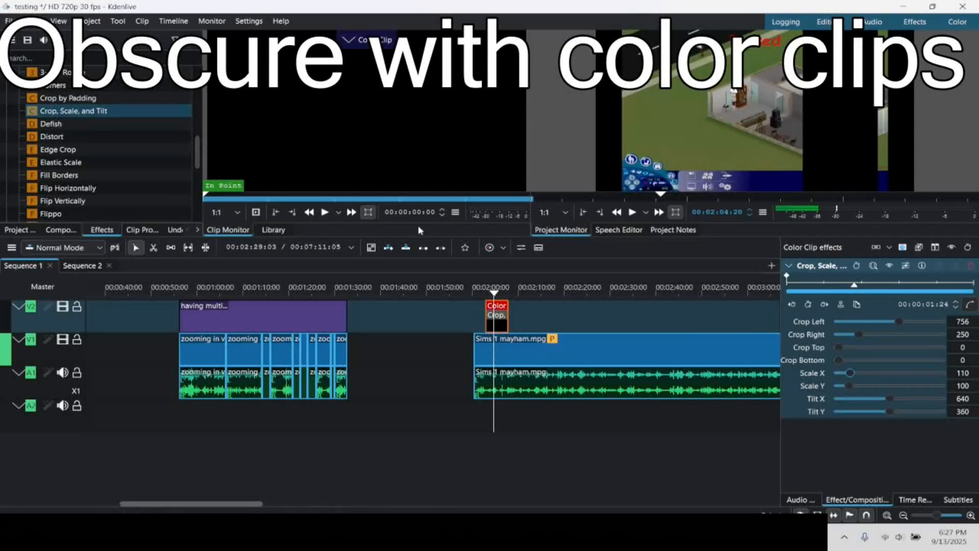
# Add the favorite Transform effect to the color clip and move its black box down and to the left within the frame
pyautogui.click(465, 247)
pyautogui.moveTo(474, 275); pyautogui.dragTo(643, 320)
pyautogui.click(644, 320)
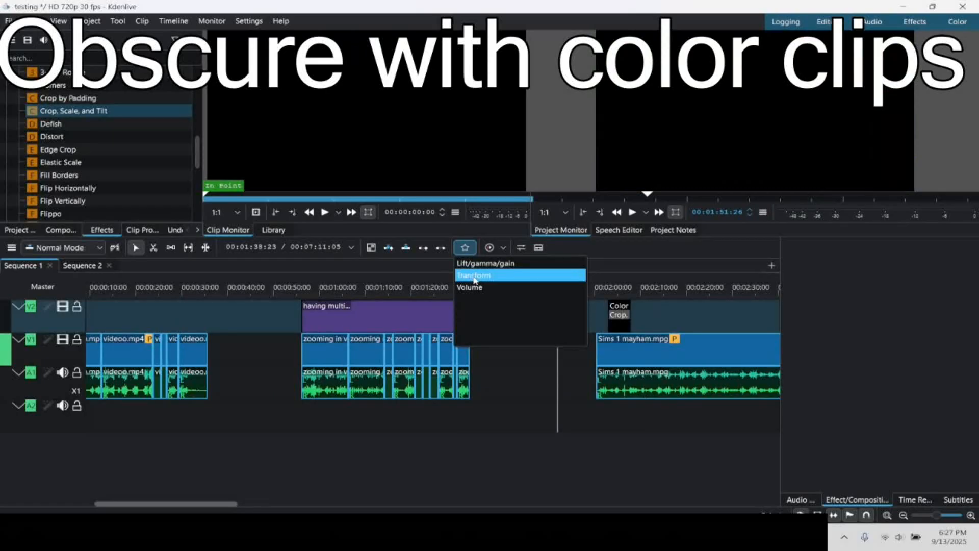
pyautogui.moveTo(474, 278); pyautogui.dragTo(621, 314)
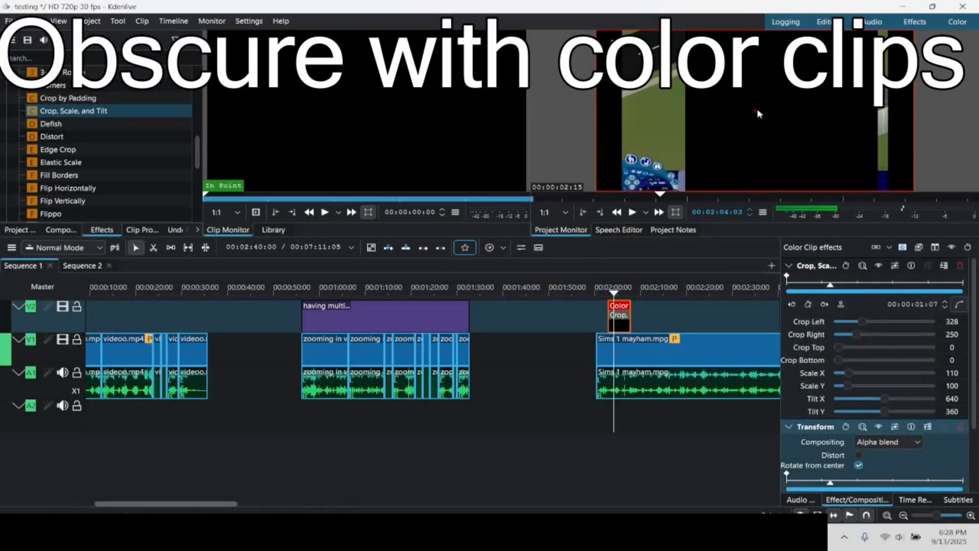
pyautogui.moveTo(758, 114); pyautogui.dragTo(706, 141)
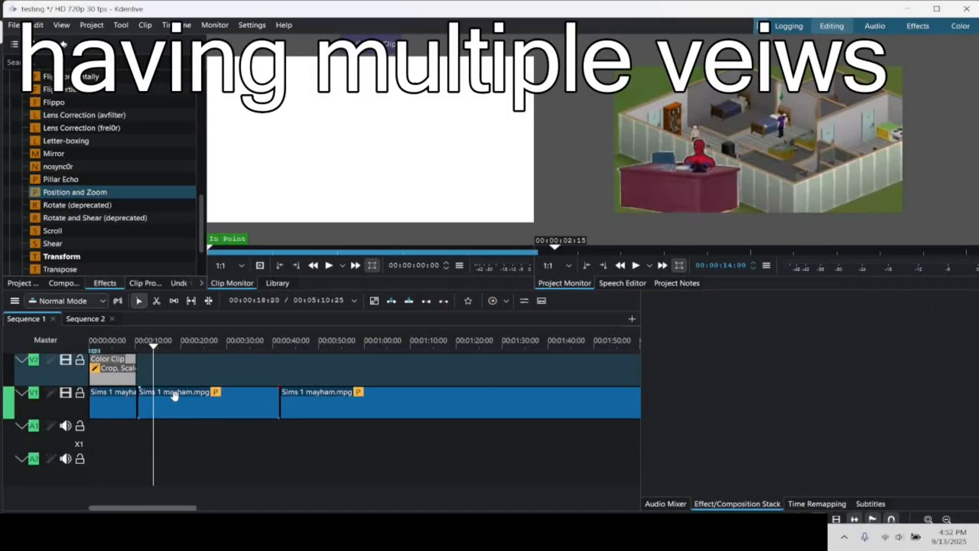
# Copy the second Sims 1 mayham.mpg clip on V1 and paste it on V2, aligned directly above the original
pyautogui.rightClick(175, 396)
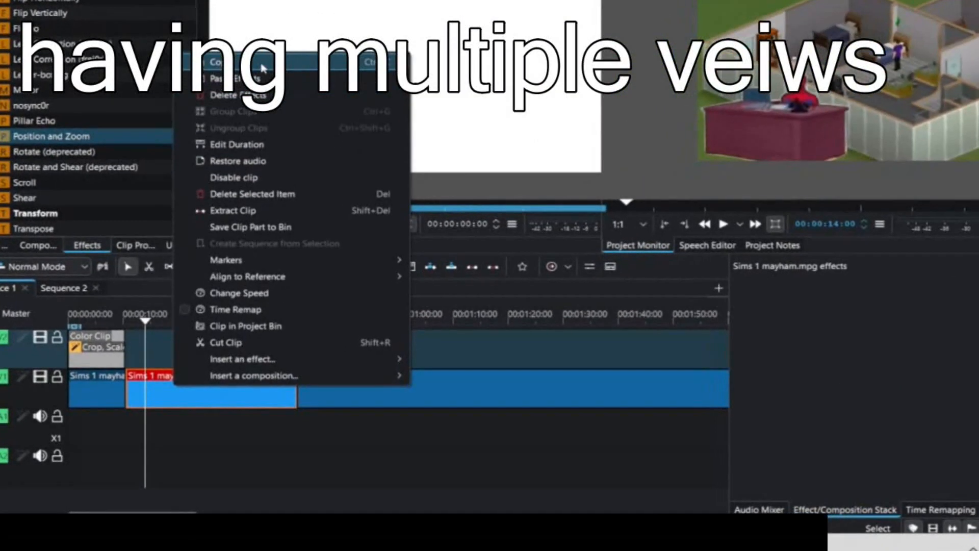
pyautogui.click(262, 68)
pyautogui.rightClick(218, 351)
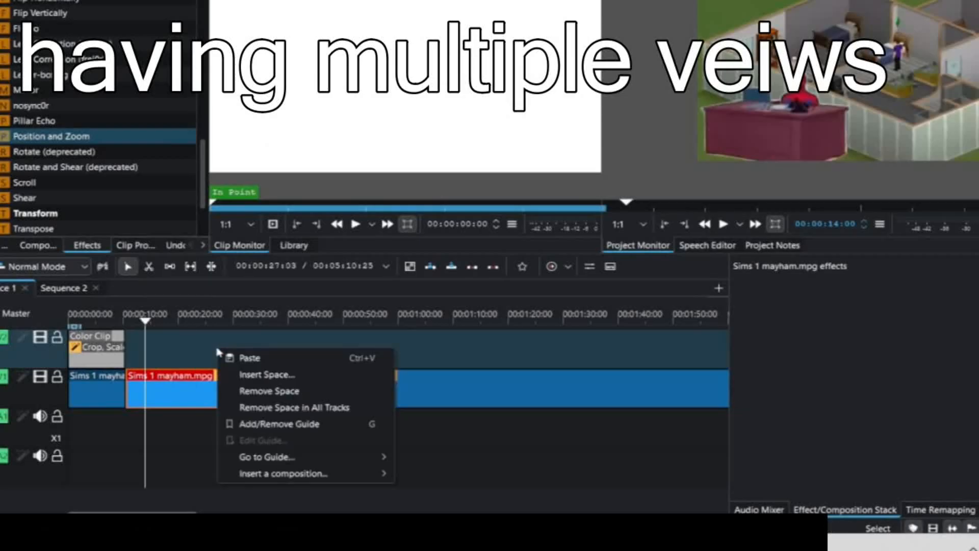
pyautogui.click(284, 358)
pyautogui.moveTo(305, 354); pyautogui.dragTo(215, 354)
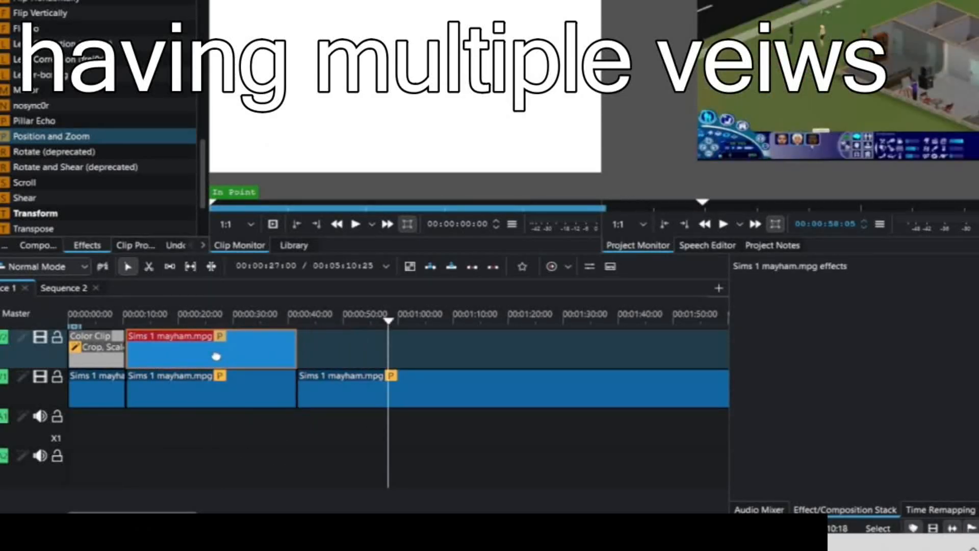
# Move the playhead over the two stacked Sims 1 mayham.mpg clips and apply the Transform effect to the V2 copy
pyautogui.click(306, 335)
pyautogui.moveTo(307, 335); pyautogui.dragTo(206, 329)
pyautogui.click(39, 246)
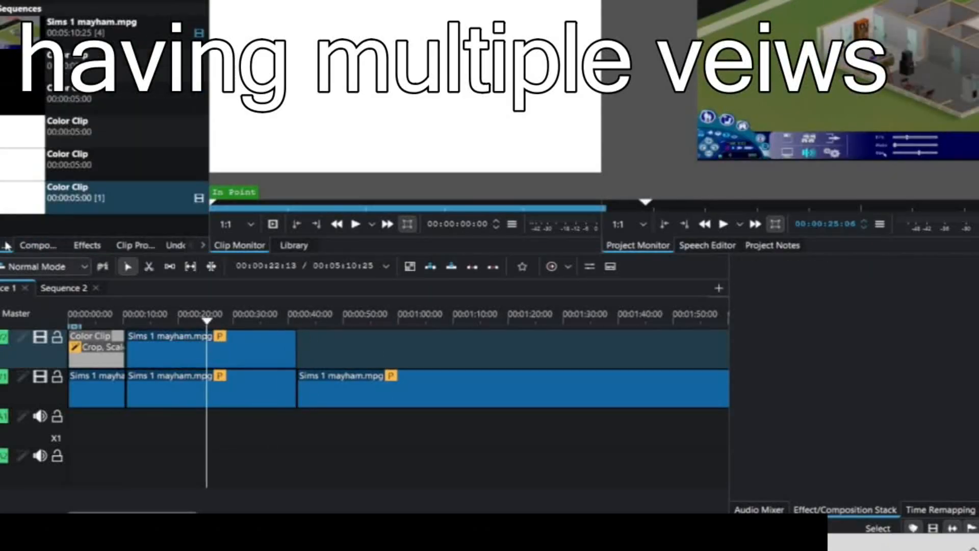
pyautogui.click(4, 246)
pyautogui.click(103, 247)
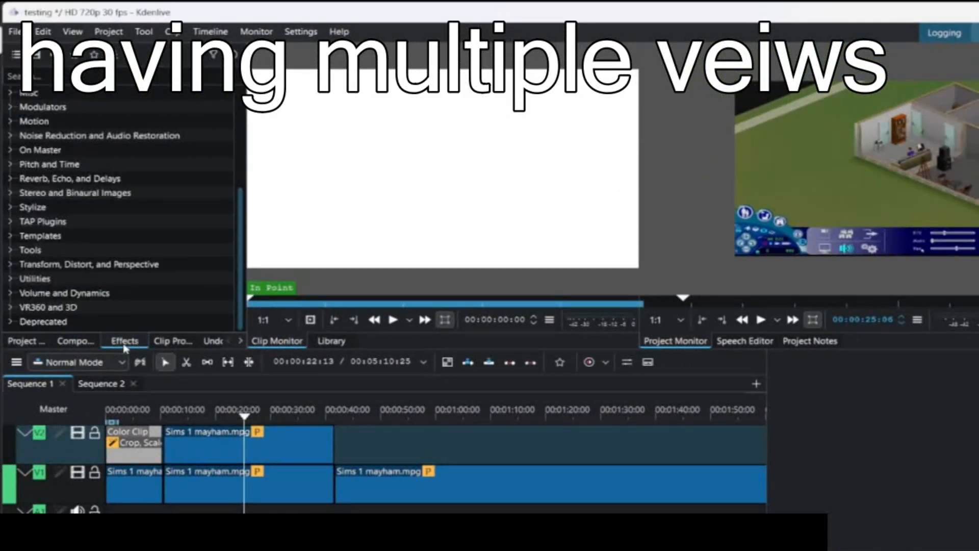
pyautogui.click(10, 264)
pyautogui.scroll(-5, 102, 229)
pyautogui.moveTo(73, 278); pyautogui.dragTo(261, 445)
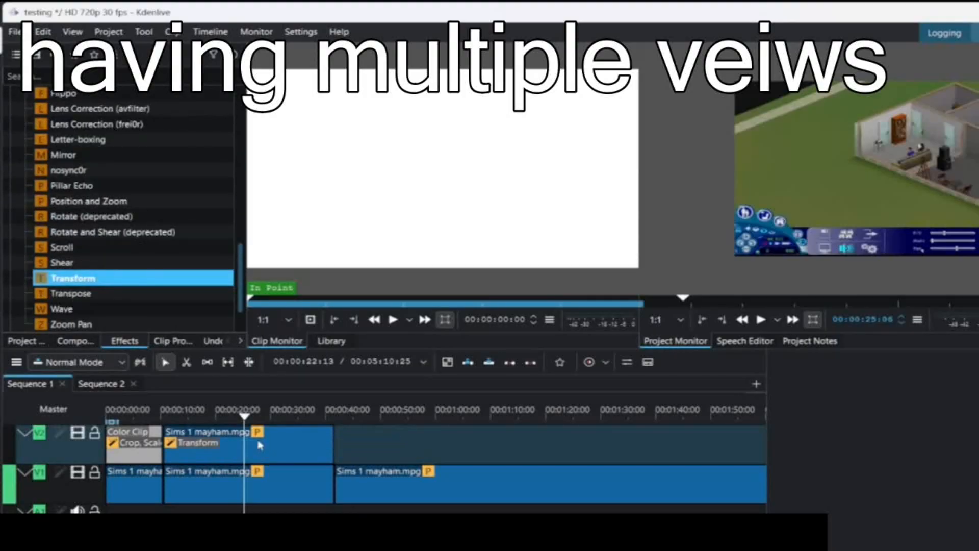
# Scale the V2 copy of Sims 1 mayham.mpg to about 220% with Transform and reposition it at about X -116, Y -731
pyautogui.click(270, 439)
pyautogui.click(191, 416)
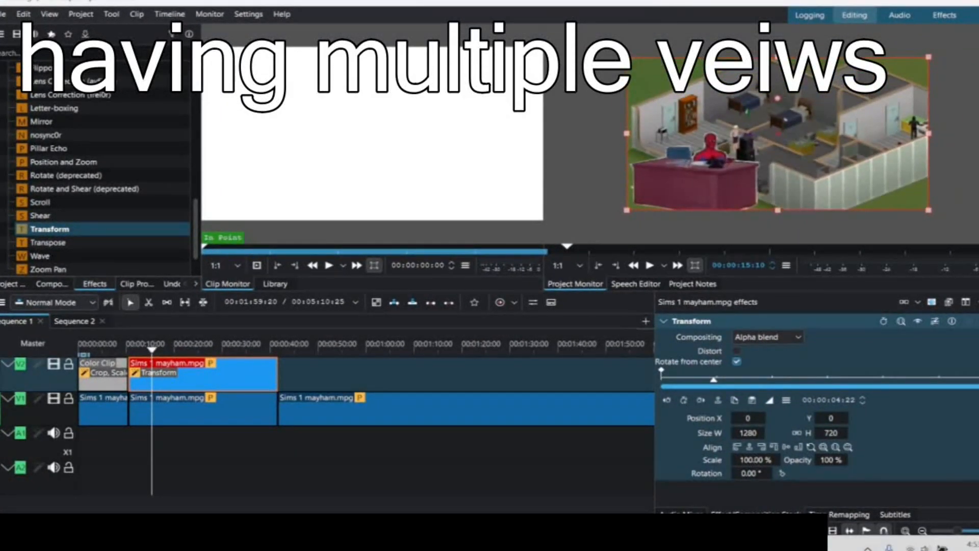
pyautogui.moveTo(756, 460); pyautogui.dragTo(816, 461)
pyautogui.moveTo(720, 117); pyautogui.dragTo(707, 134)
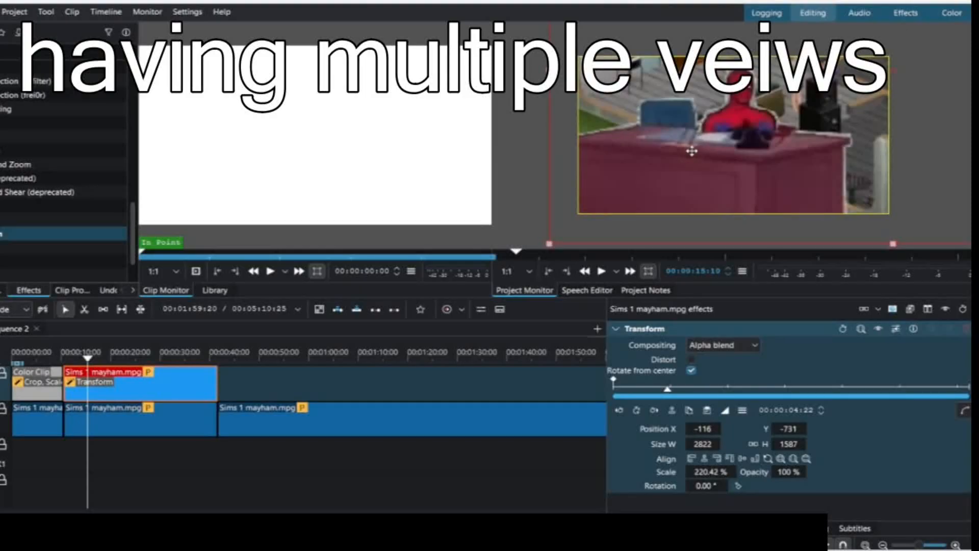
# Add Position and Zoom to the V2 clip, shrinking its view to about 421 x 287 and placing it in the frame's lower-right corner
pyautogui.scroll(-2, 59, 212)
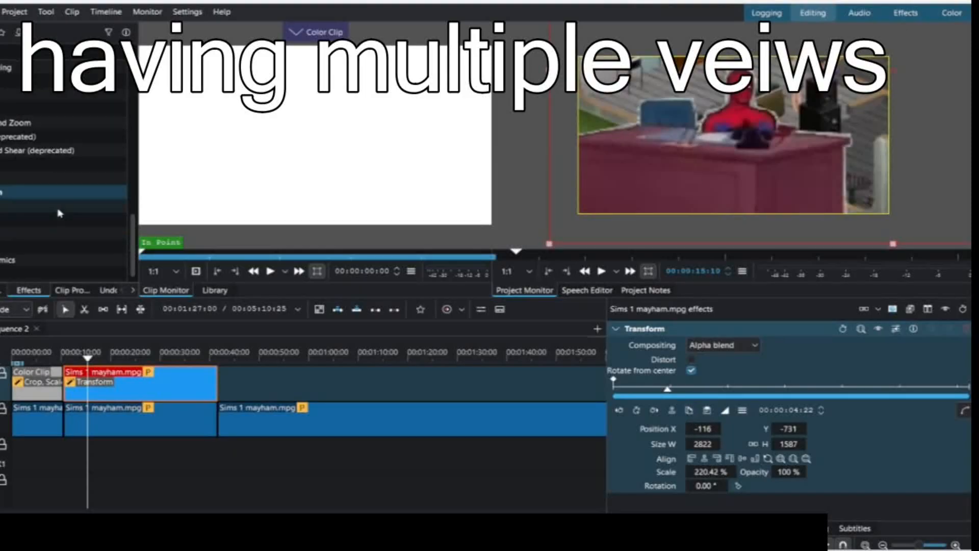
pyautogui.scroll(2, 57, 184)
pyautogui.moveTo(29, 193); pyautogui.dragTo(761, 523)
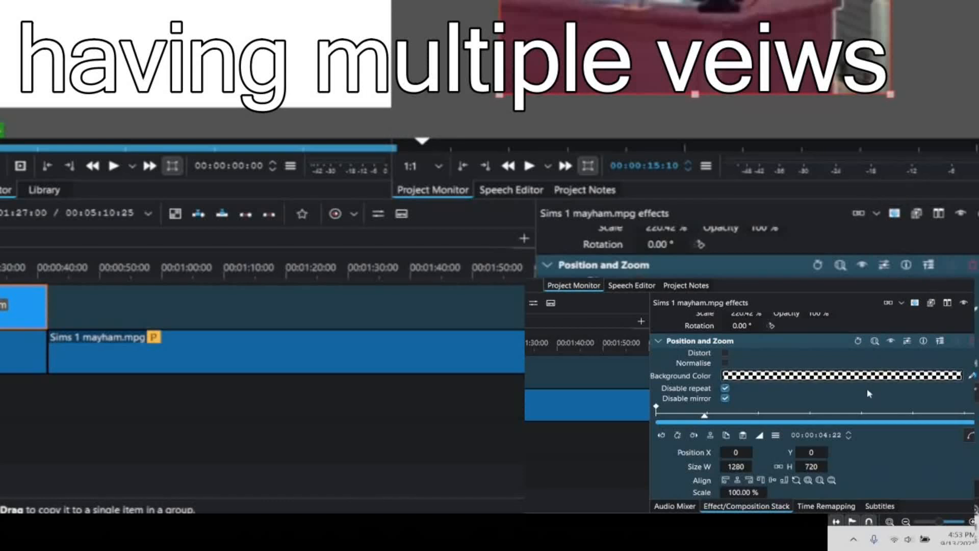
pyautogui.moveTo(931, 60); pyautogui.dragTo(640, 189)
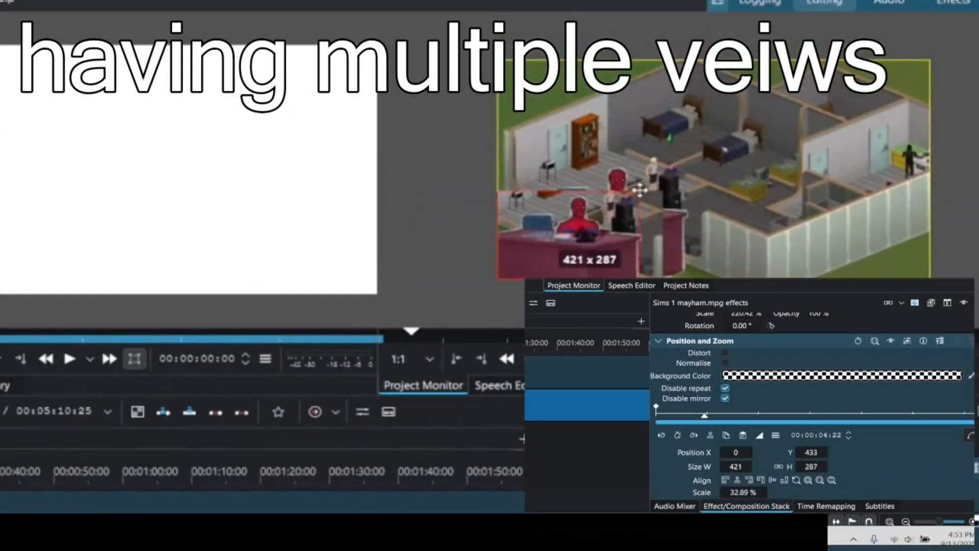
pyautogui.moveTo(581, 223); pyautogui.dragTo(856, 220)
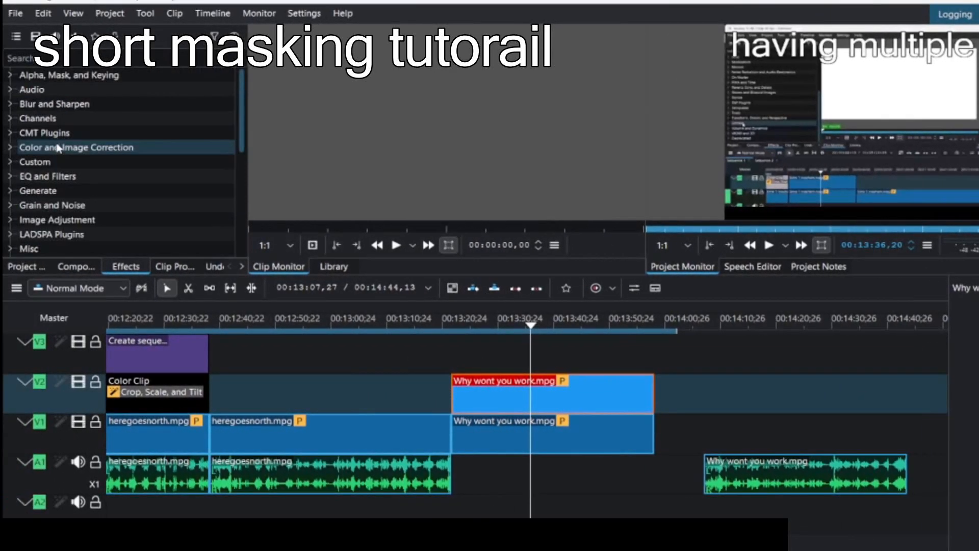
# Apply the Alpha Shapes and Distort effects to the Why wont you work.mpg clip on V2 and play back the result briefly
pyautogui.click(11, 77)
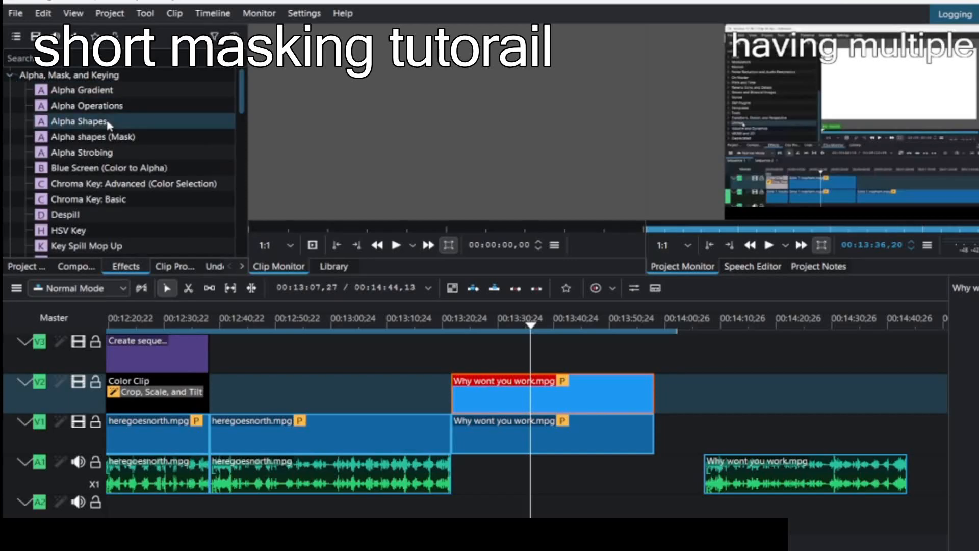
pyautogui.moveTo(108, 124); pyautogui.dragTo(528, 395)
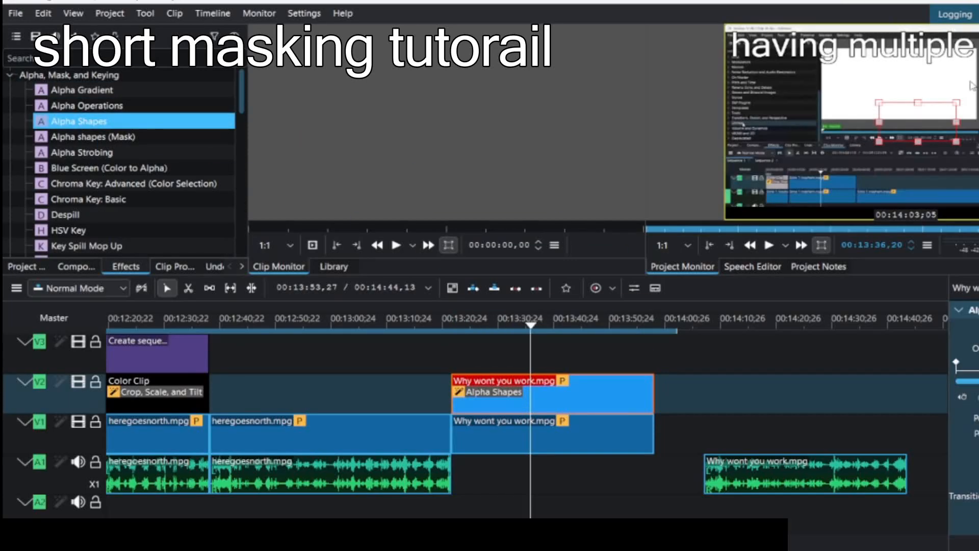
pyautogui.scroll(-3, 122, 200)
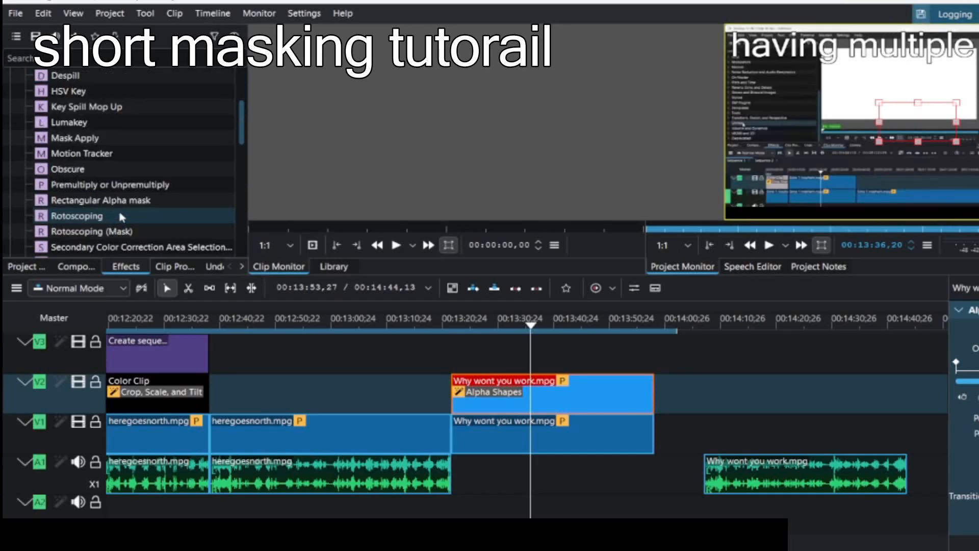
pyautogui.scroll(-10, 122, 217)
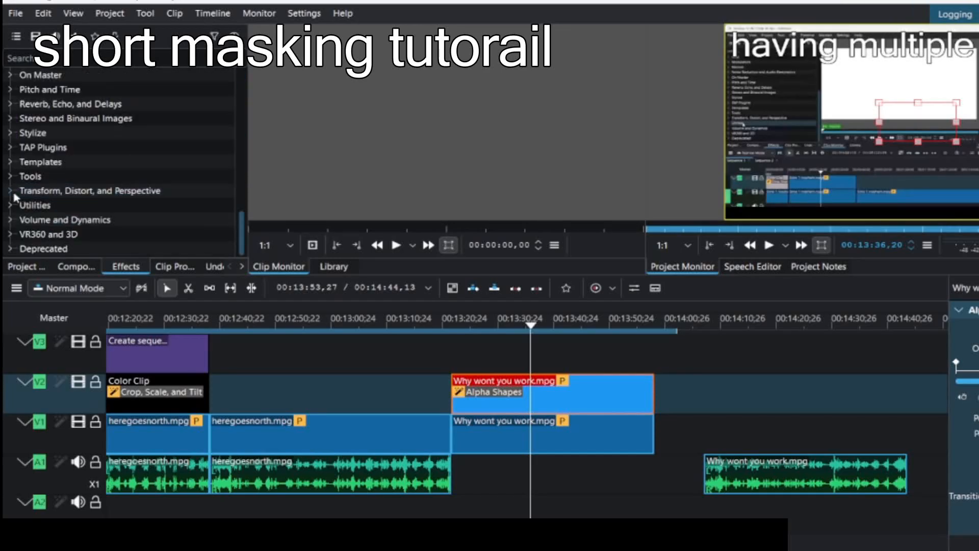
pyautogui.click(14, 193)
pyautogui.scroll(-2, 90, 199)
pyautogui.moveTo(87, 202); pyautogui.dragTo(602, 402)
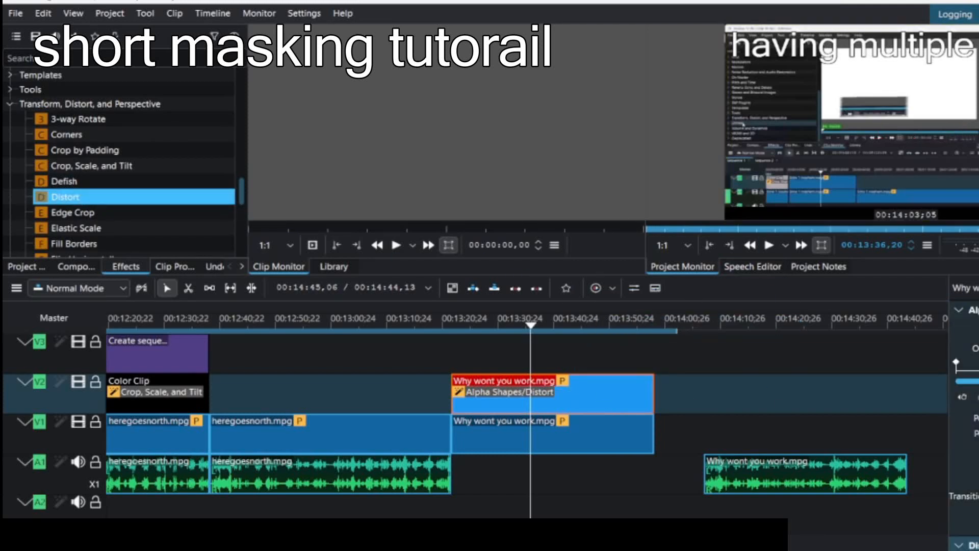
pyautogui.press('space')
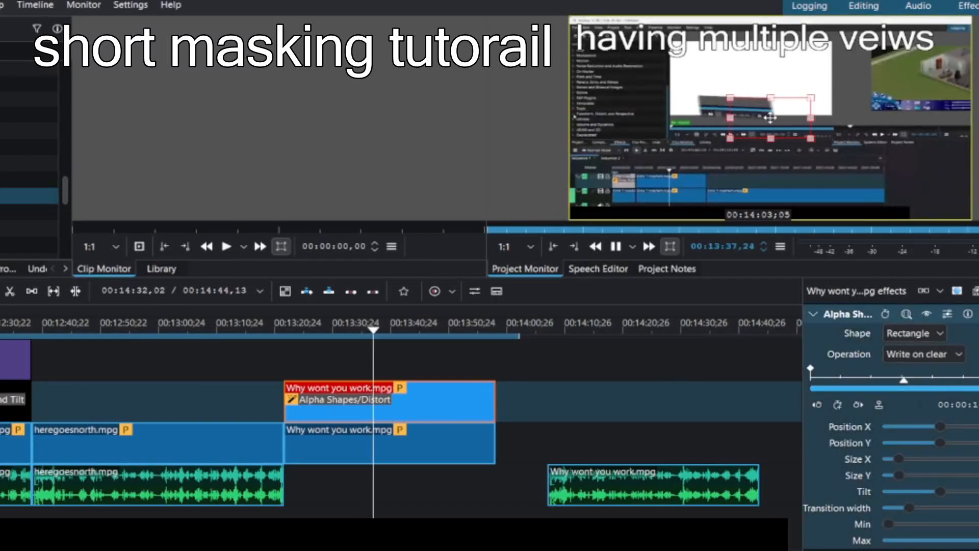
pyautogui.press('space')
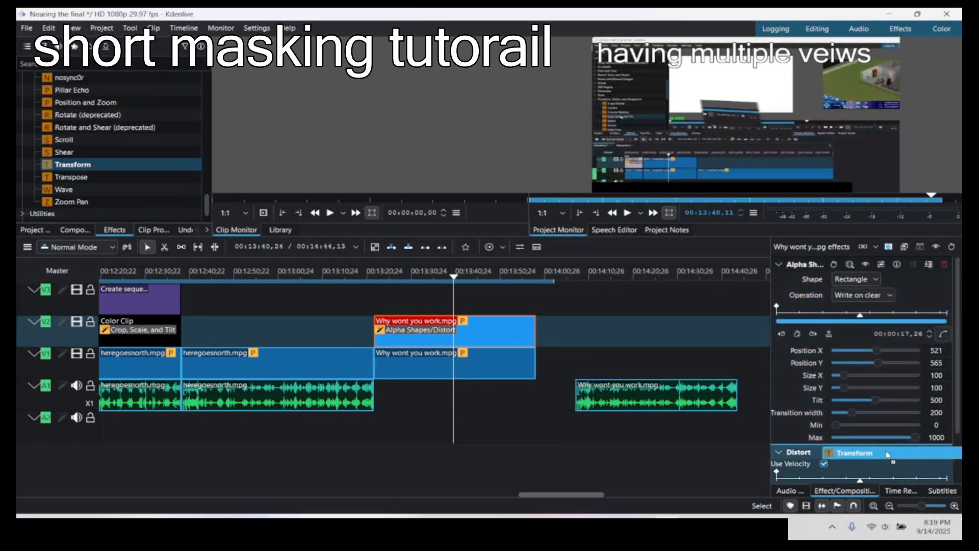
# Add Transform to the V2 Why wont you work.mpg clip and move its masked piece around the frame, ending at about X 233, Y -65
pyautogui.moveTo(888, 455); pyautogui.dragTo(882, 477)
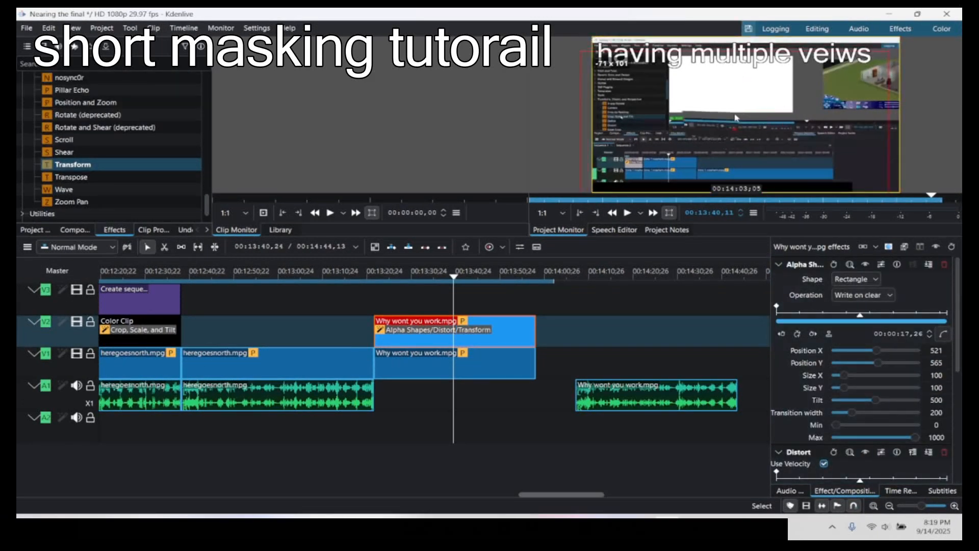
pyautogui.moveTo(741, 119); pyautogui.dragTo(851, 76)
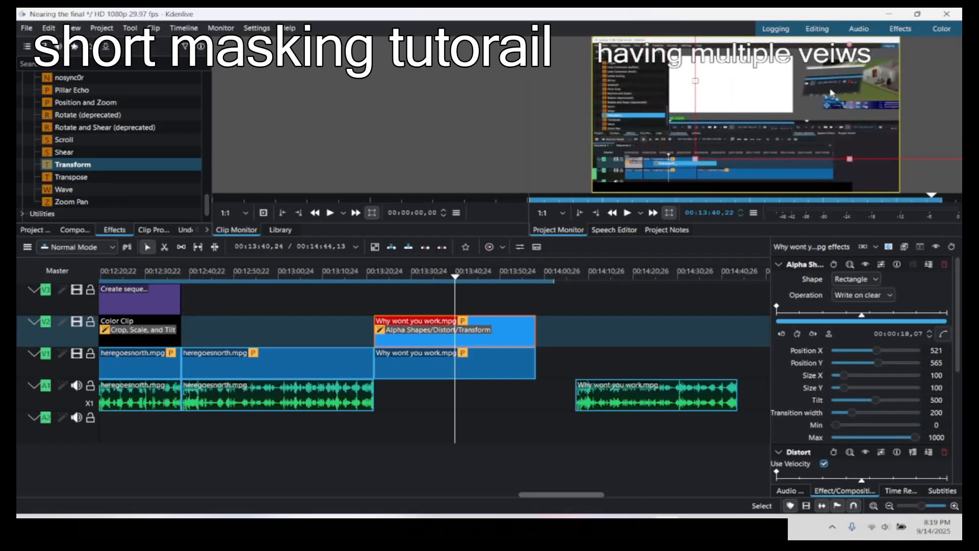
pyautogui.moveTo(839, 88); pyautogui.dragTo(773, 110)
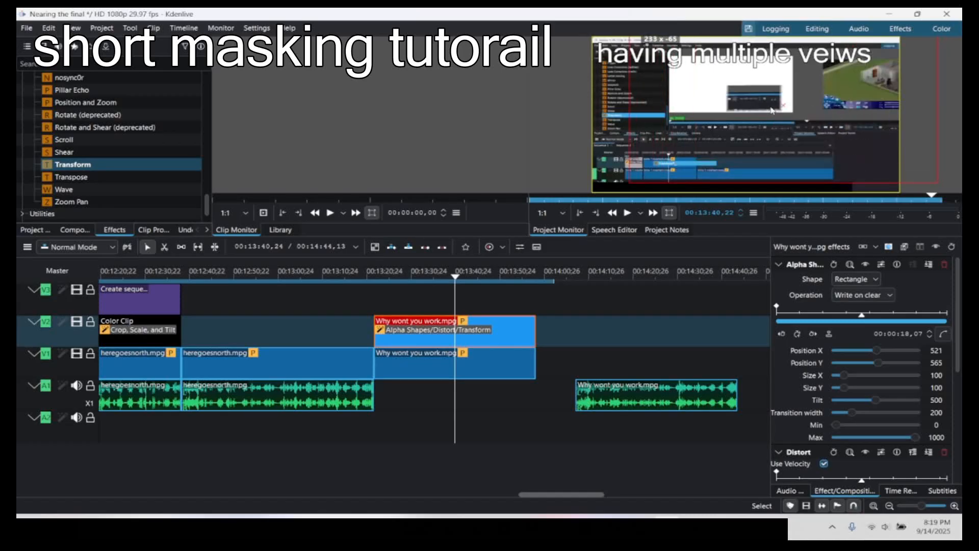